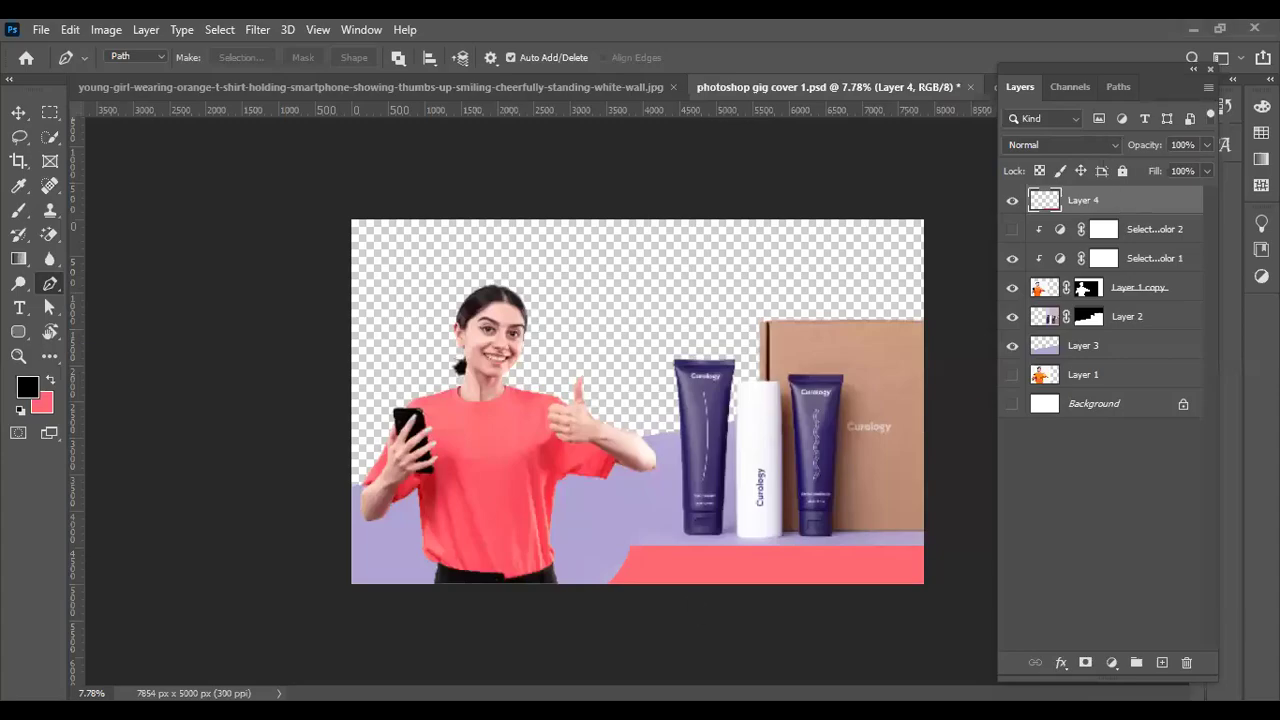
- Delete the red bottom strip and marquee a bottom band on a new layer
{"action": "key", "text": "v"}
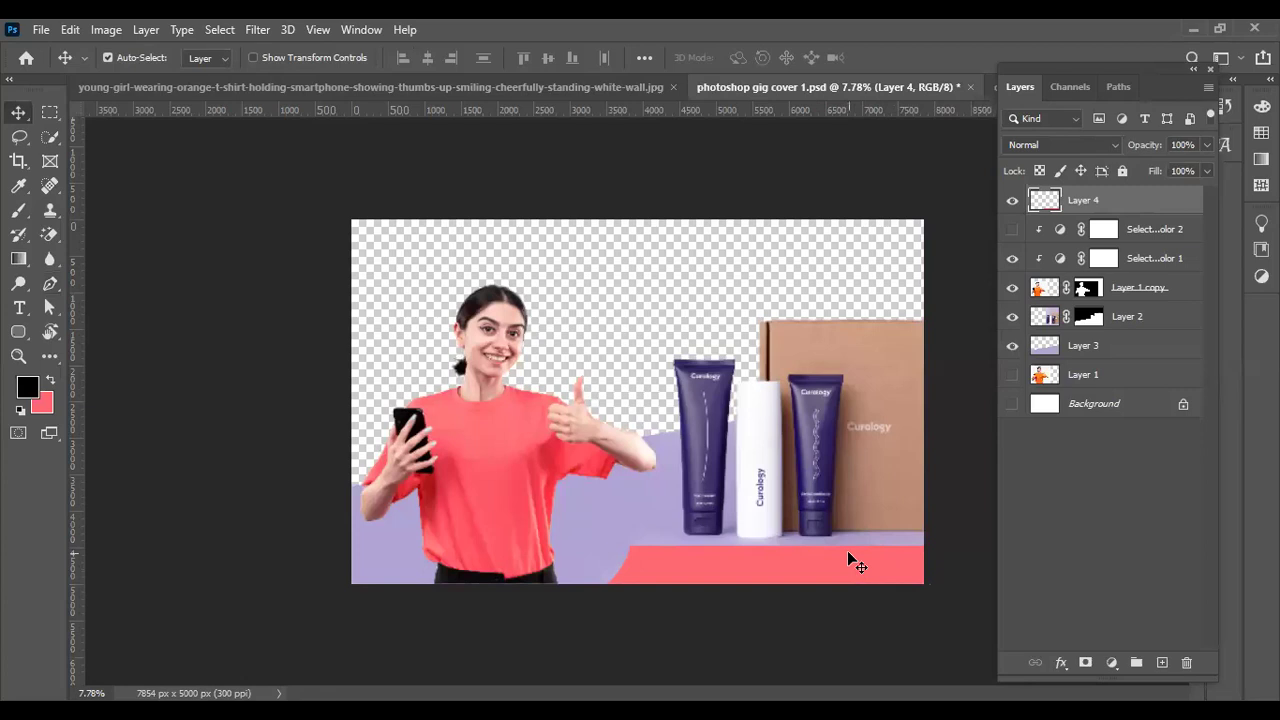
{"action": "key", "text": "Delete"}
{"action": "key", "text": "d"}
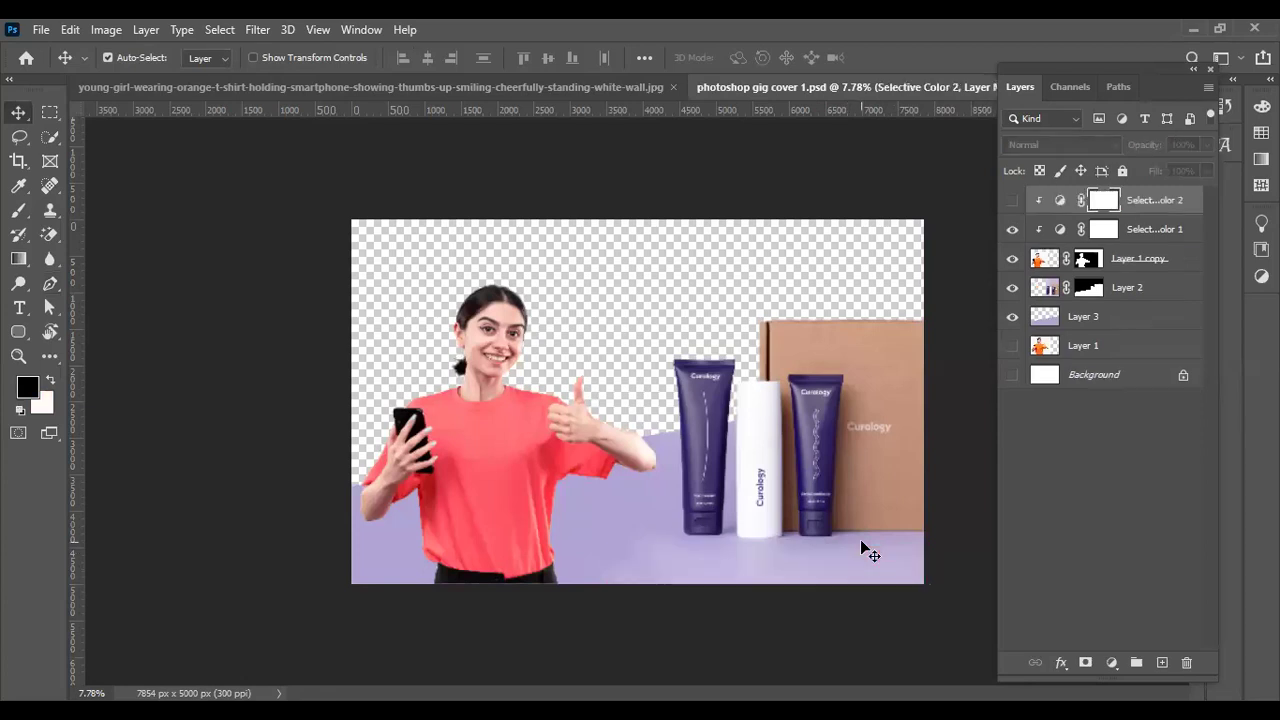
{"action": "left_click", "coordinate": [1161, 663]}
{"action": "key", "text": "m"}
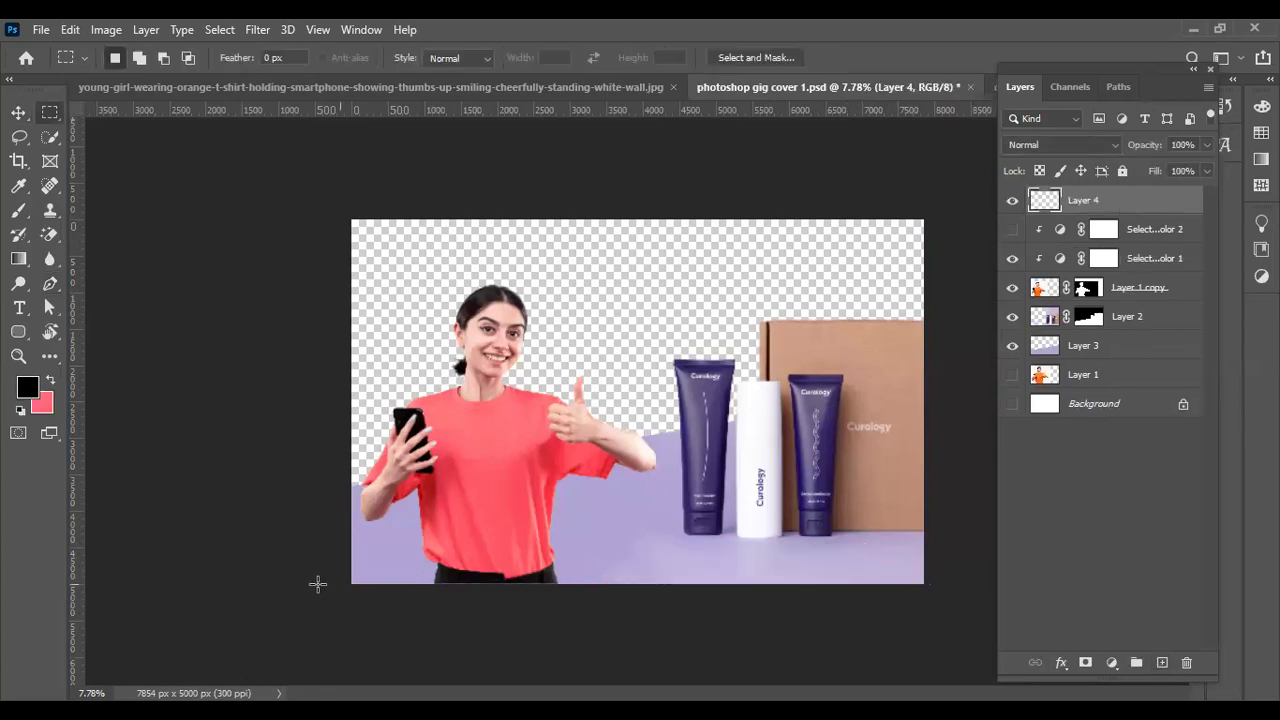
{"action": "left_click_drag", "start_coordinate": [325, 554], "coordinate": [995, 623]}
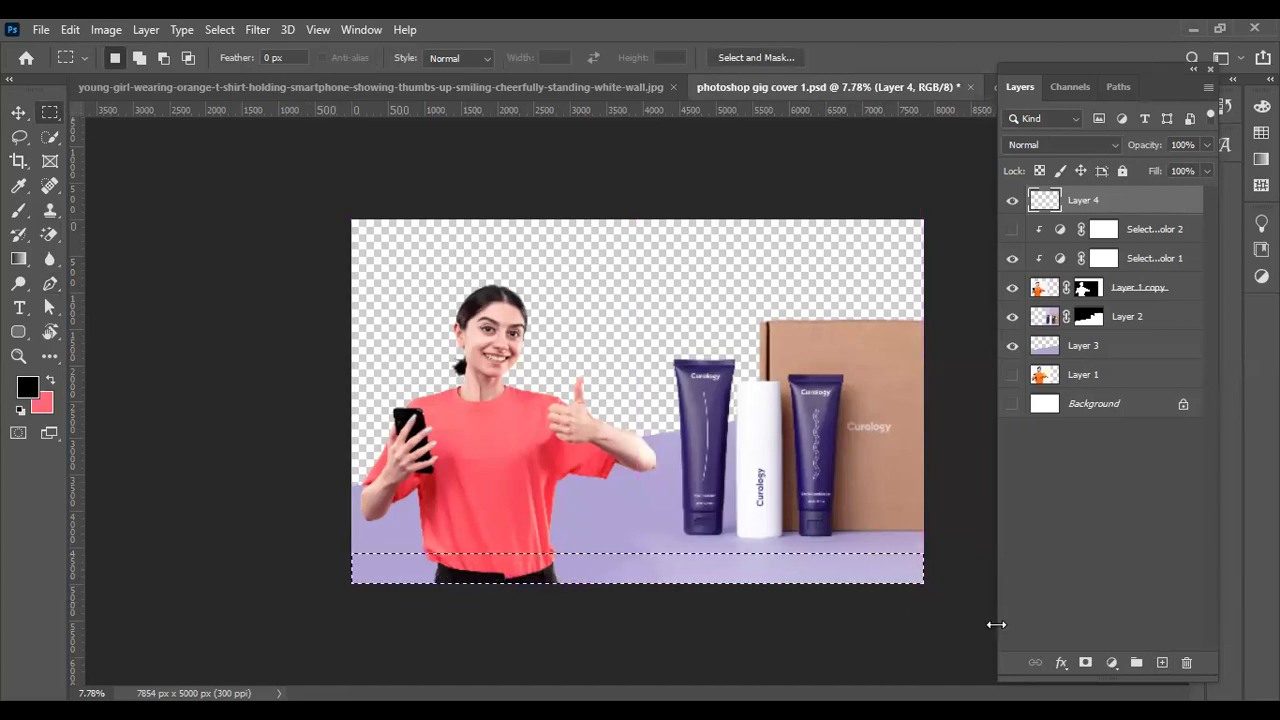
- Fill the bottom band with the dark purple sampled from a product tube
{"action": "left_click", "coordinate": [42, 406]}
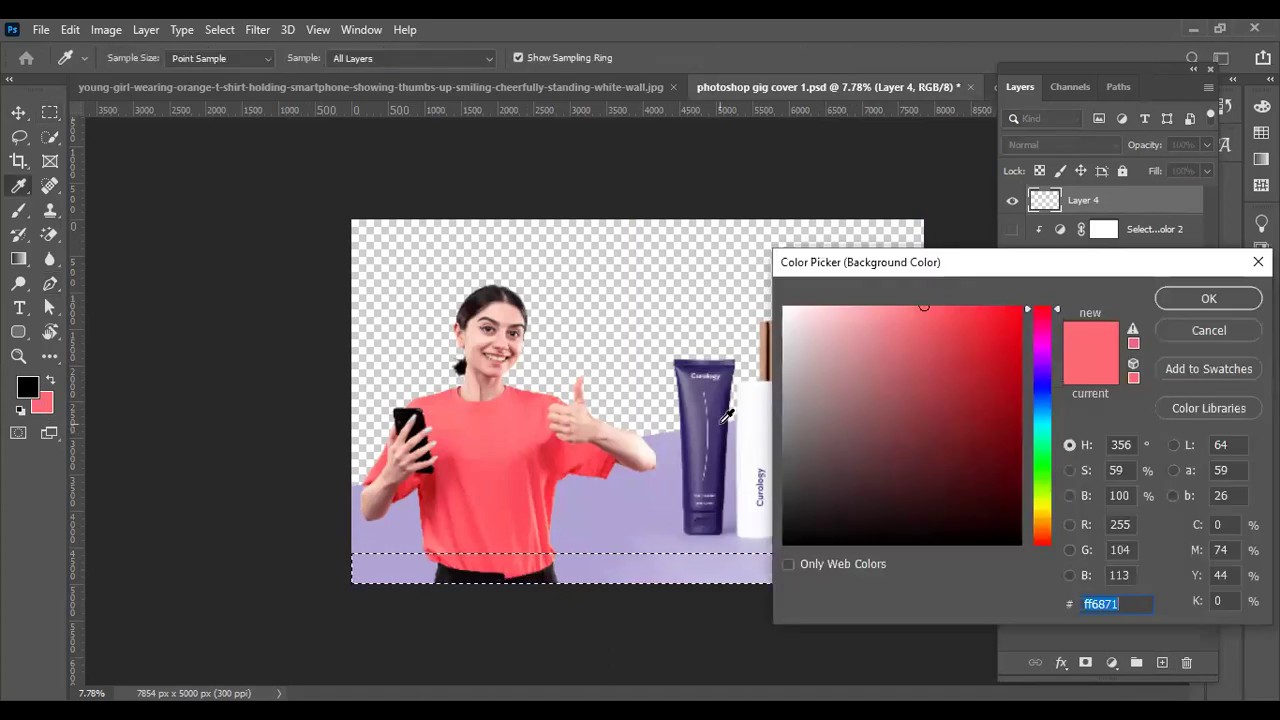
{"action": "left_click", "coordinate": [722, 424]}
{"action": "key", "text": "Return"}
{"action": "key", "text": "m"}
{"action": "key", "text": "ctrl+BackSpace"}
{"action": "key", "text": "ctrl+d"}
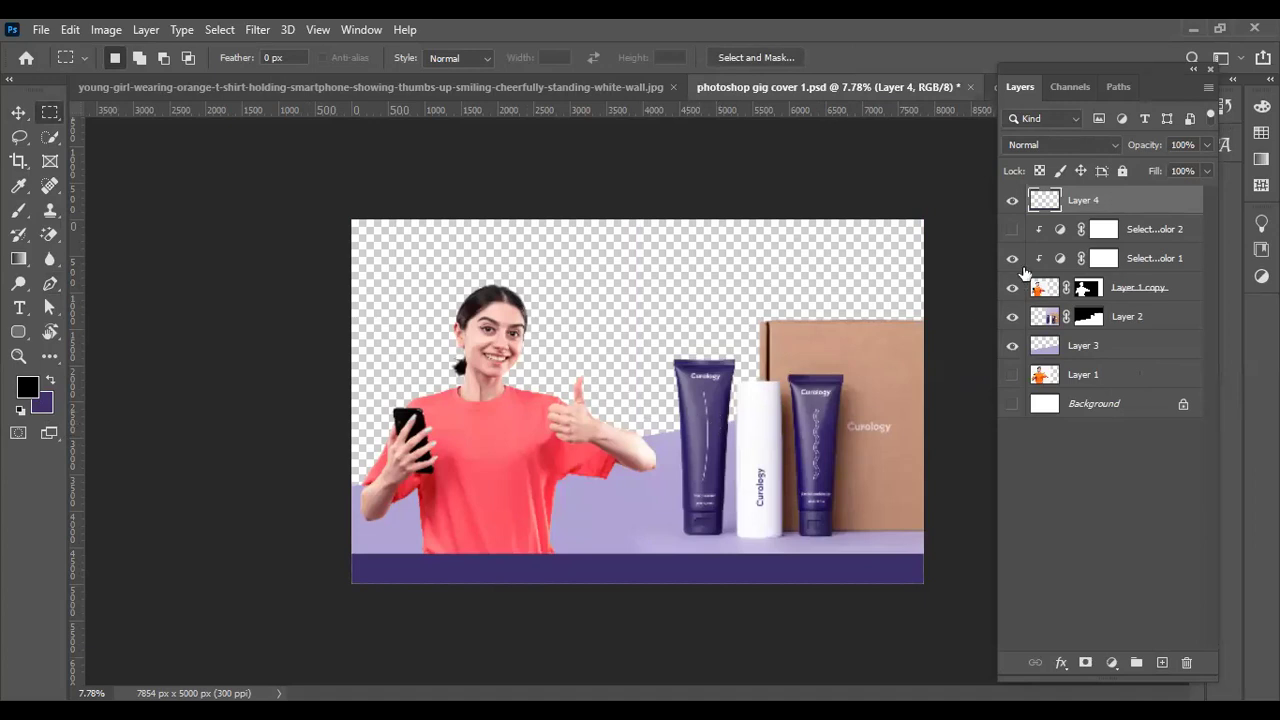
- Move the purple strip below the woman's layer and make it slightly taller
{"action": "key", "text": "ctrl+bracketleft"}
{"action": "key", "text": "ctrl+bracketleft"}
{"action": "key", "text": "ctrl+bracketleft"}
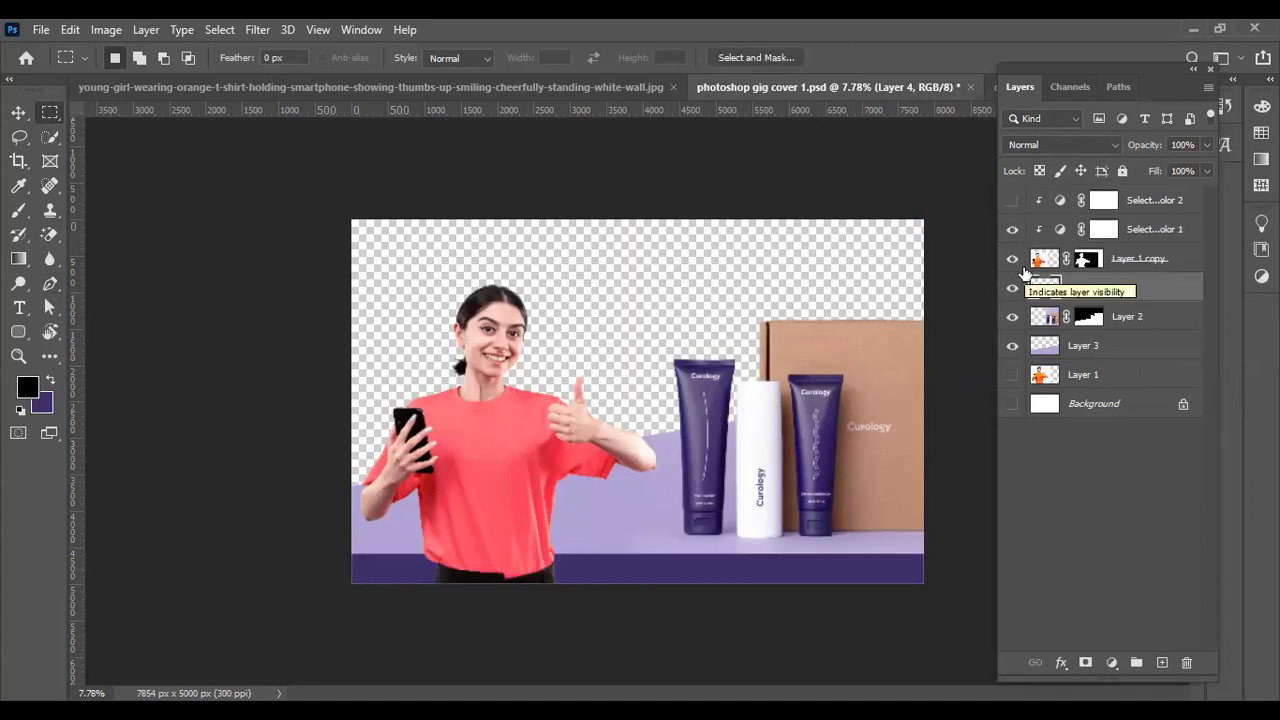
{"action": "key", "text": "ctrl+t"}
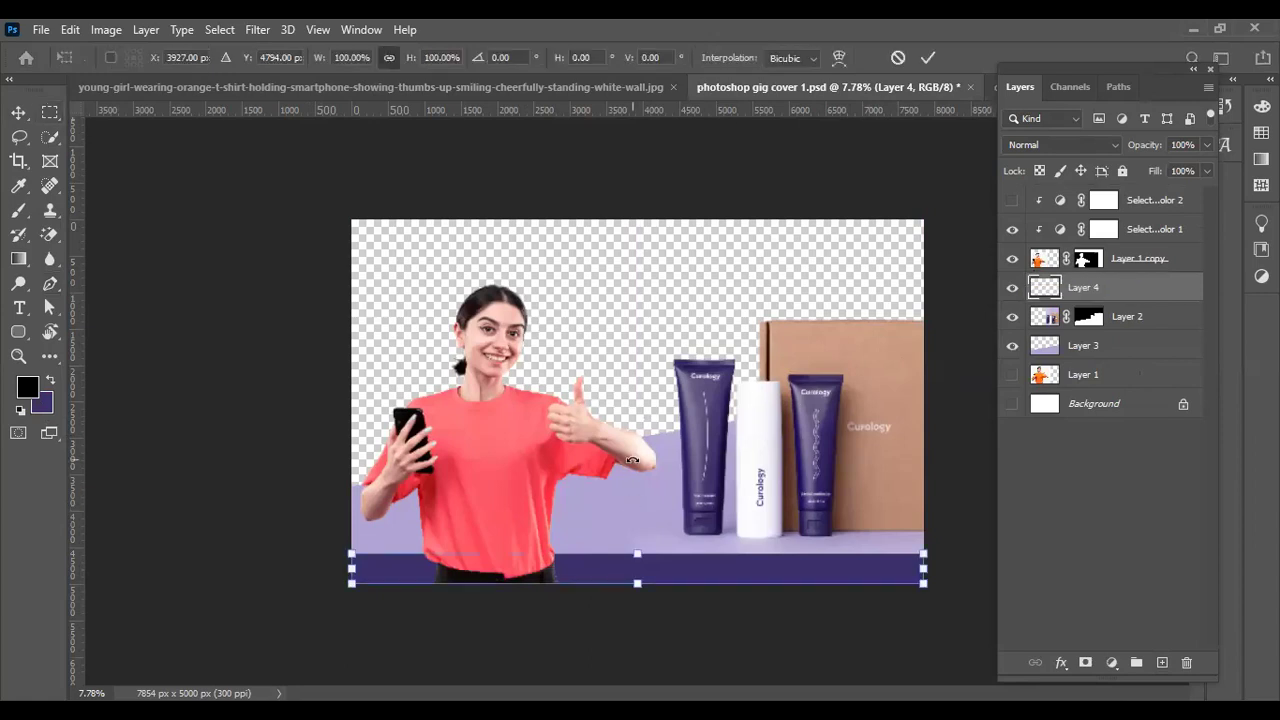
{"action": "left_click_drag", "start_coordinate": [637, 553], "coordinate": [637, 543]}
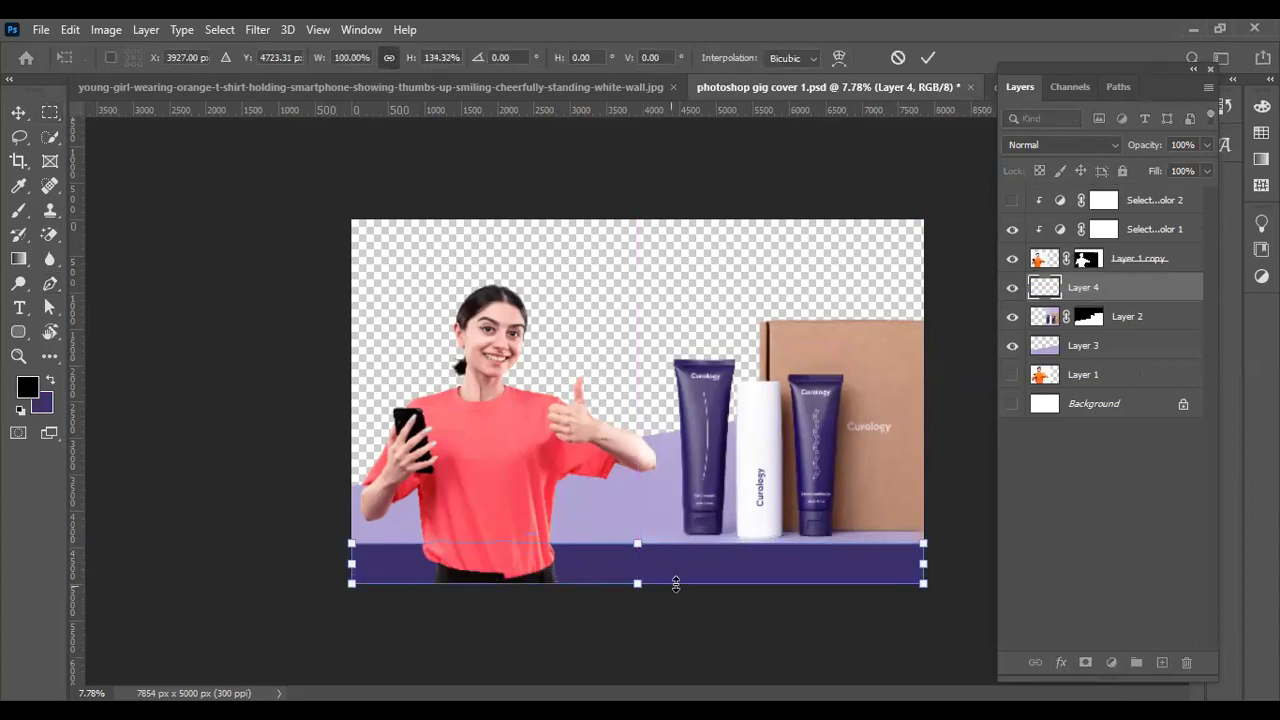
{"action": "key", "text": "Return"}
{"action": "key", "text": "m"}
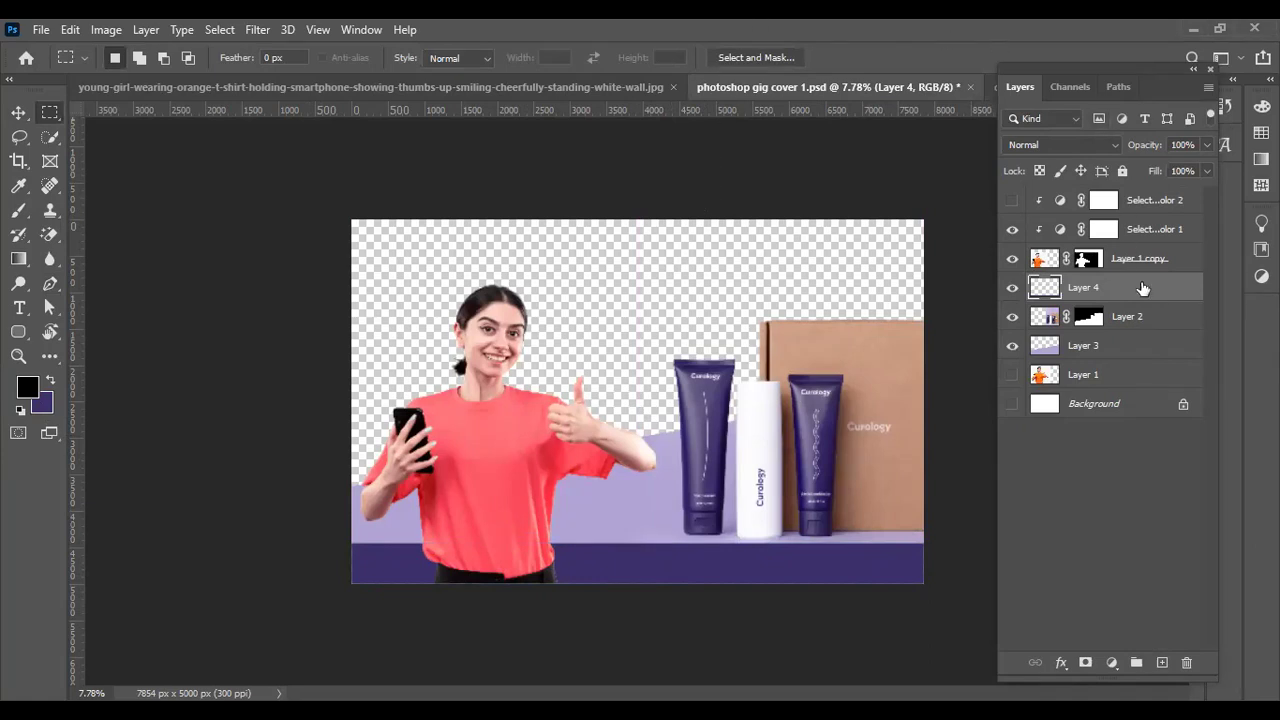
- Duplicate the bottom purple strip to the top and stretch it to the banner's top edge
{"action": "key", "text": "v"}
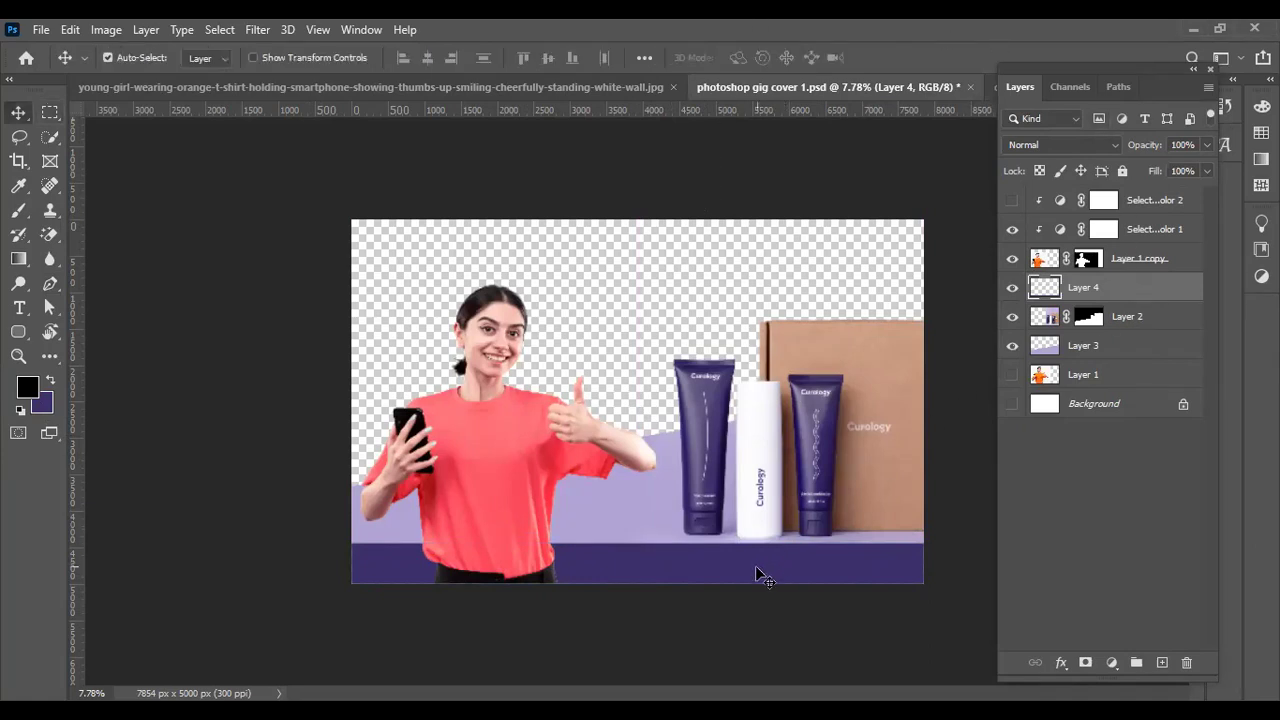
{"action": "mouse_move", "coordinate": [751, 581]}
{"action": "left_mouse_down"}
{"action": "mouse_move", "coordinate": [768, 523]}
{"action": "mouse_move", "coordinate": [786, 250]}
{"action": "left_mouse_up"}
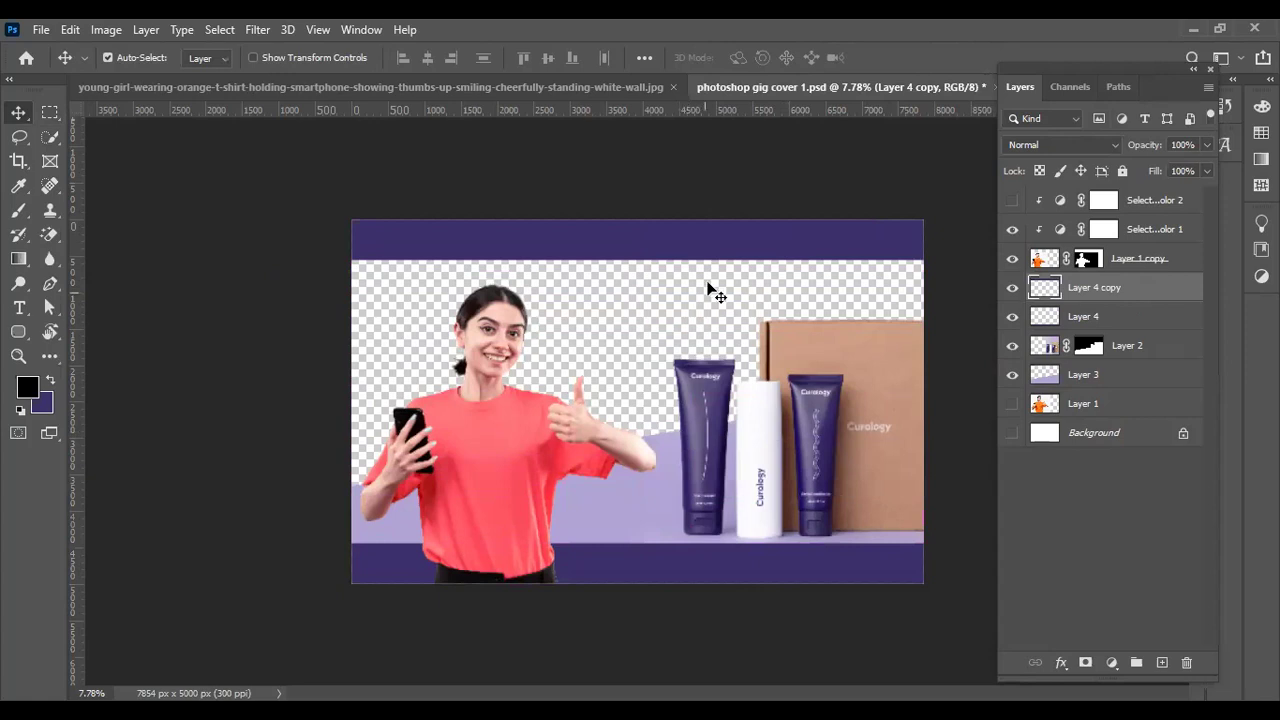
{"action": "key", "text": "shift+Down"}
{"action": "key", "text": "shift+Down"}
{"action": "key", "text": "shift+Down"}
{"action": "key", "text": "shift+Down"}
{"action": "key", "text": "shift+Down"}
{"action": "key", "text": "shift+Down"}
{"action": "key", "text": "shift+Down"}
{"action": "key", "text": "shift+Down"}
{"action": "key", "text": "shift+Down"}
{"action": "key", "text": "ctrl+t"}
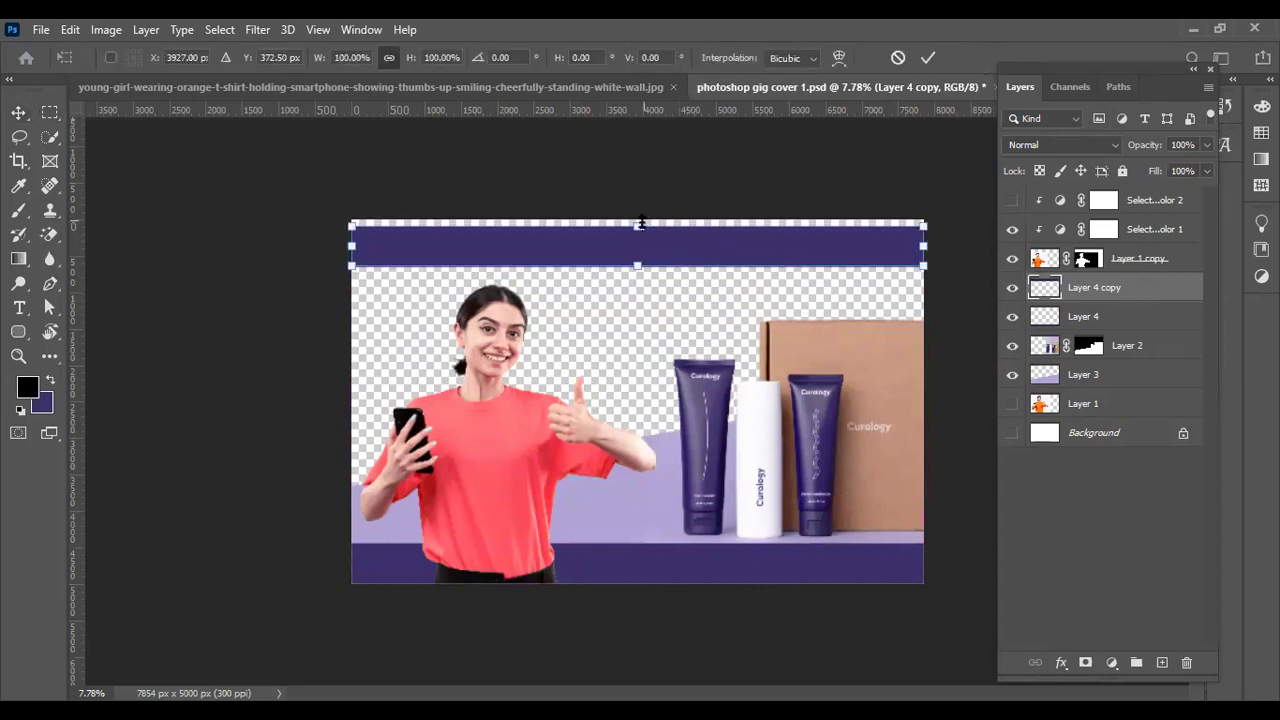
{"action": "left_click_drag", "start_coordinate": [637, 220], "coordinate": [640, 204]}
{"action": "key", "text": "Return"}
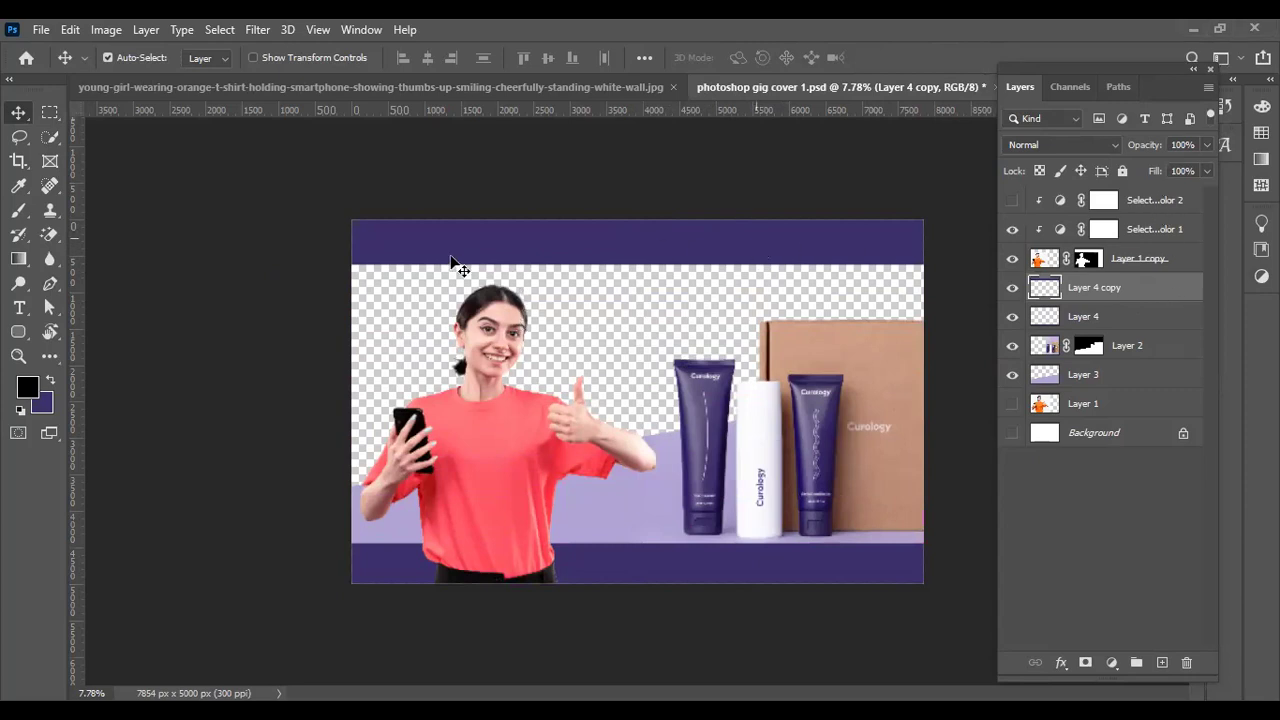
{"action": "key", "text": "t"}
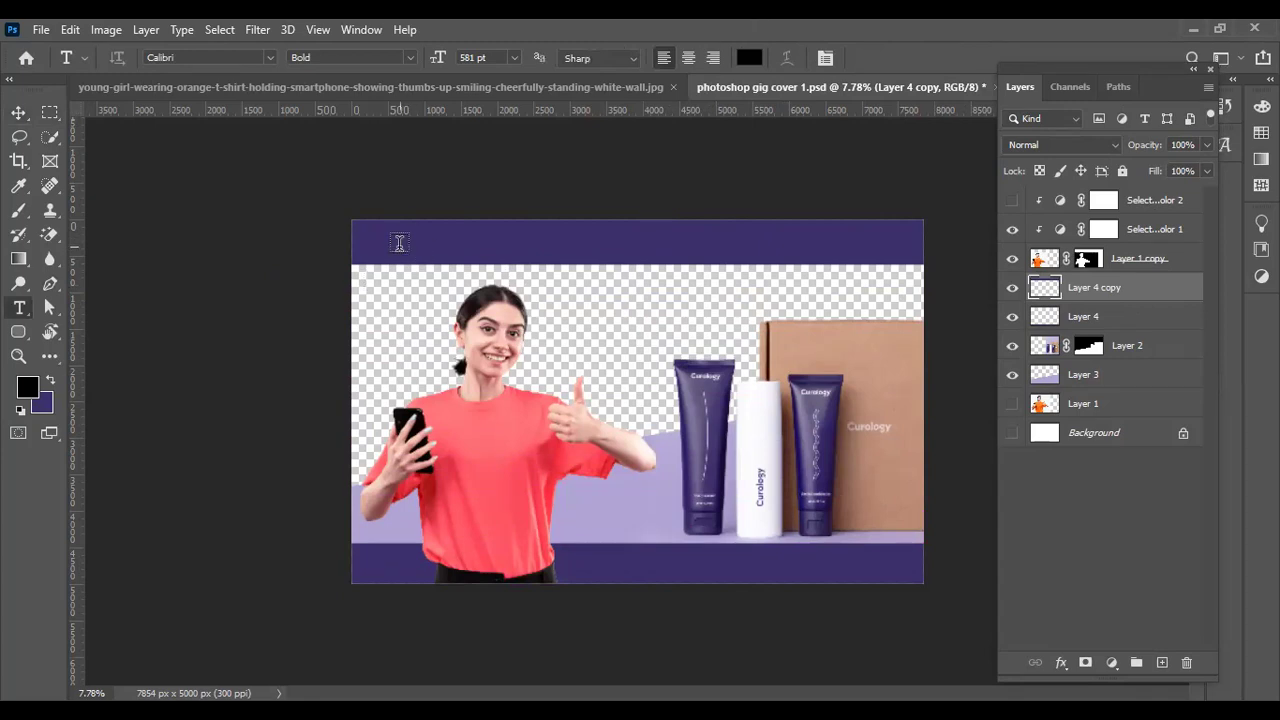
- Add the heading 'Express' on the top bar in white (#ffffff) bold Calibri at 124 pt
{"action": "left_click", "coordinate": [399, 243]}
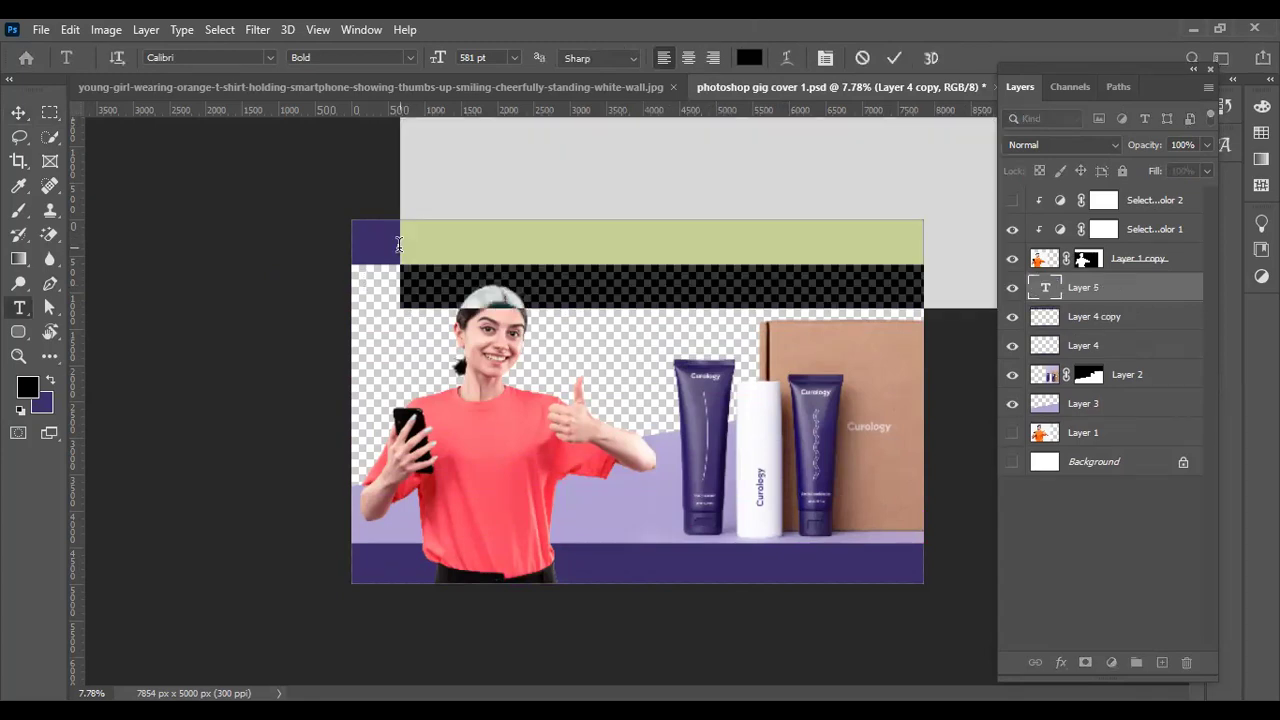
{"action": "type", "text": "SApress"}
{"action": "key", "text": "ctrl+a"}
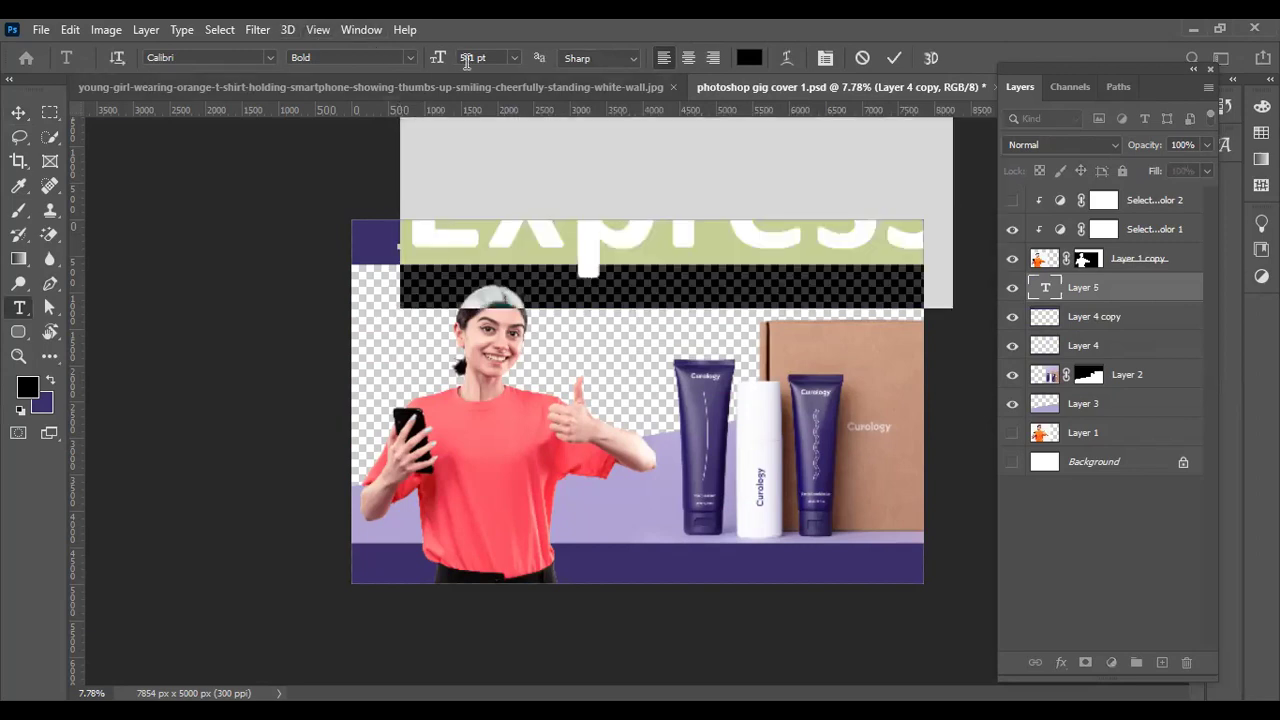
{"action": "mouse_move", "coordinate": [440, 60]}
{"action": "left_mouse_down"}
{"action": "mouse_move", "coordinate": [386, 71]}
{"action": "mouse_move", "coordinate": [414, 71]}
{"action": "left_mouse_up"}
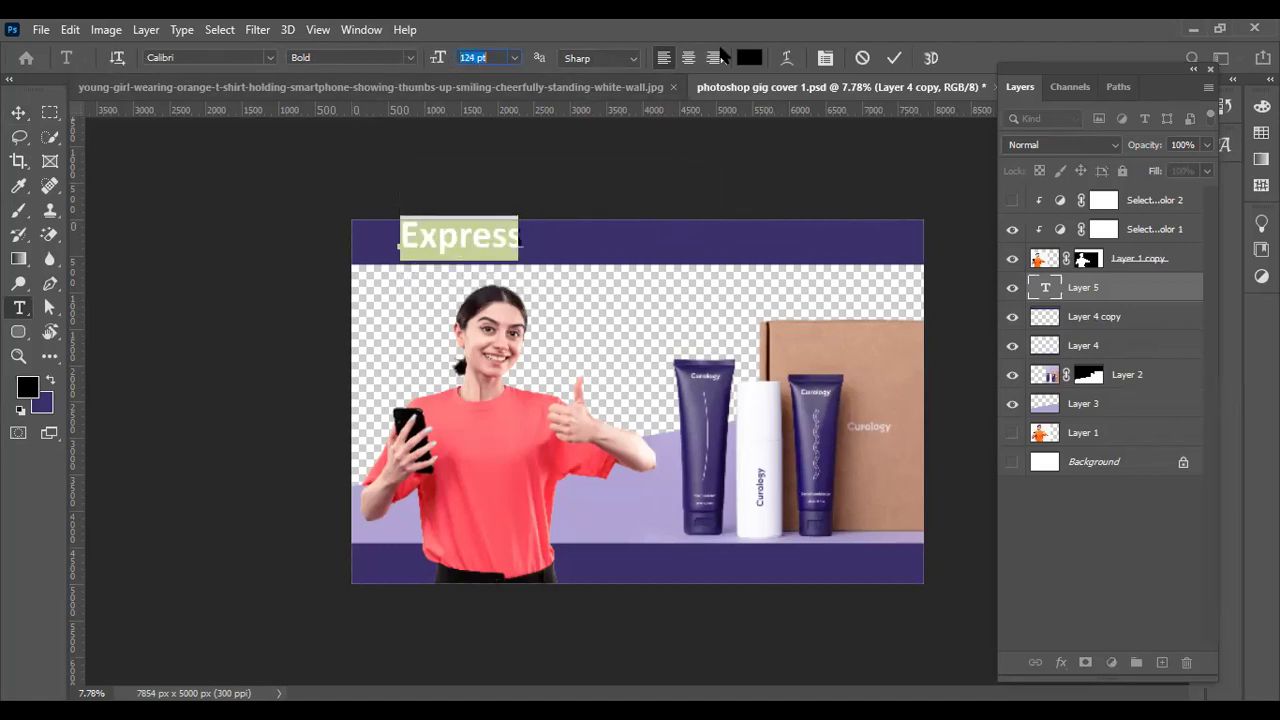
{"action": "left_click", "coordinate": [750, 58]}
{"action": "type", "text": "ffffff"}
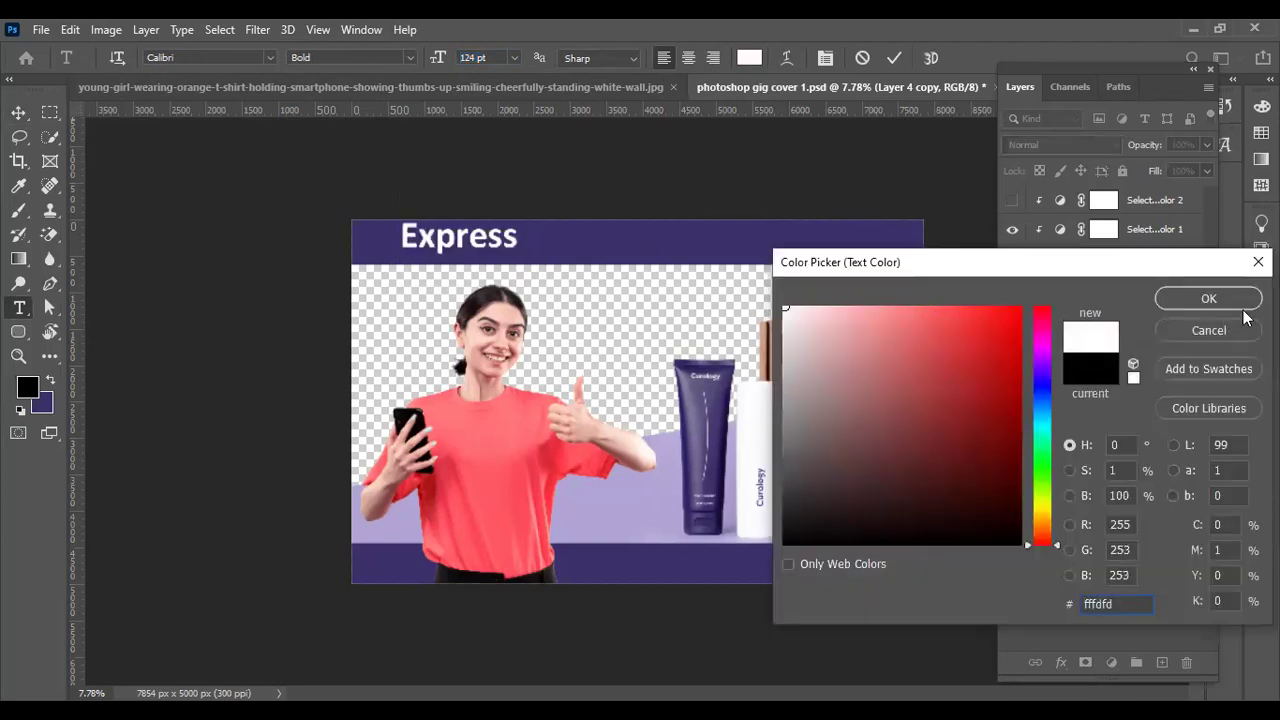
{"action": "left_click", "coordinate": [1214, 294]}
{"action": "left_click", "coordinate": [893, 58]}
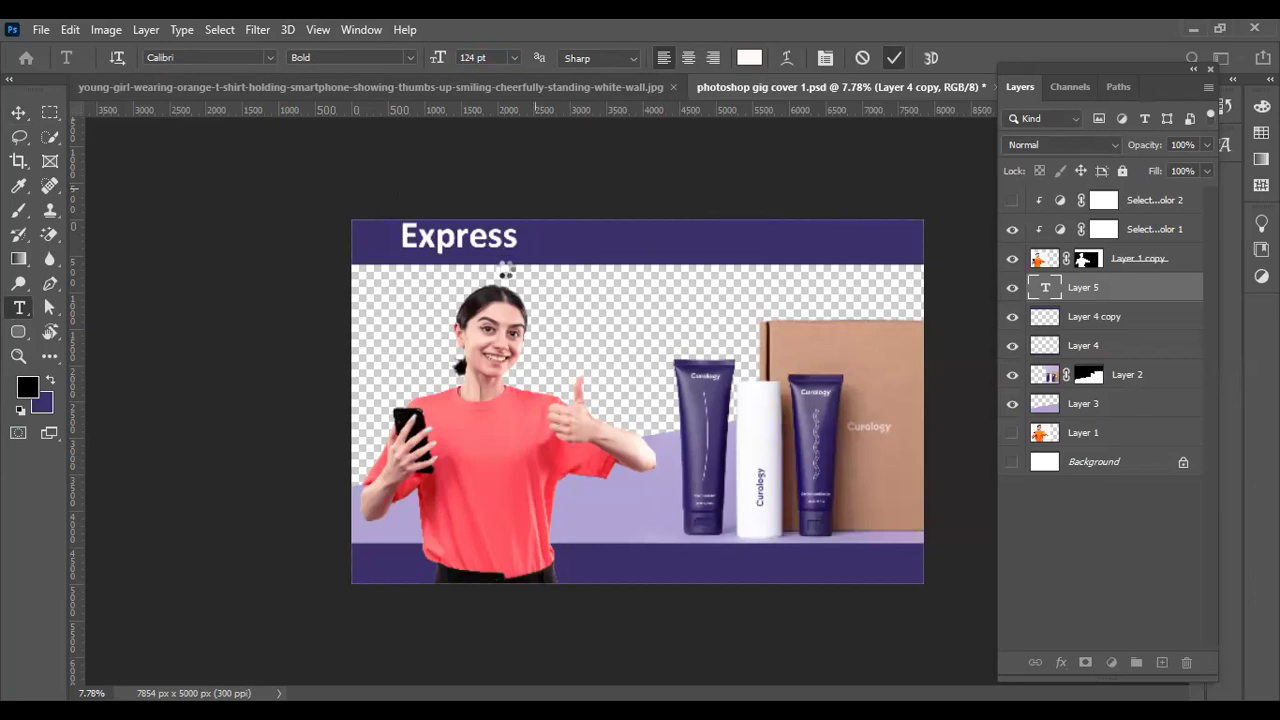
{"action": "key", "text": "v"}
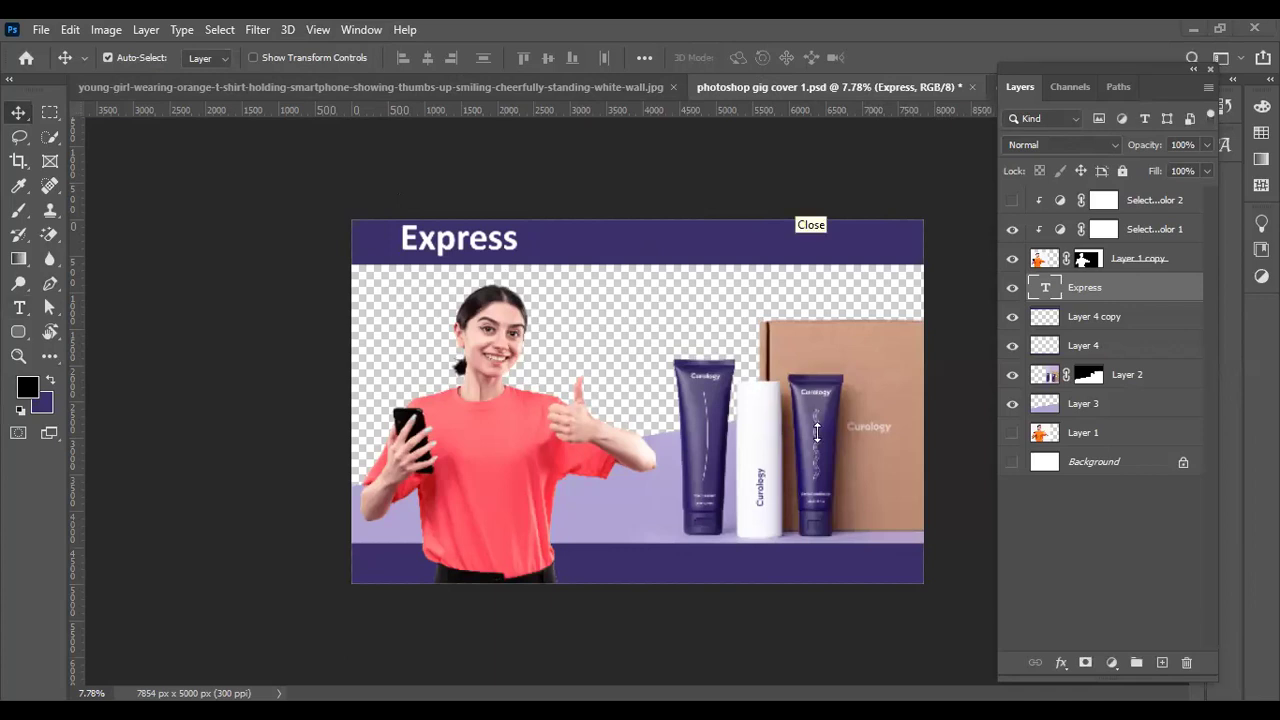
- Extend the heading to read 'Express Photosho Editing Services'
{"action": "double_click", "coordinate": [500, 242]}
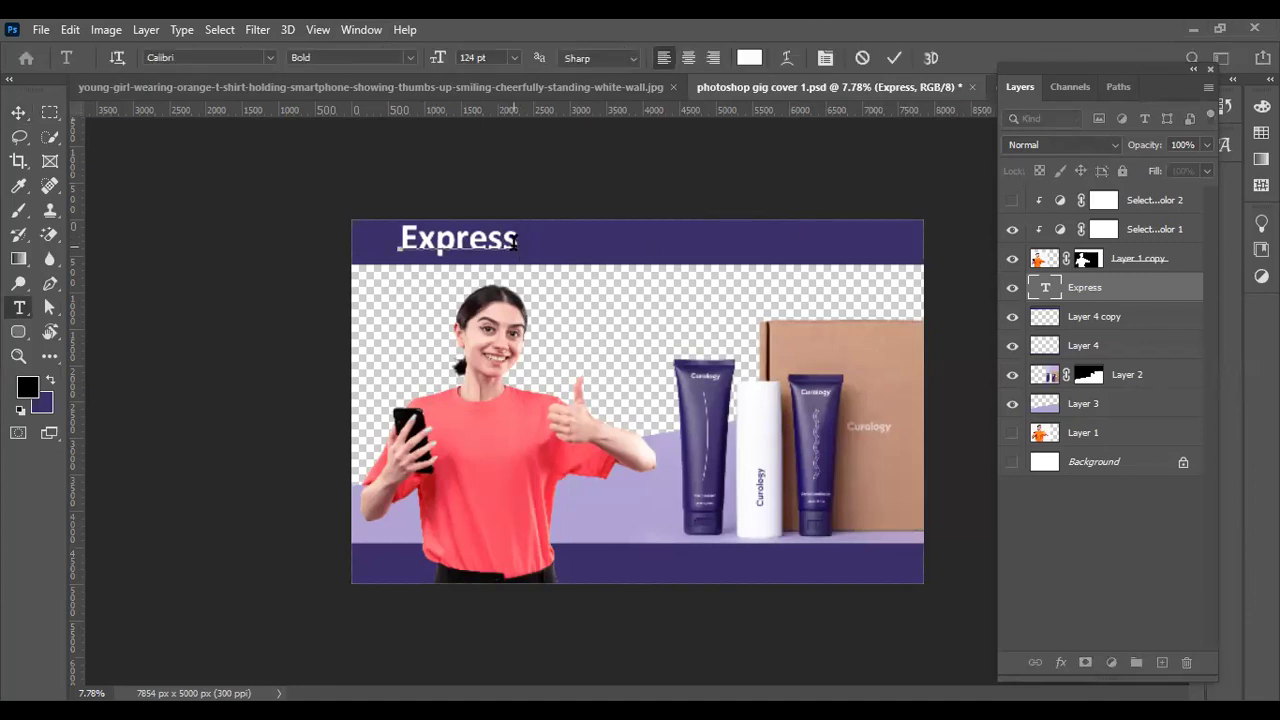
{"action": "type", "text": "Photosho Editing Ser"}
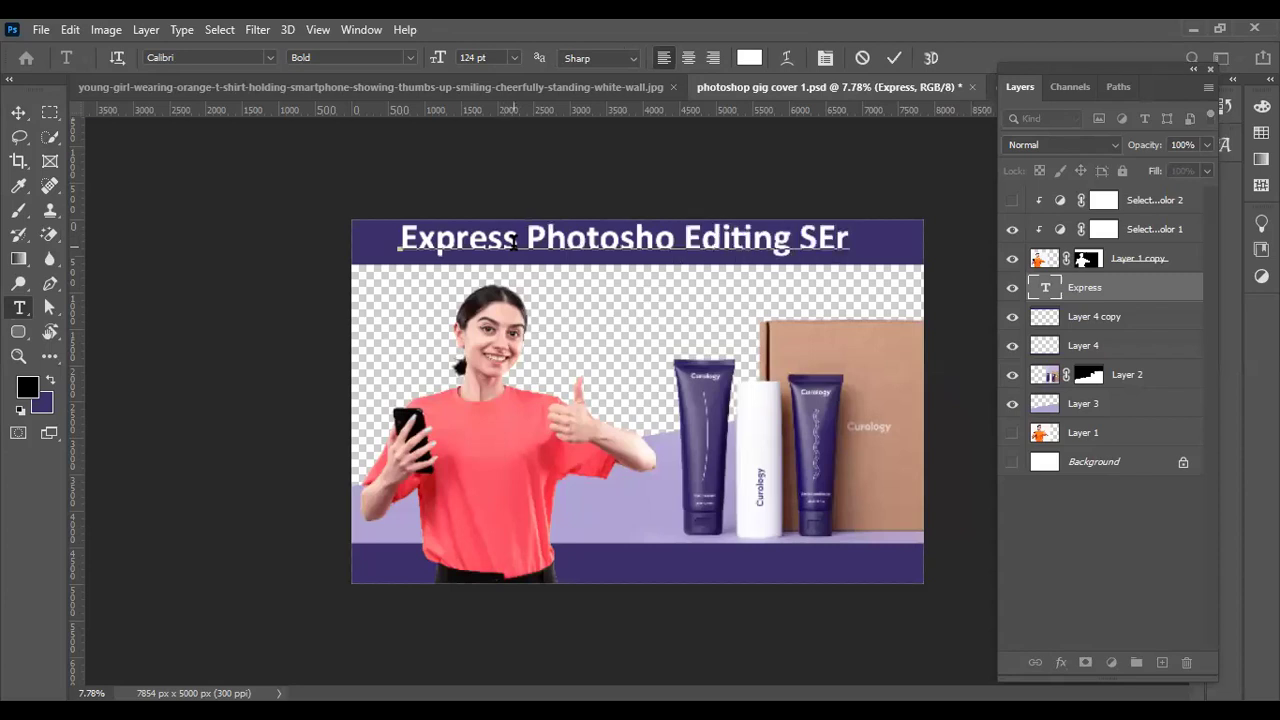
{"action": "type", "text": "vices"}
{"action": "key", "text": "ctrl+Return"}
{"action": "key", "text": "v"}
- Centre the heading horizontally on the top bar and Alt-drag a copy onto the bottom bar
{"action": "key", "text": "shift+Left"}
{"action": "key", "text": "shift+Left"}
{"action": "key", "text": "shift+Left"}
{"action": "key", "text": "shift+Left"}
{"action": "key", "text": "shift+Left"}
{"action": "key", "text": "shift+Left"}
{"action": "key", "text": "shift+Left"}
{"action": "key", "text": "shift+Left"}
{"action": "key", "text": "shift+Left"}
{"action": "key", "text": "shift+Left"}
{"action": "key", "text": "shift+Left"}
{"action": "key", "text": "shift+Left"}
{"action": "key", "text": "shift+Left"}
{"action": "key", "text": "shift+Left"}
{"action": "key", "text": "shift+Left"}
{"action": "key", "text": "shift+Left"}
{"action": "key", "text": "shift+Left"}
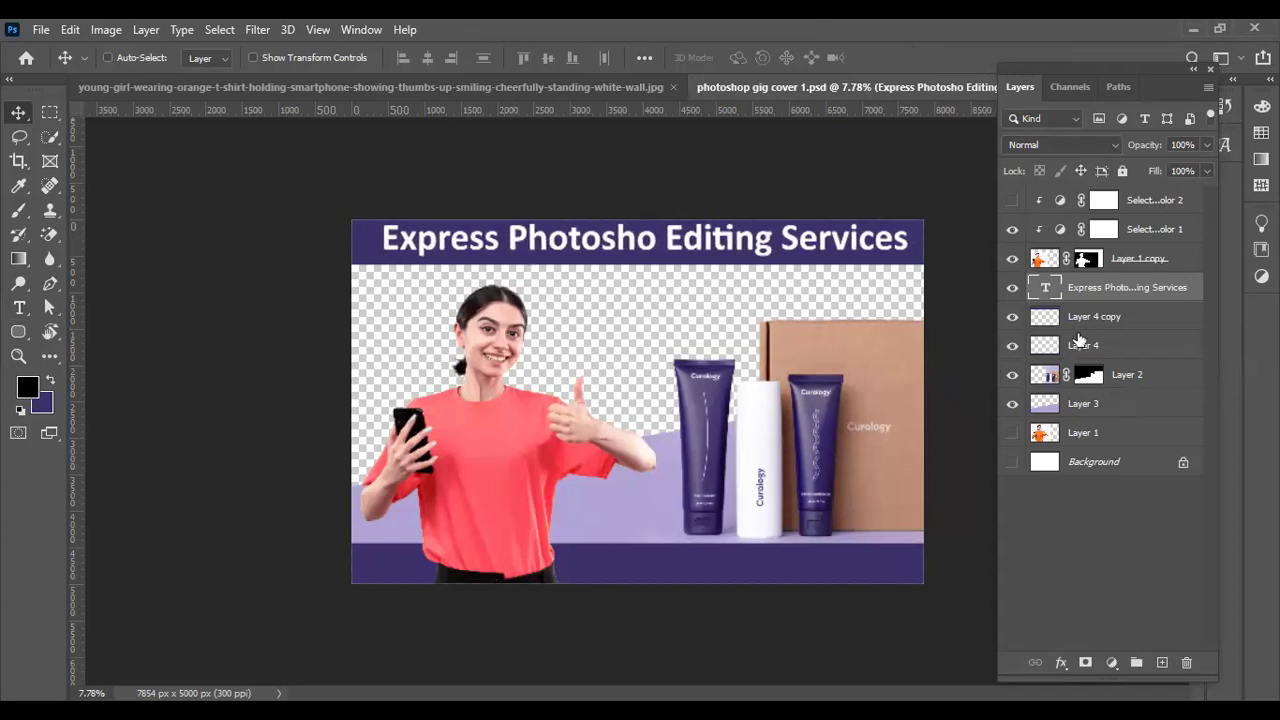
{"action": "left_click", "coordinate": [1085, 318]}
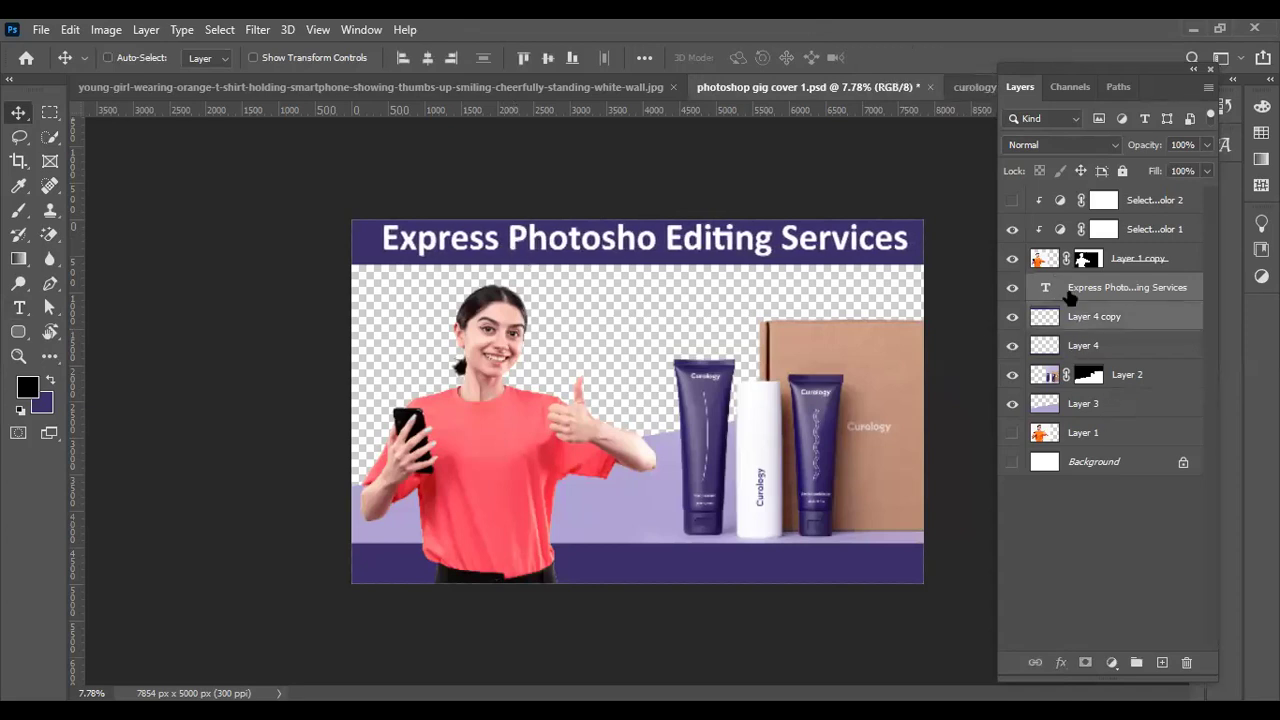
{"action": "left_click", "coordinate": [427, 58]}
{"action": "left_click", "coordinate": [546, 58]}
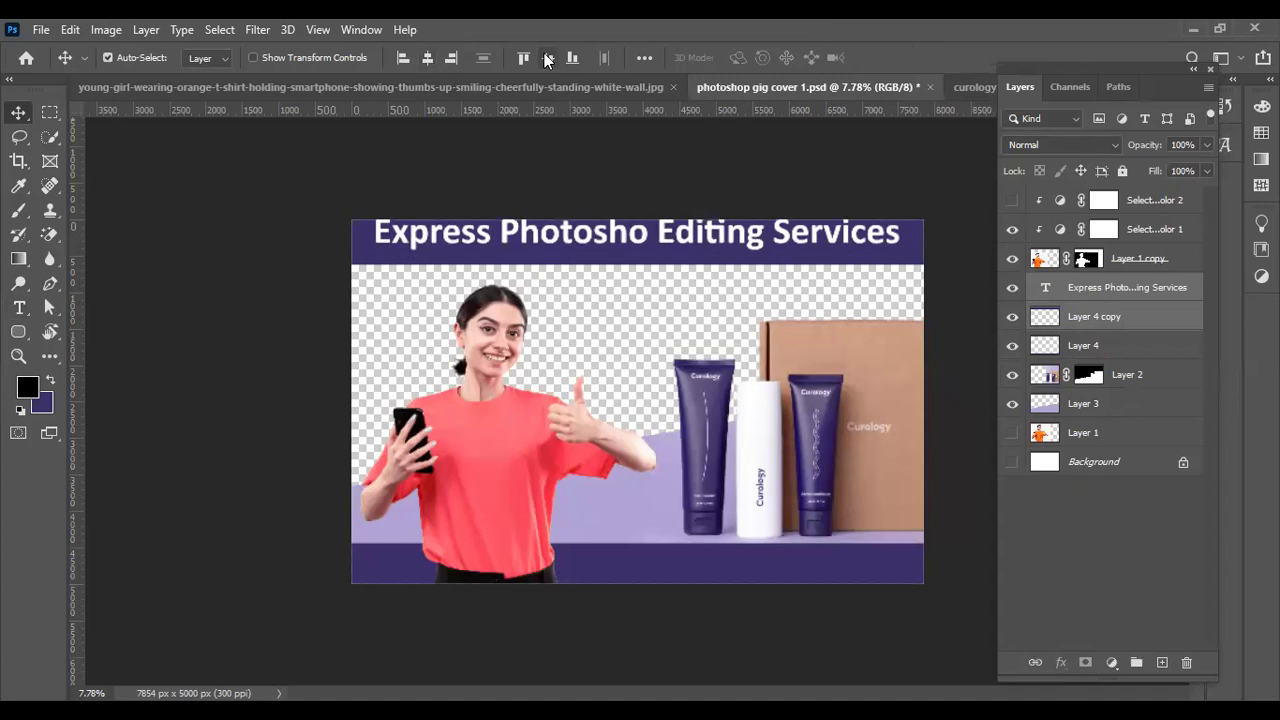
{"action": "key", "text": "ctrl+z"}
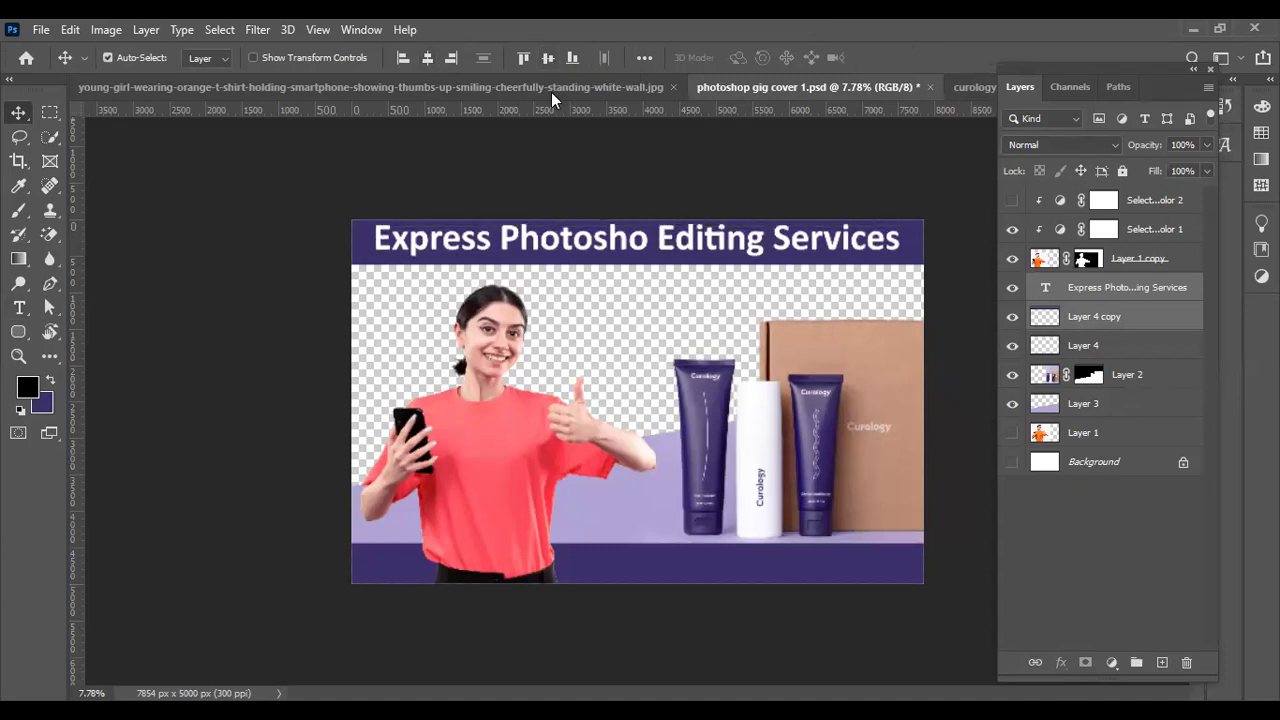
{"action": "left_click", "coordinate": [1152, 289]}
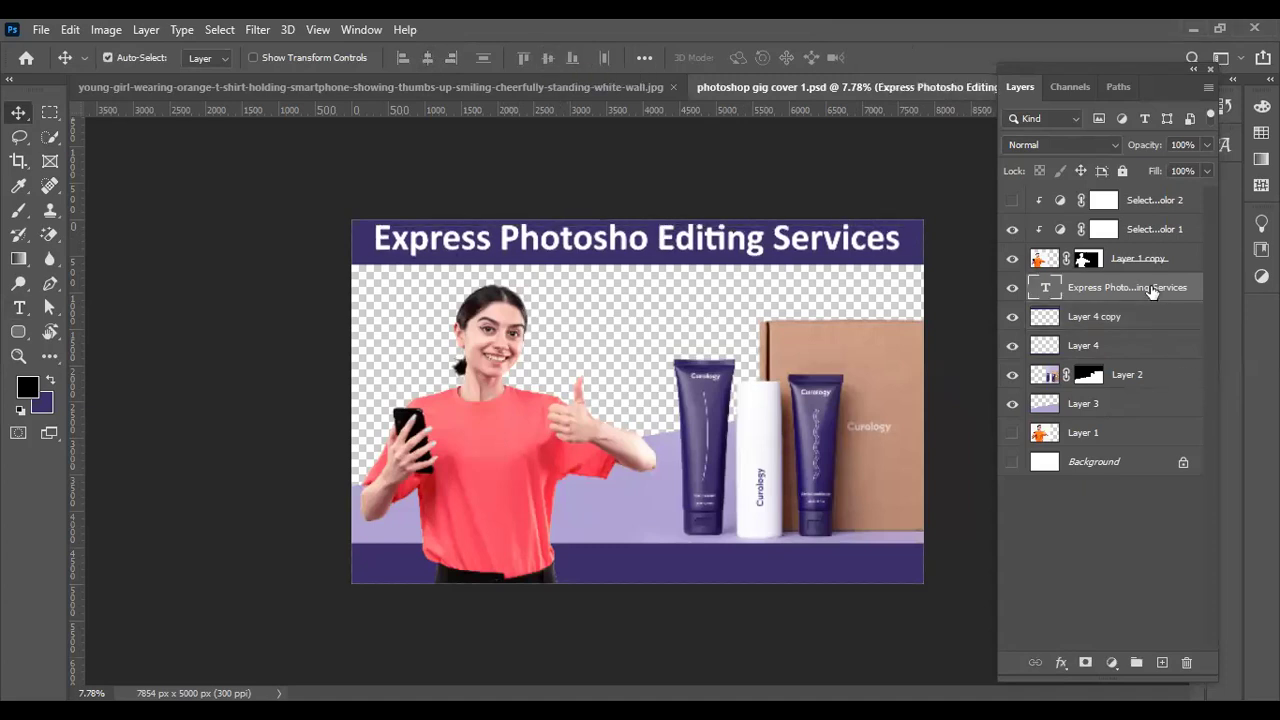
{"action": "key", "text": "Down"}
{"action": "key", "text": "Down"}
{"action": "key", "text": "Down"}
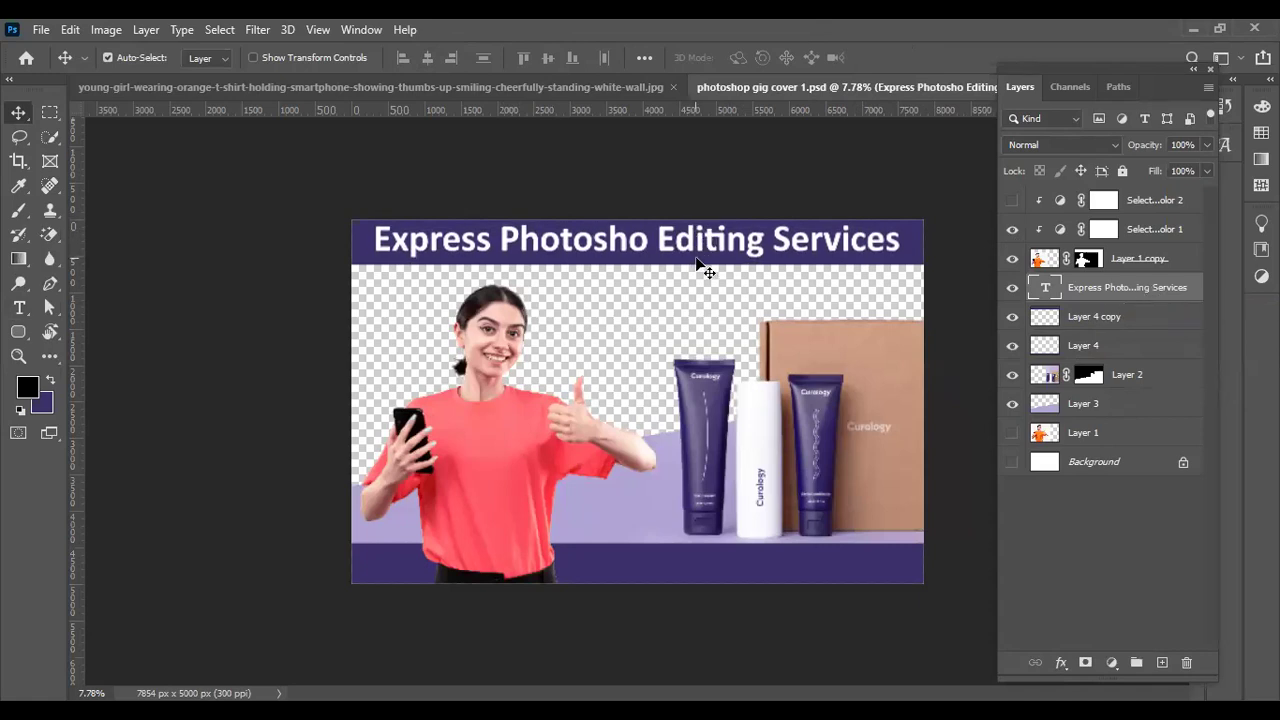
{"action": "left_click_drag", "start_coordinate": [702, 265], "coordinate": [702, 538]}
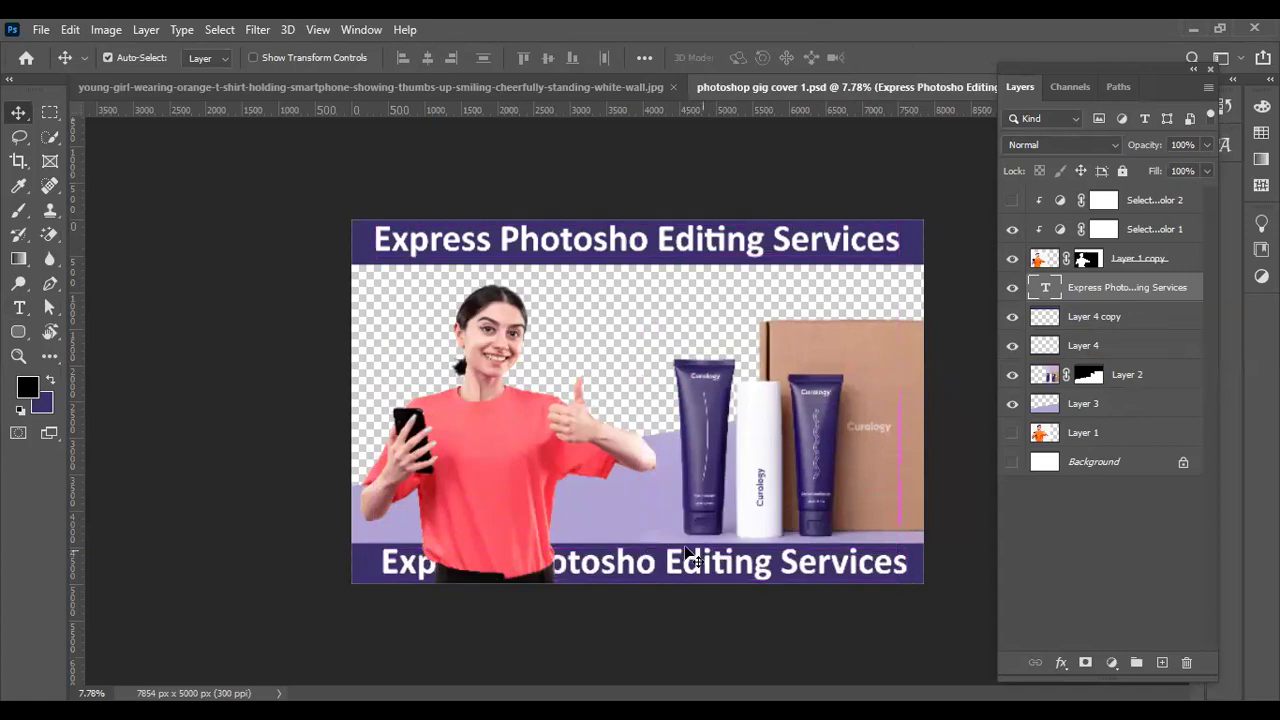
- Replace the copied bottom-bar text with the word 'Backgroud'
{"action": "key", "text": "z"}
{"action": "left_click", "coordinate": [690, 540]}
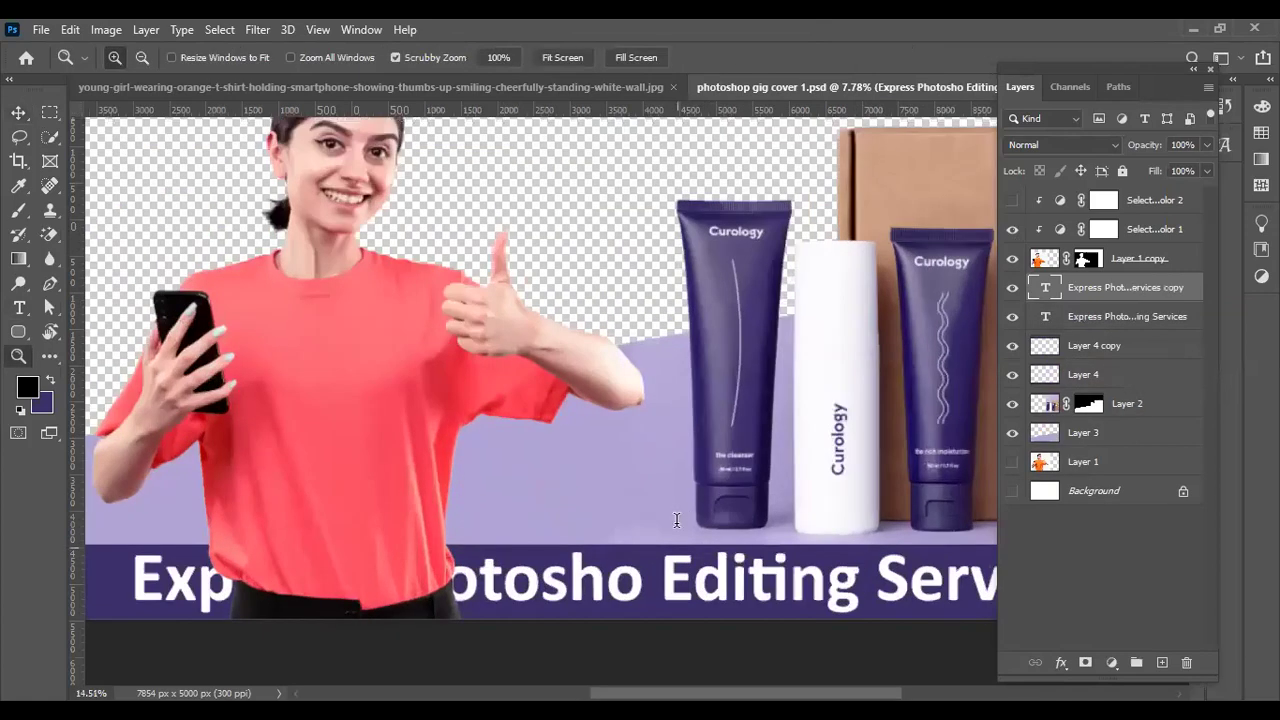
{"action": "key", "text": "t"}
{"action": "left_click", "coordinate": [676, 520]}
{"action": "key", "text": "ctrl+a"}
{"action": "type", "text": "Background"}
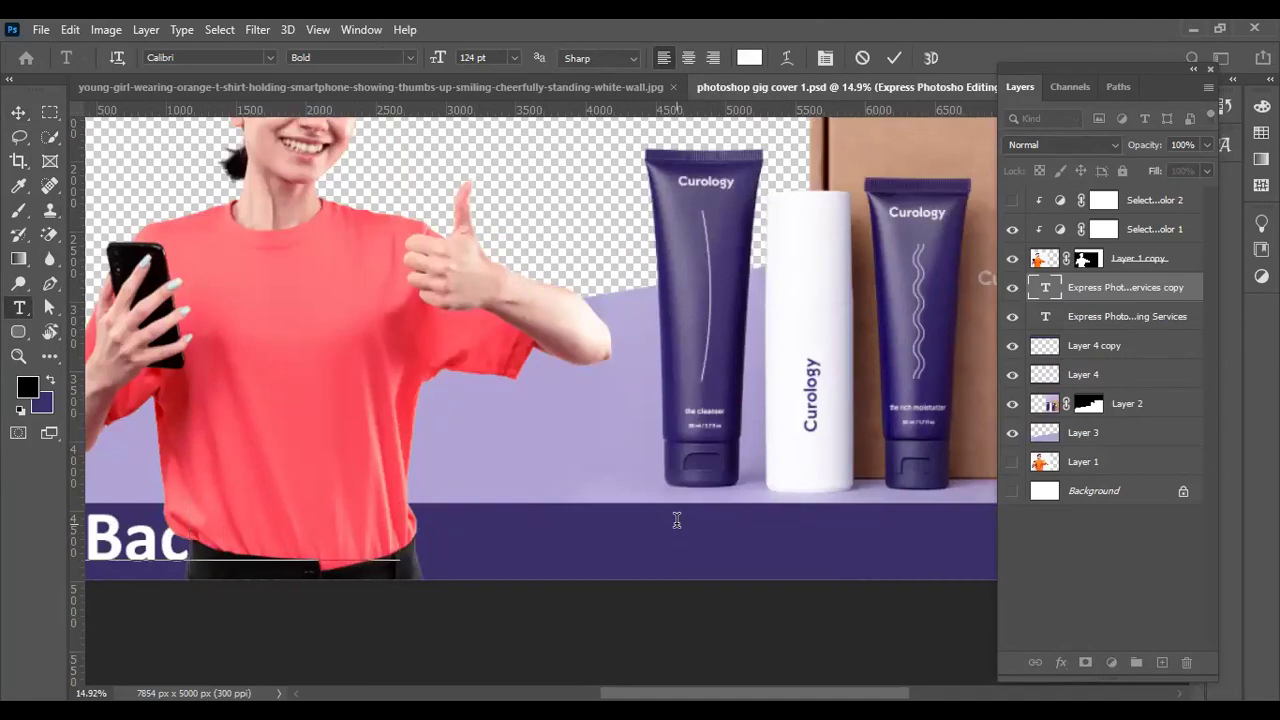
{"action": "key", "text": "ctrl+Return"}
{"action": "key", "text": "v"}
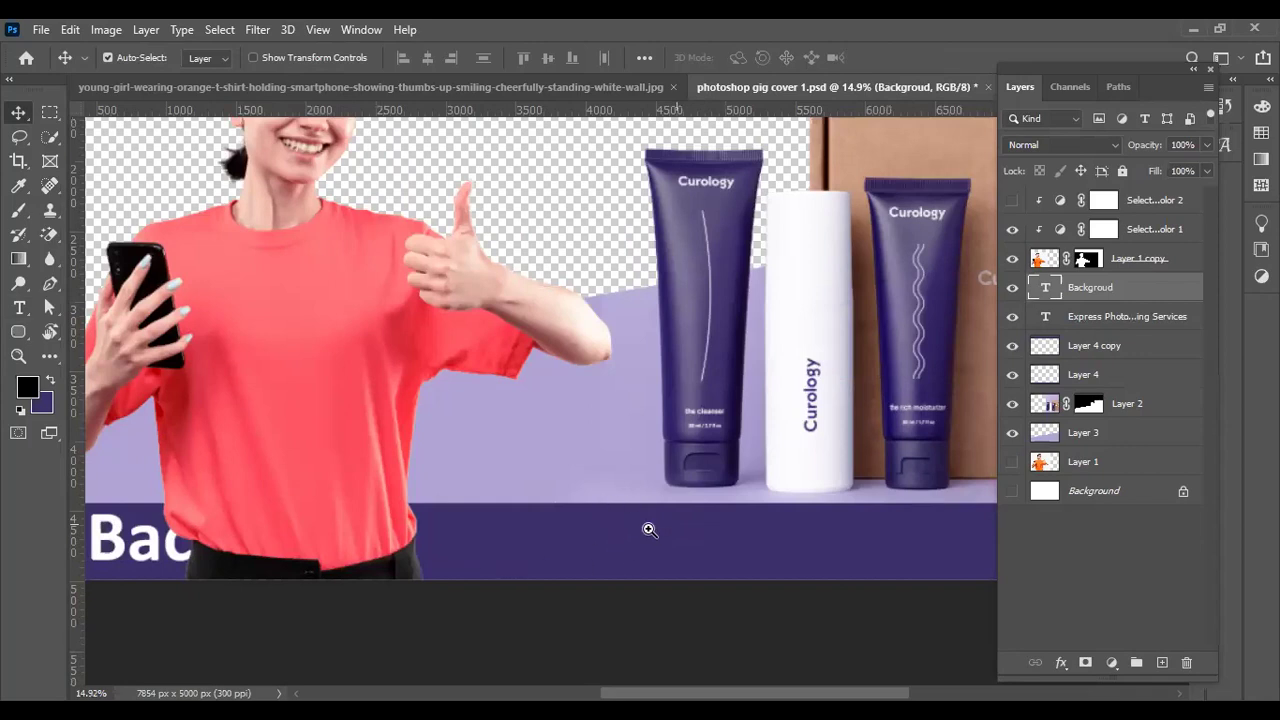
- Append to the bottom text so it reads 'Backgroud Remove/ Change/'
{"action": "scroll", "coordinate": [649, 530], "scroll_direction": "down", "scroll_amount": 3}
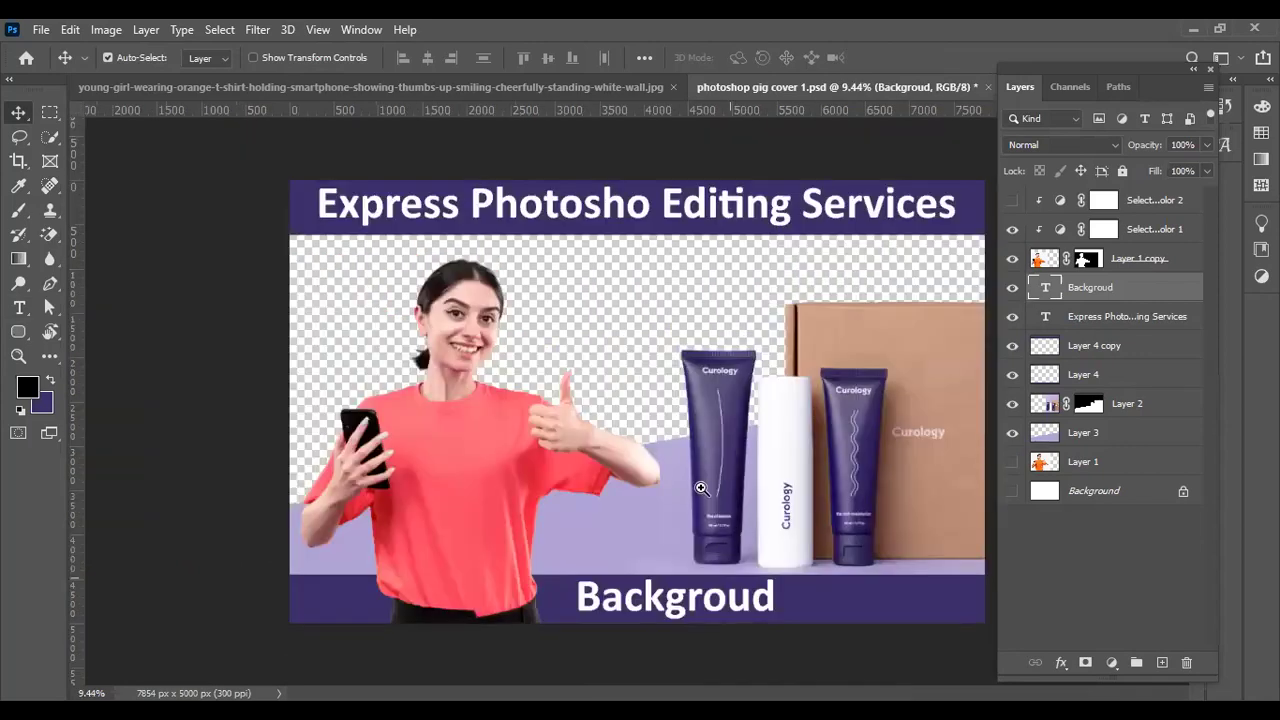
{"action": "scroll", "coordinate": [701, 488], "scroll_direction": "up", "scroll_amount": 1}
{"action": "key", "text": "t"}
{"action": "scroll", "coordinate": [597, 480], "scroll_direction": "up", "scroll_amount": 2}
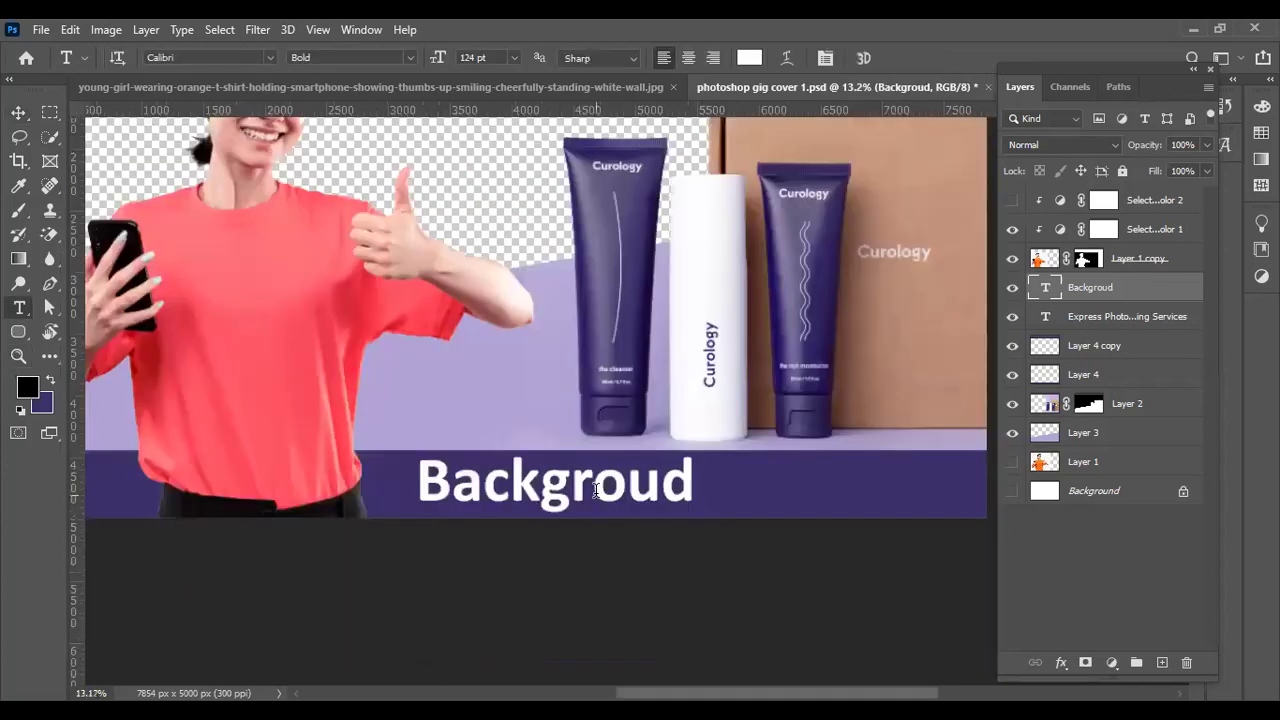
{"action": "double_click", "coordinate": [596, 490]}
{"action": "key", "text": "End"}
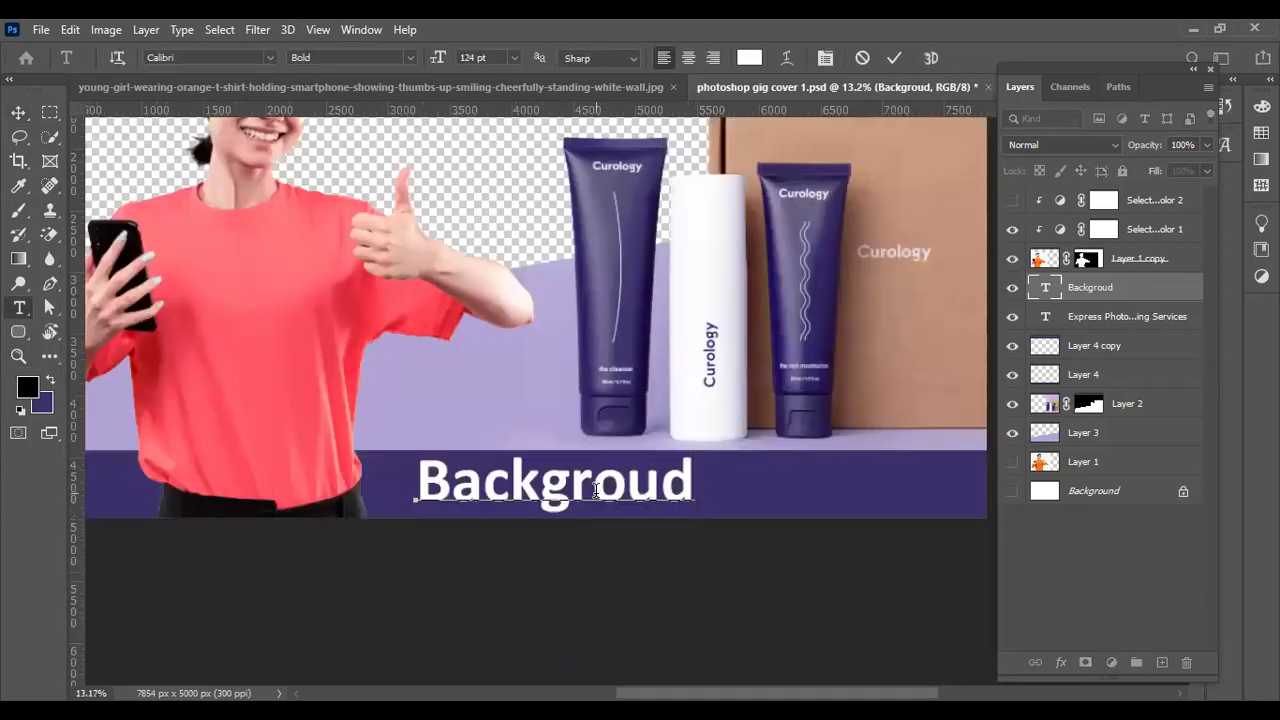
{"action": "type", "text": "Remove"}
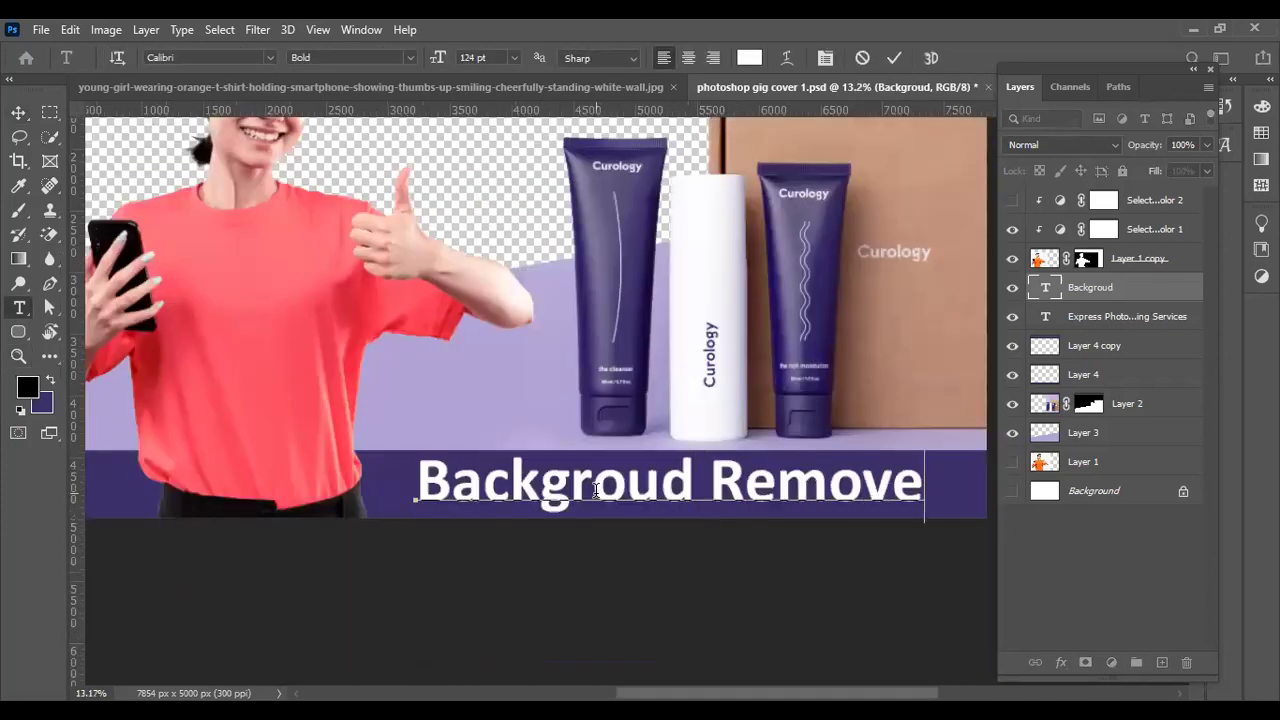
{"action": "type", "text": "/ C"}
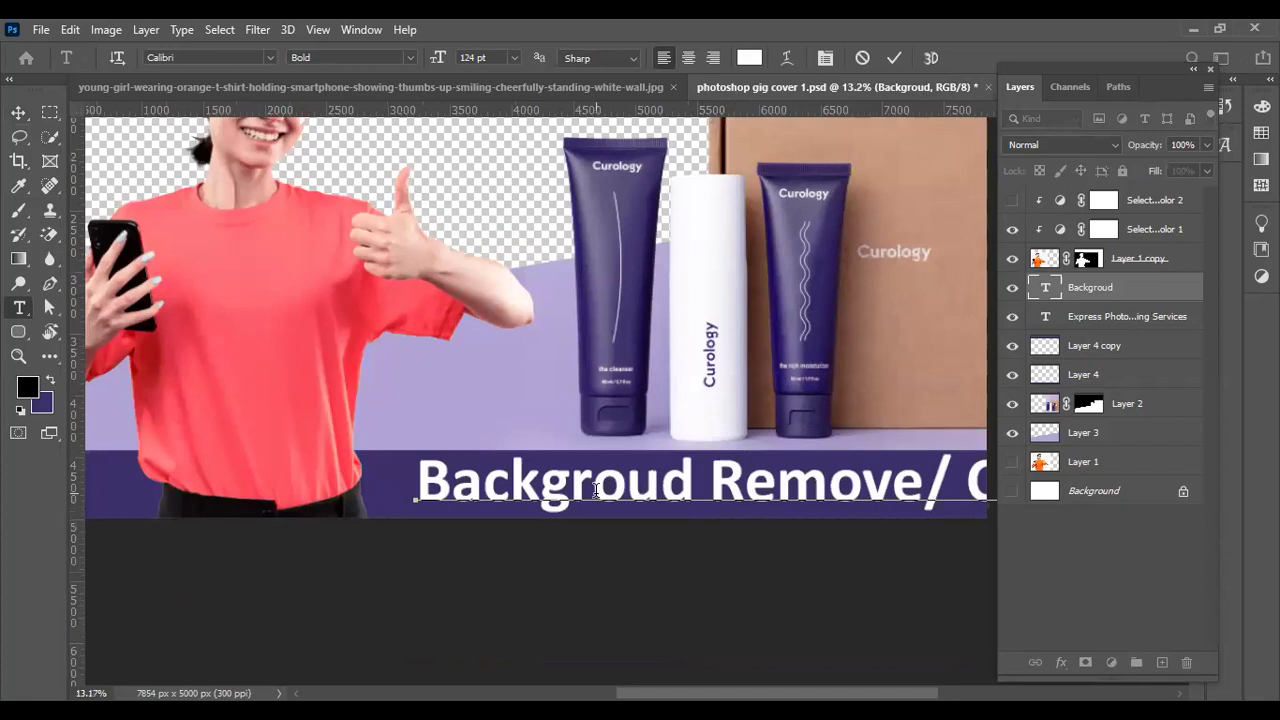
{"action": "key", "text": "ctrl+Return"}
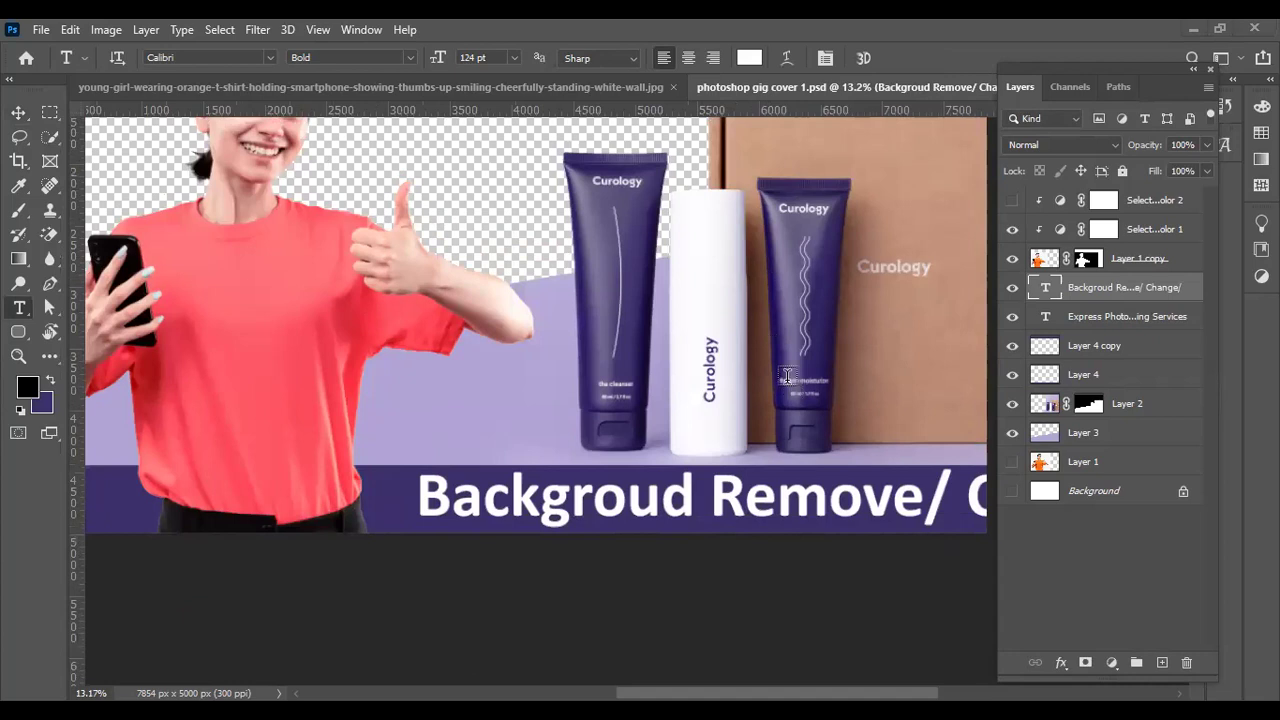
{"action": "key", "text": "z"}
{"action": "left_click_drag", "start_coordinate": [730, 372], "coordinate": [688, 372]}
- Shrink the bottom text to 83 pt and nudge the woman slightly left
{"action": "key", "text": "ctrl+0"}
{"action": "key", "text": "v"}
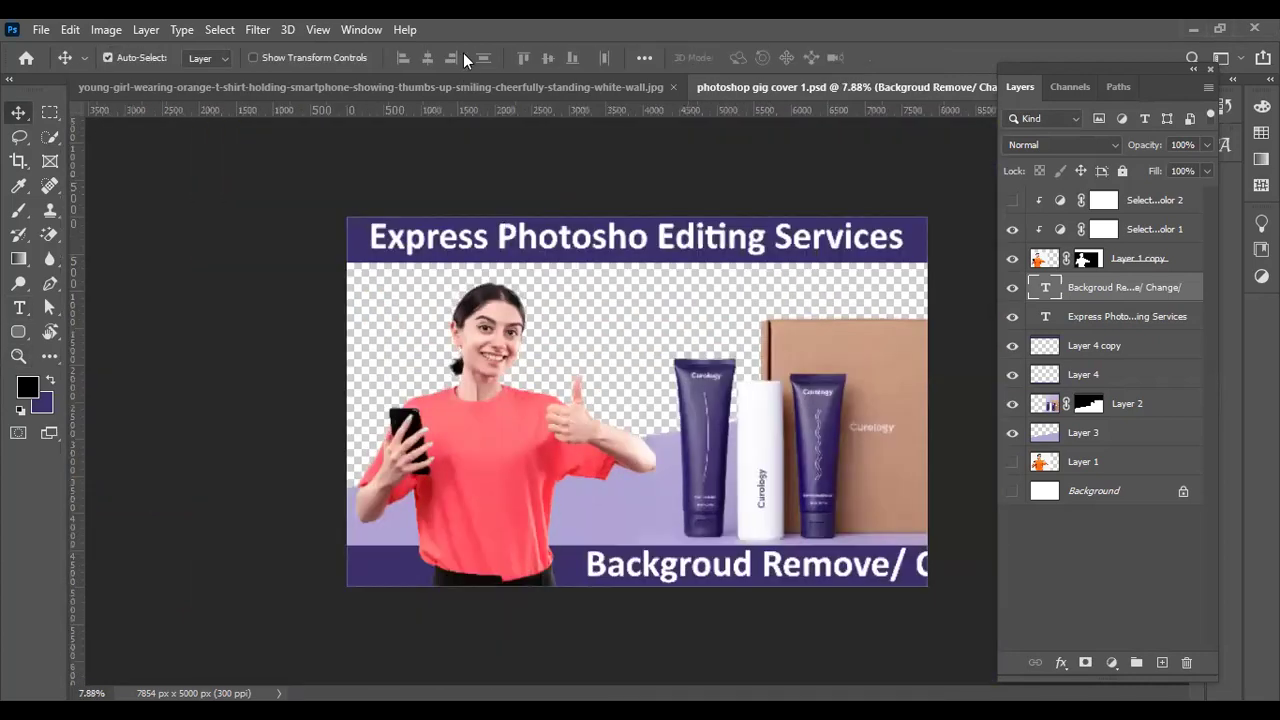
{"action": "key", "text": "t"}
{"action": "left_click_drag", "start_coordinate": [431, 56], "coordinate": [425, 60]}
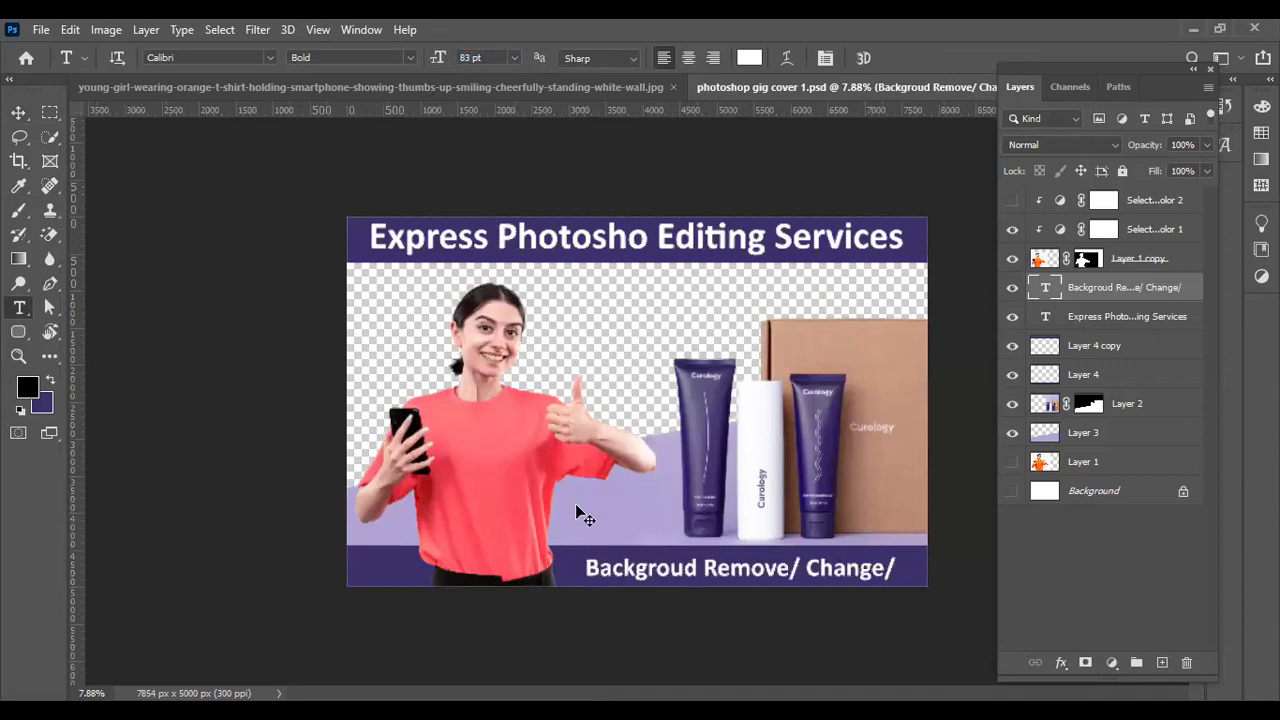
{"action": "key", "text": "v"}
{"action": "left_click", "coordinate": [517, 442]}
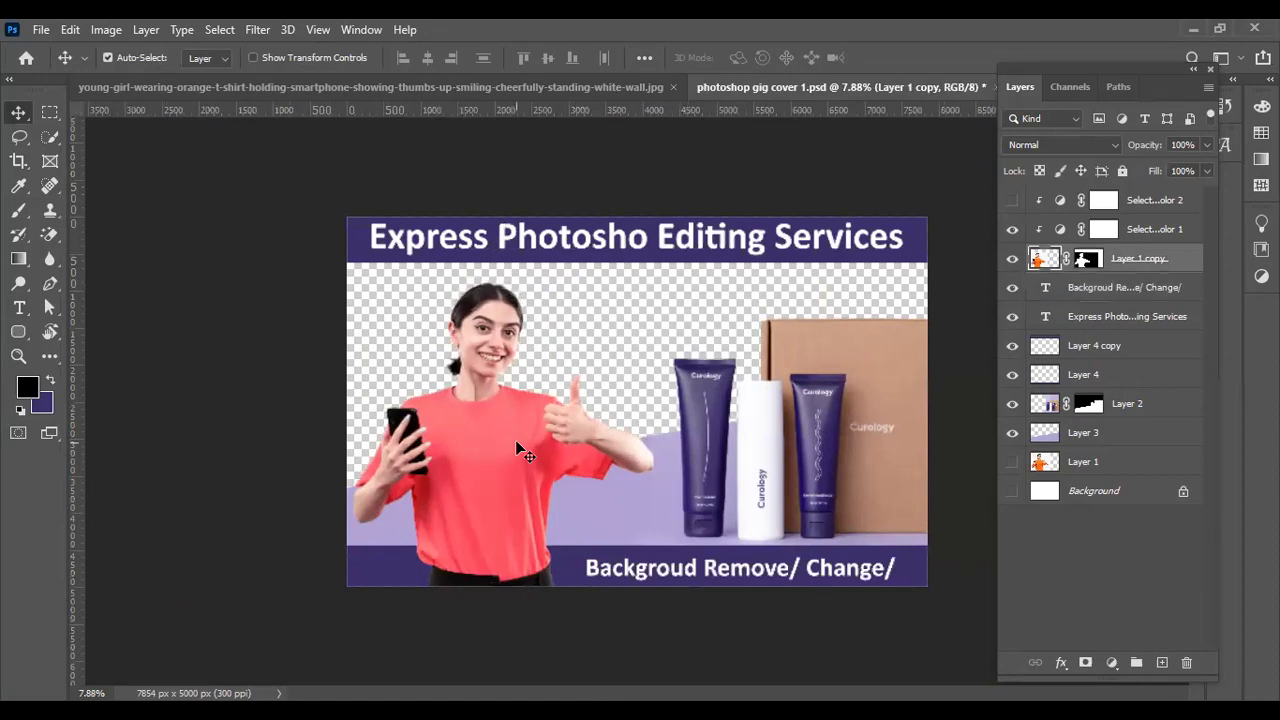
{"action": "key", "text": "shift+Left"}
{"action": "key", "text": "shift+Left"}
{"action": "key", "text": "shift+Left"}
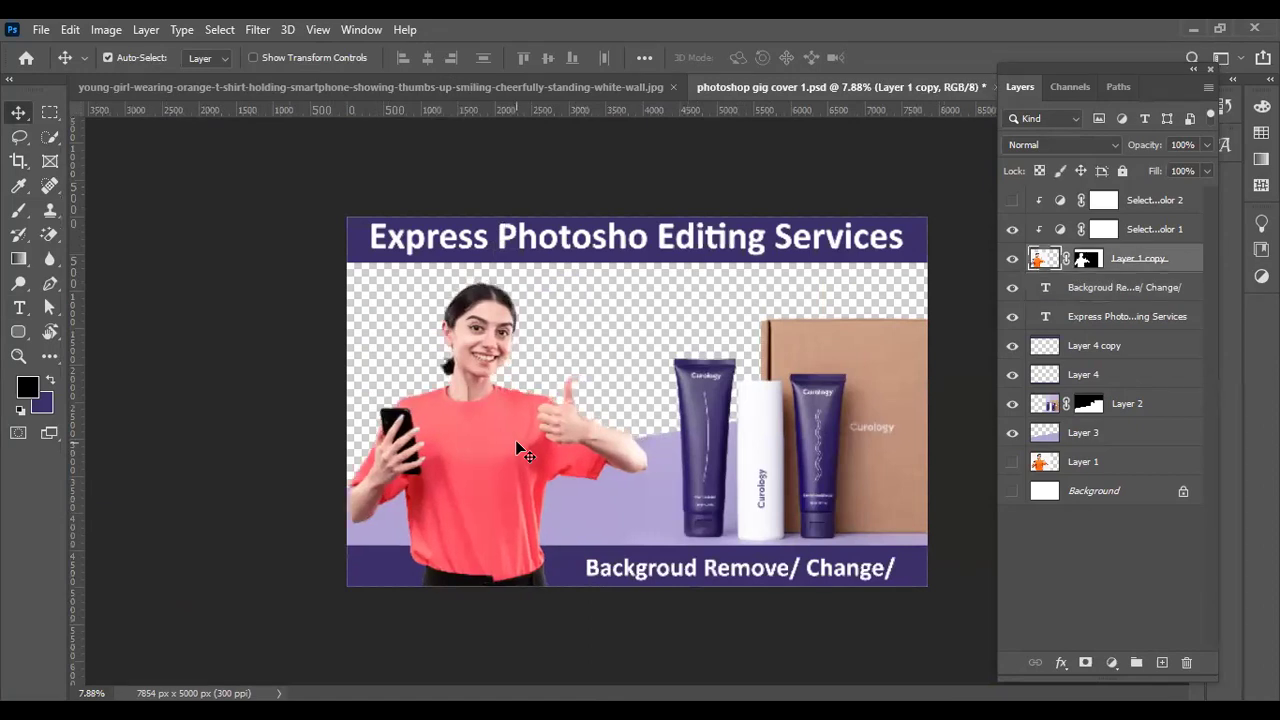
- Edit the bottom text to 'Backgroud Remove / Change', removing the trailing slash
{"action": "scroll", "coordinate": [705, 507], "scroll_direction": "up", "scroll_amount": 1}
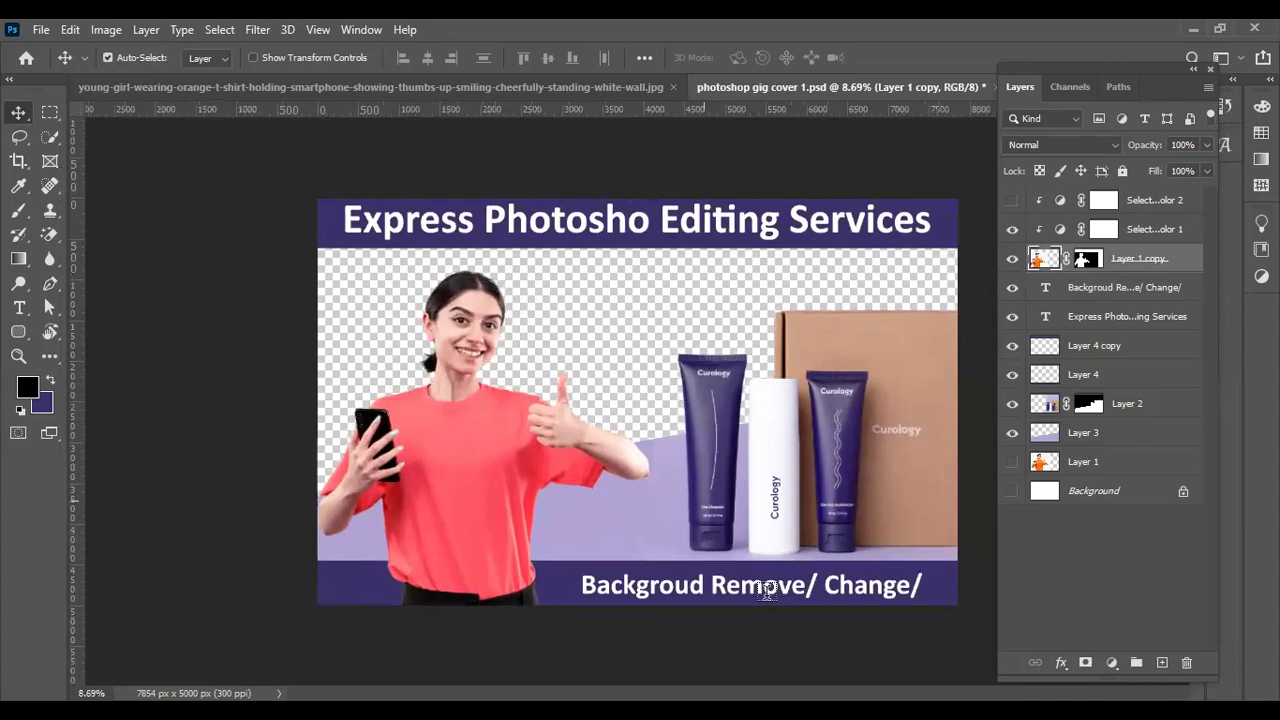
{"action": "key", "text": "t"}
{"action": "left_click", "coordinate": [804, 586]}
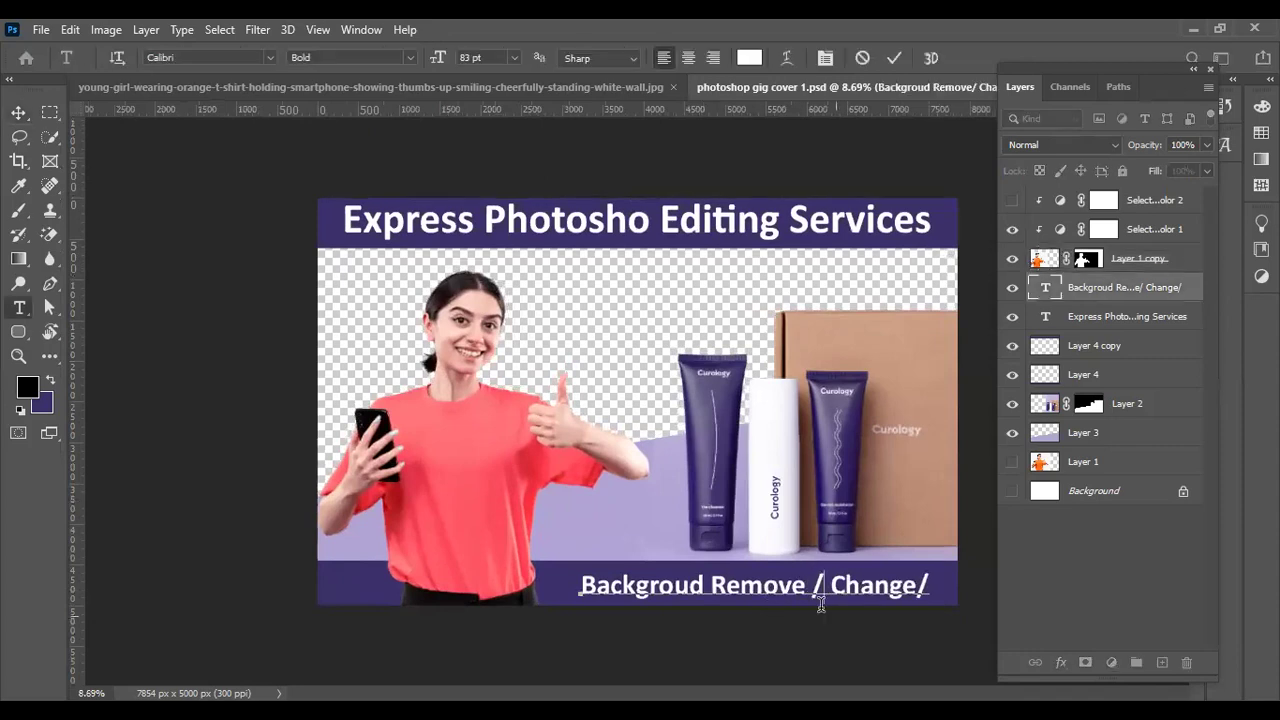
{"action": "key", "text": "Right"}
{"action": "key", "text": "Right"}
{"action": "key", "text": "Right"}
{"action": "key", "text": "BackSpace"}
{"action": "key", "text": "ctrl+Return"}
{"action": "key", "text": "v"}
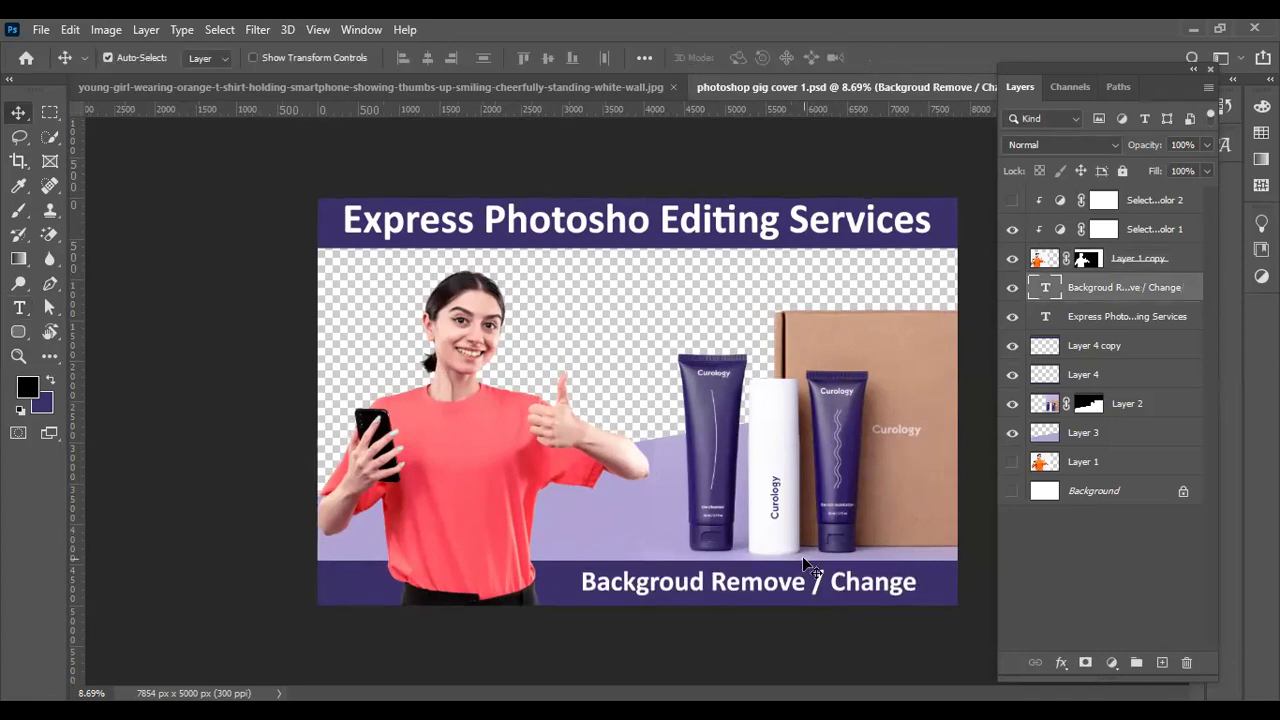
{"action": "key", "text": "z"}
{"action": "left_click", "coordinate": [618, 256]}
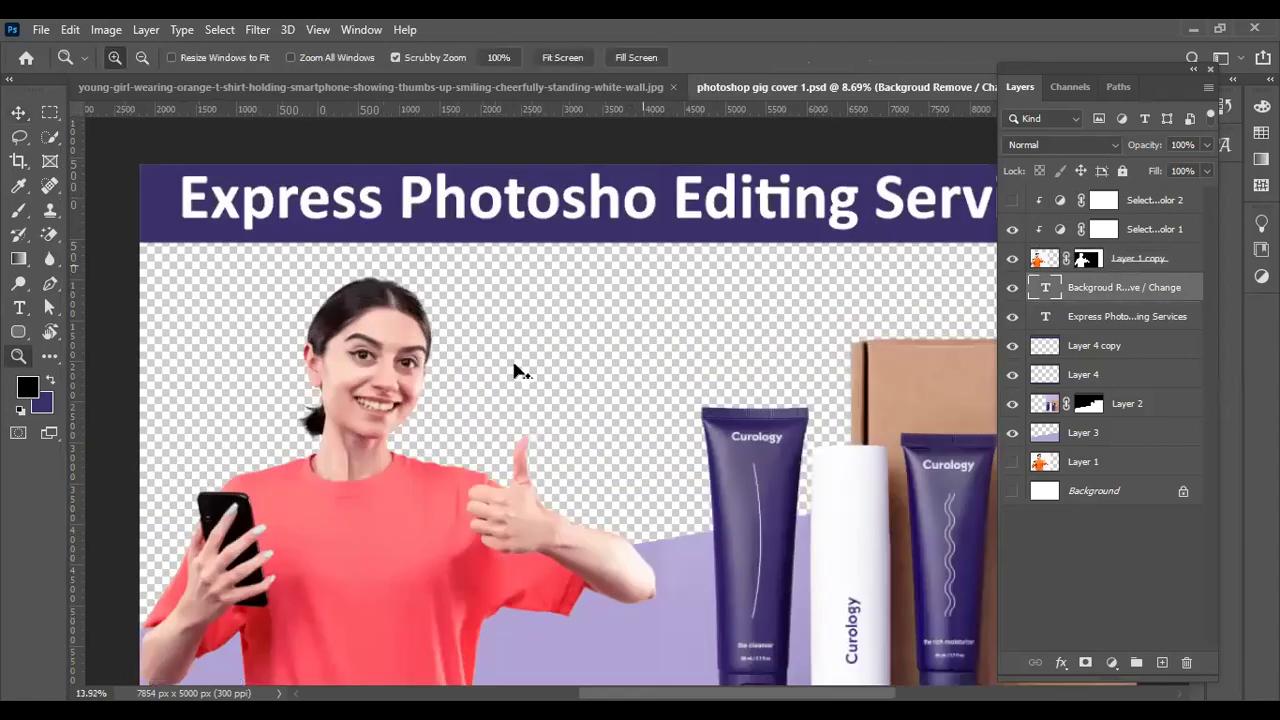
- Draw a purple-filled circle on a new layer between the woman's head and the products
{"action": "left_click_drag", "start_coordinate": [651, 337], "coordinate": [600, 337]}
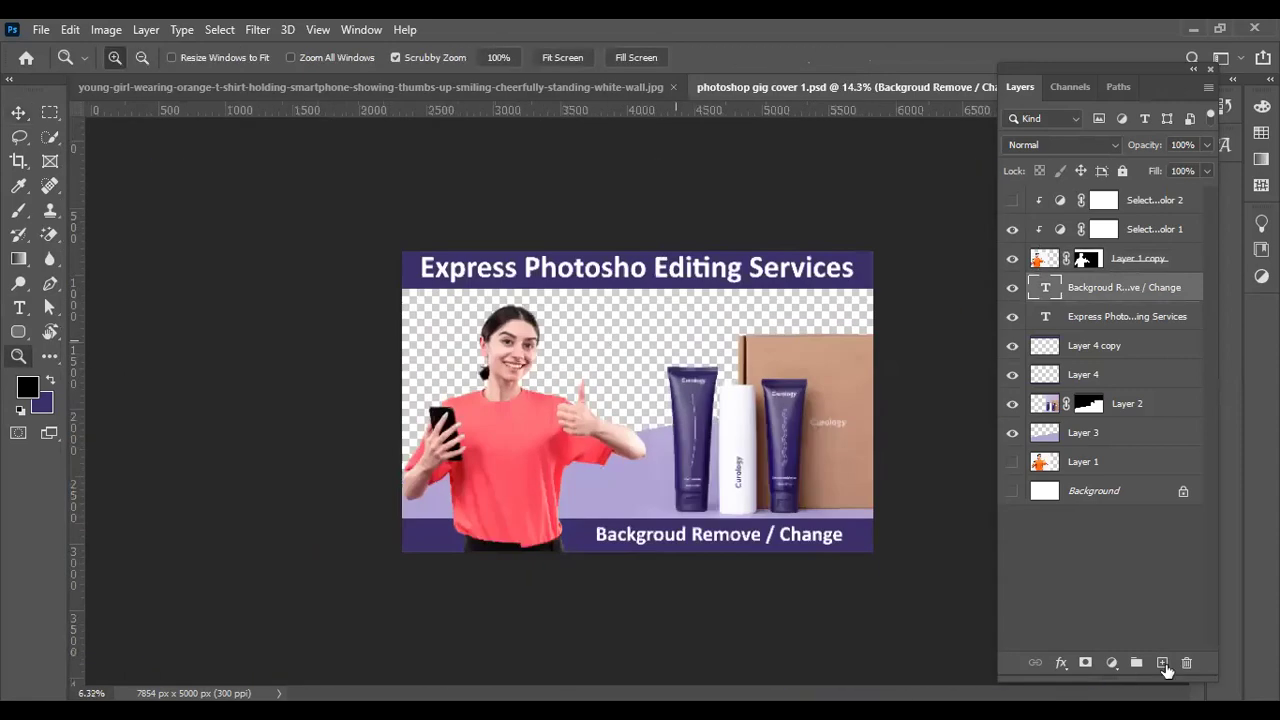
{"action": "key", "text": "v"}
{"action": "left_click", "coordinate": [1163, 663]}
{"action": "left_click", "coordinate": [49, 112]}
{"action": "right_click", "coordinate": [49, 112]}
{"action": "left_click", "coordinate": [150, 130]}
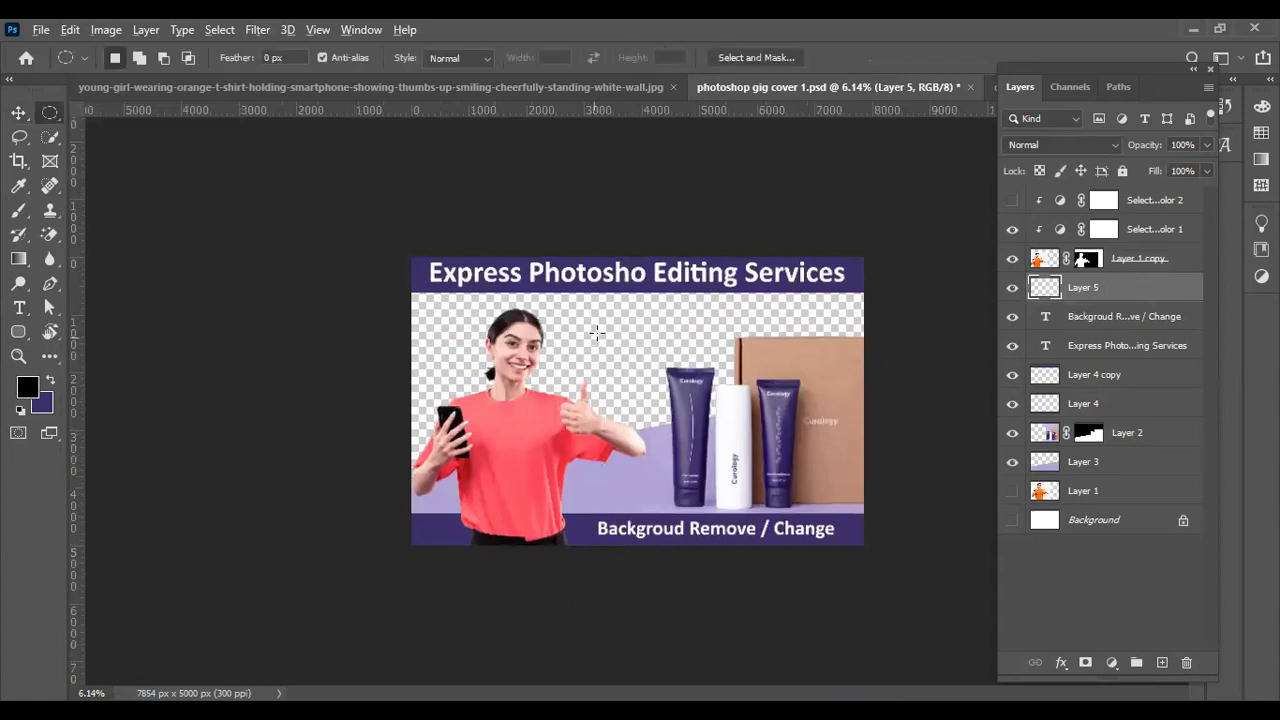
{"action": "mouse_move", "coordinate": [598, 326]}
{"action": "left_mouse_down"}
{"action": "mouse_move", "coordinate": [654, 358]}
{"action": "mouse_move", "coordinate": [632, 331]}
{"action": "left_mouse_up"}
{"action": "key", "text": "ctrl+BackSpace"}
{"action": "key", "text": "ctrl+d"}
{"action": "key", "text": "z"}
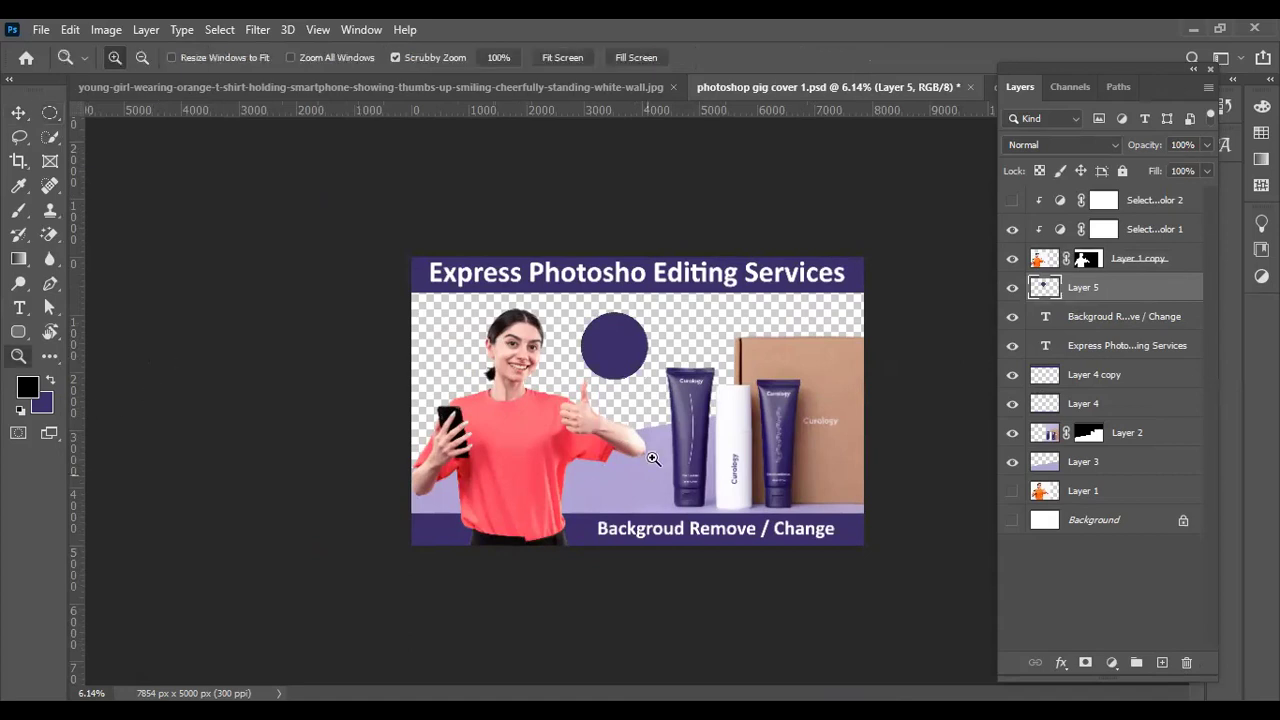
{"action": "left_click_drag", "start_coordinate": [641, 319], "coordinate": [700, 358]}
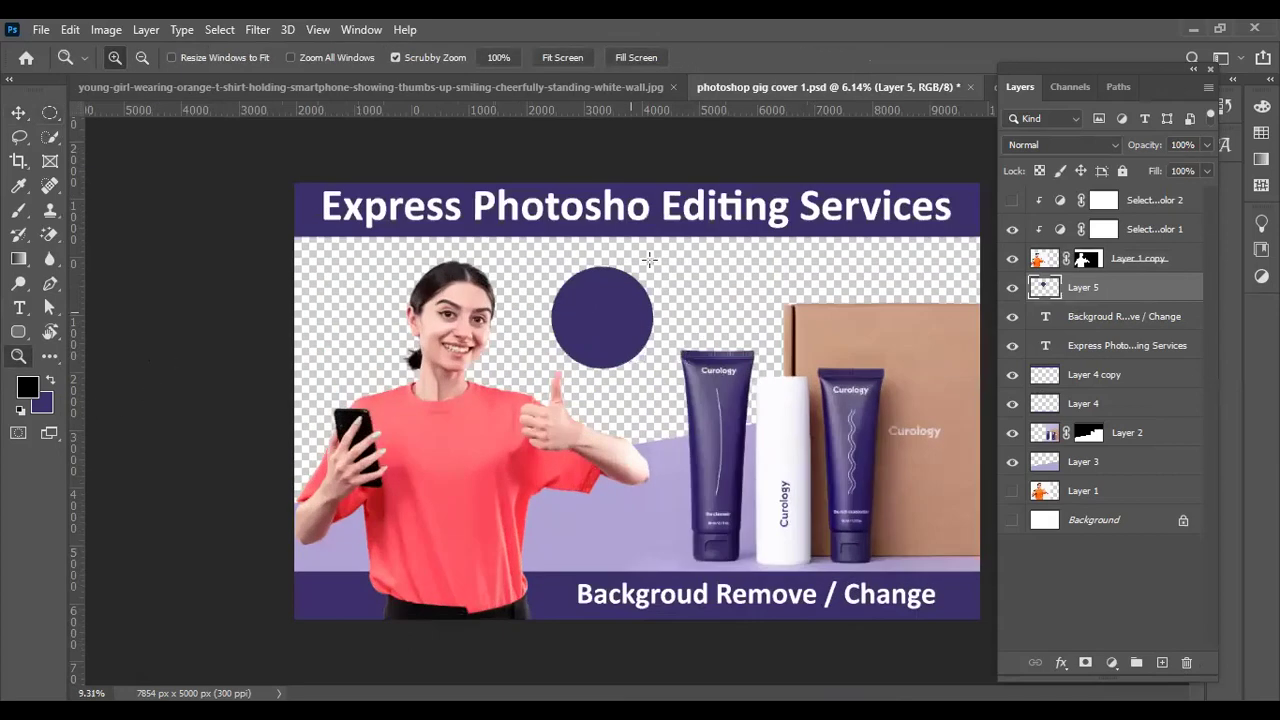
{"action": "key", "text": "v"}
{"action": "scroll", "coordinate": [637, 242], "scroll_direction": "up", "scroll_amount": 3}
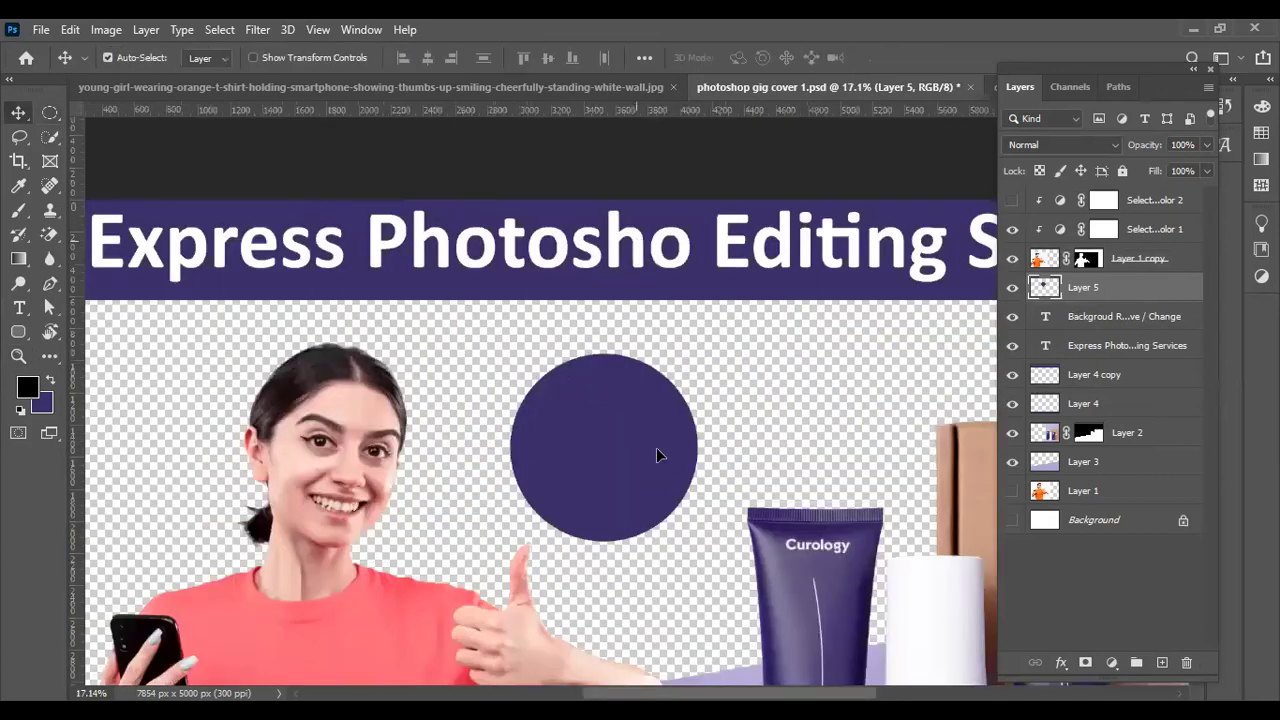
- Copy the heading onto the circle, change it to 'Just in', and bring it to the top
{"action": "left_click_drag", "start_coordinate": [635, 237], "coordinate": [657, 449]}
{"action": "key", "text": "t"}
{"action": "left_click", "coordinate": [481, 451]}
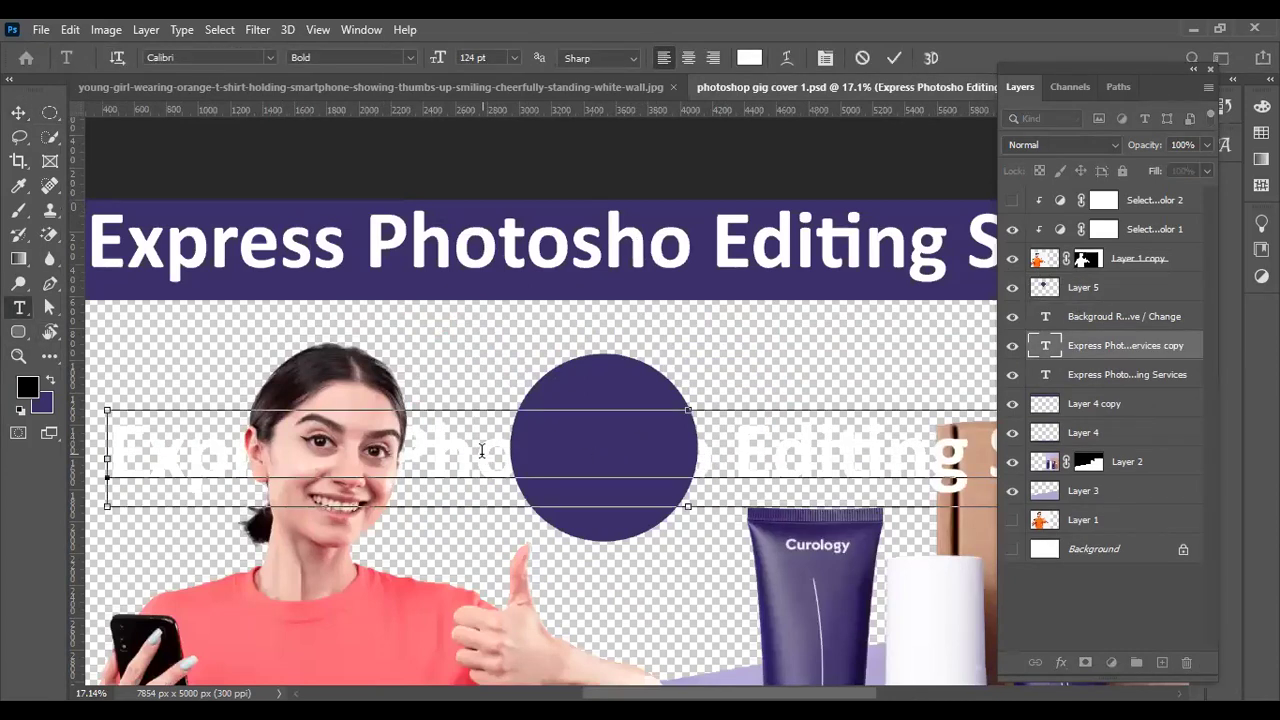
{"action": "type", "text": "Just"}
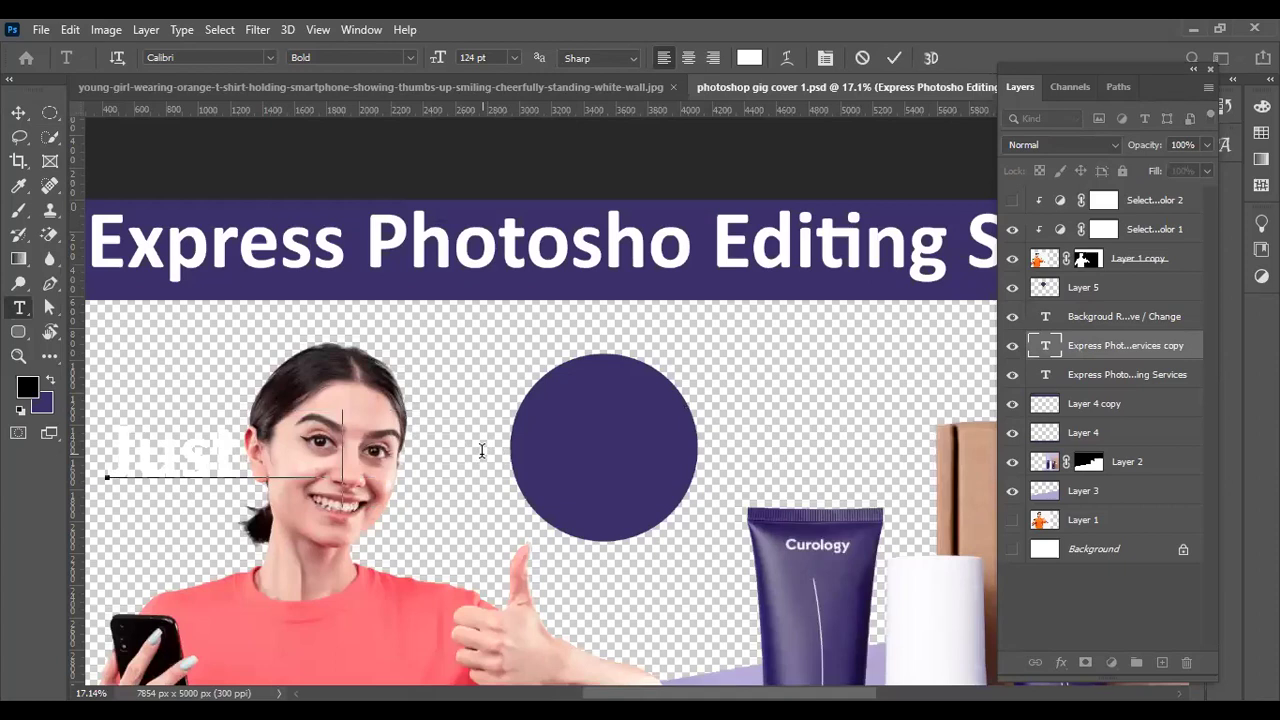
{"action": "key", "text": "ctrl+Return"}
{"action": "key", "text": "v"}
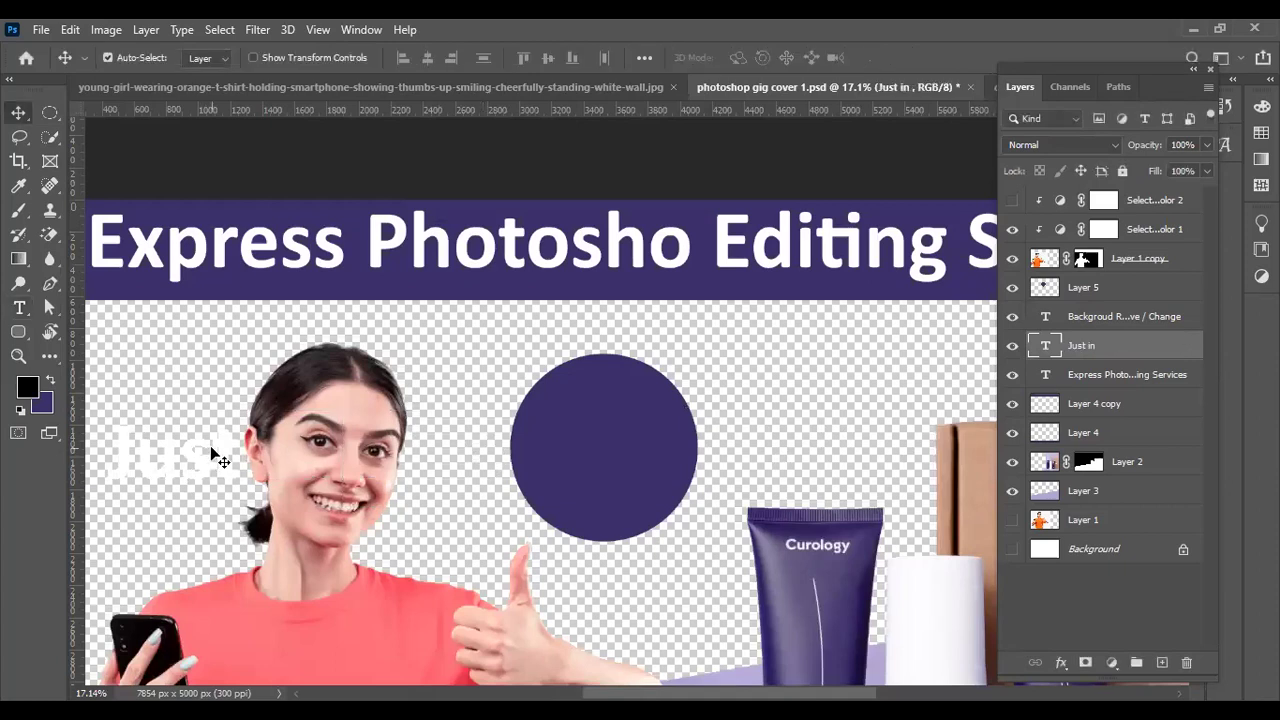
{"action": "left_click_drag", "start_coordinate": [222, 452], "coordinate": [613, 447]}
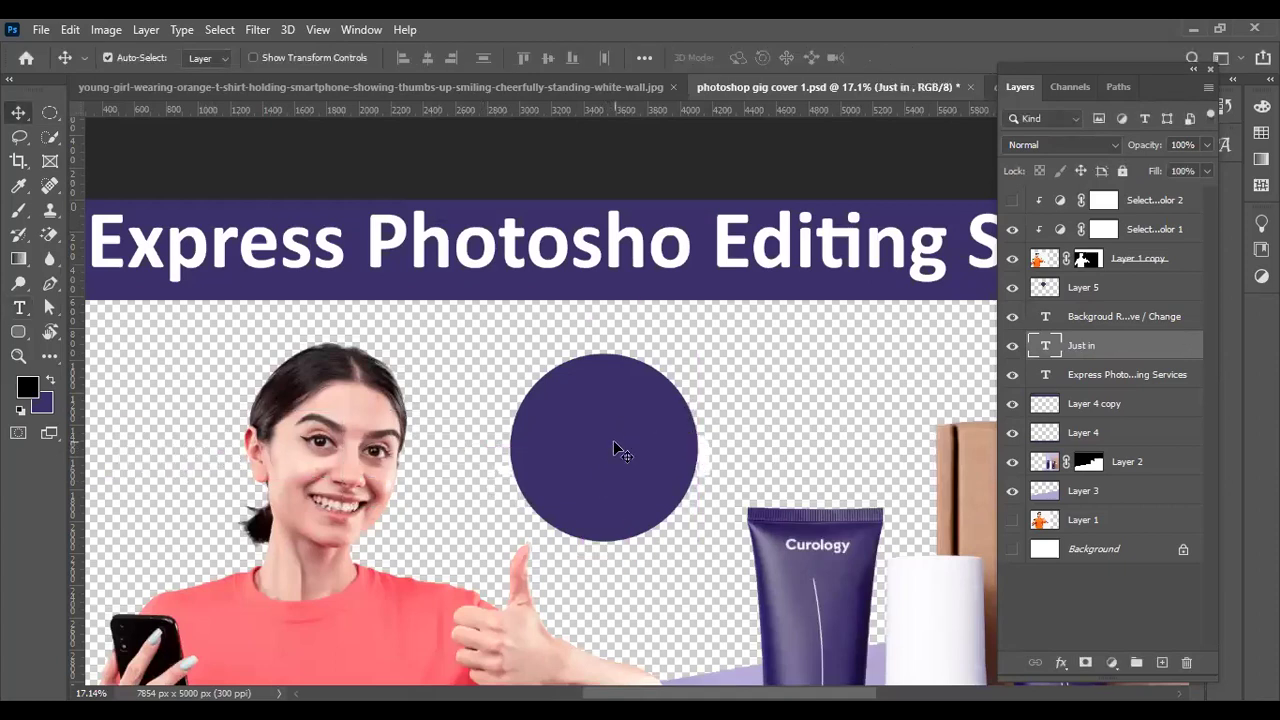
{"action": "key", "text": "ctrl+bracketright"}
{"action": "key", "text": "ctrl+bracketright"}
{"action": "key", "text": "ctrl+bracketright"}
{"action": "key", "text": "ctrl+bracketright"}
{"action": "key", "text": "ctrl+bracketright"}
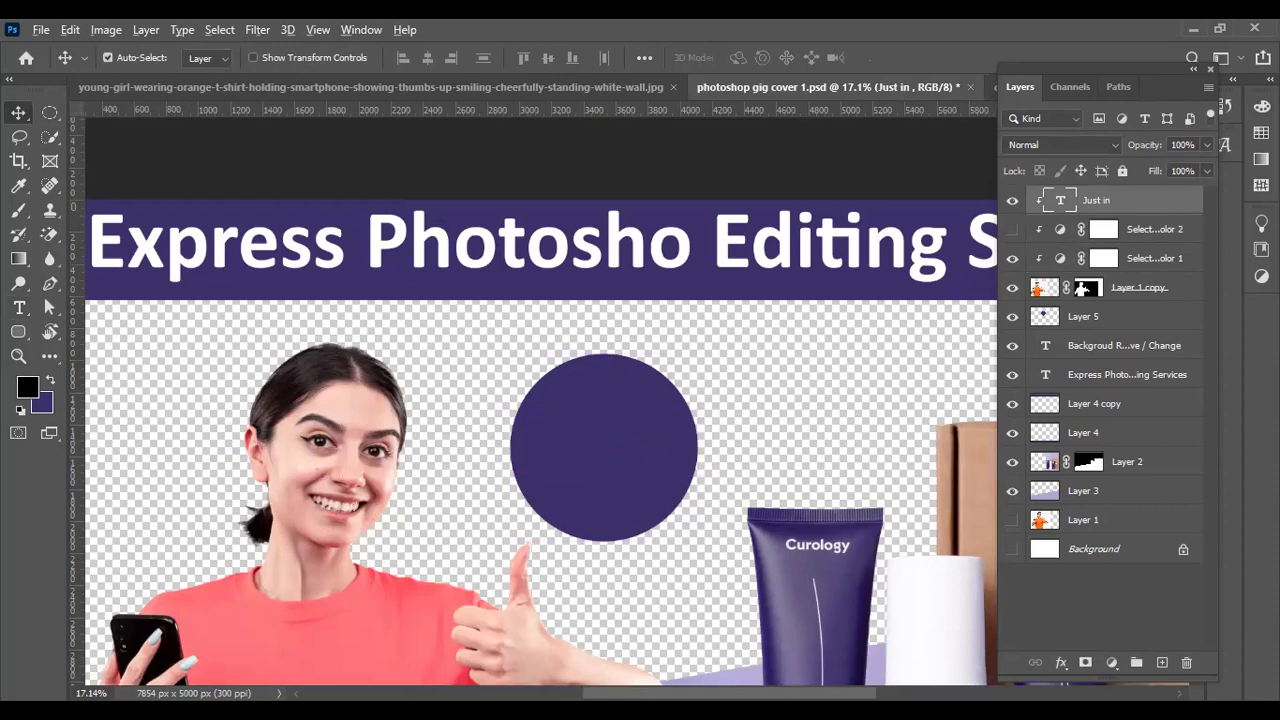
- Shrink 'Just in' to 68 pt and centre it near the top of the circle
{"action": "left_click", "coordinate": [1176, 214], "text": "alt"}
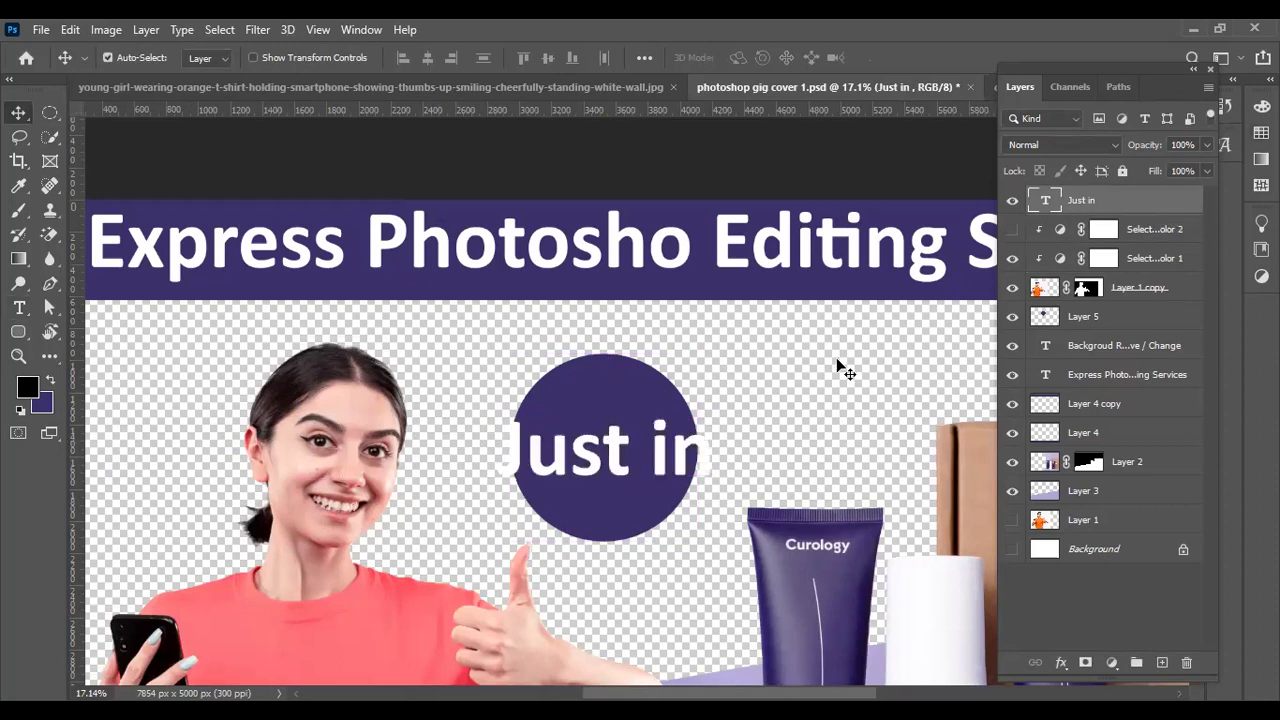
{"action": "key", "text": "t"}
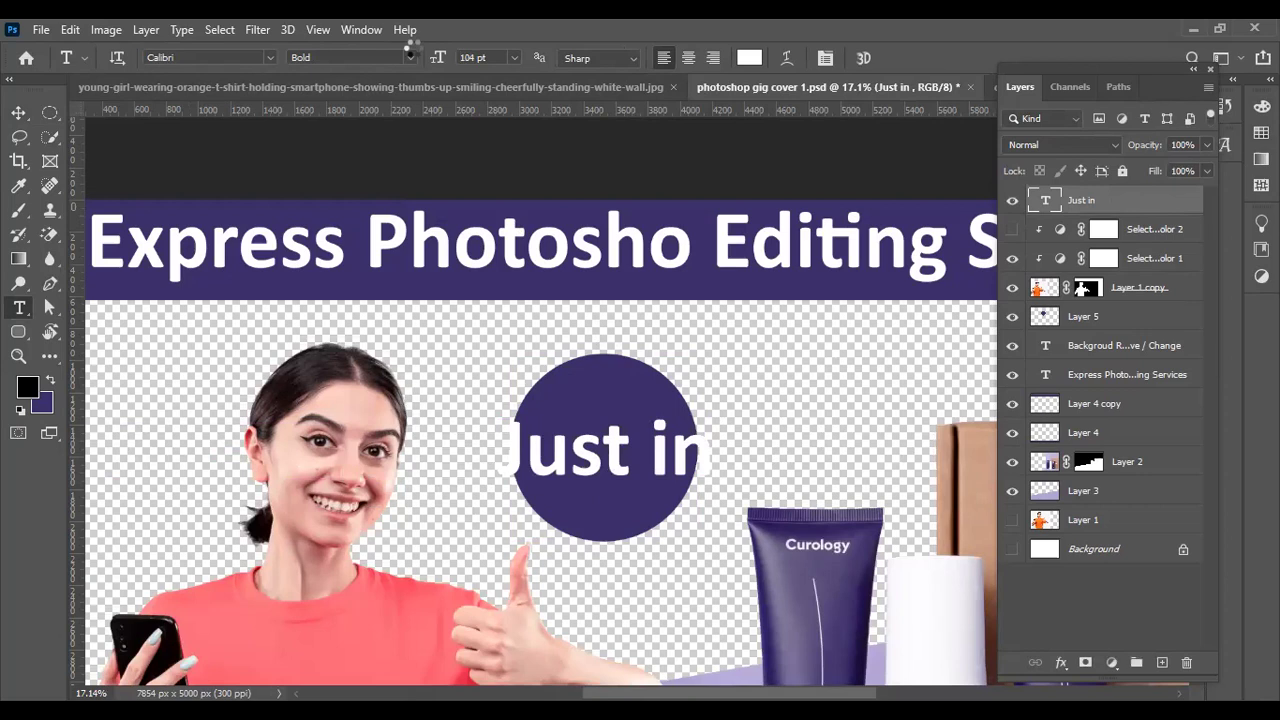
{"action": "left_click_drag", "start_coordinate": [428, 60], "coordinate": [389, 52]}
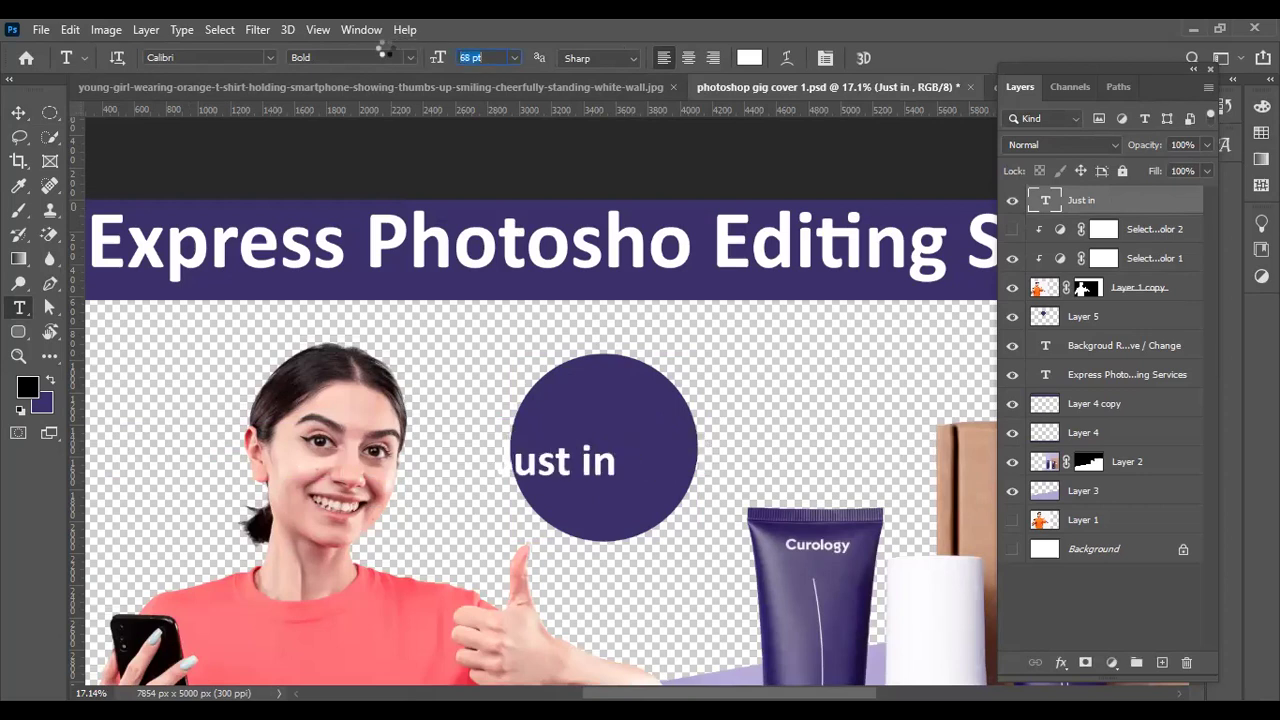
{"action": "key", "text": "v"}
{"action": "left_click_drag", "start_coordinate": [607, 462], "coordinate": [650, 414]}
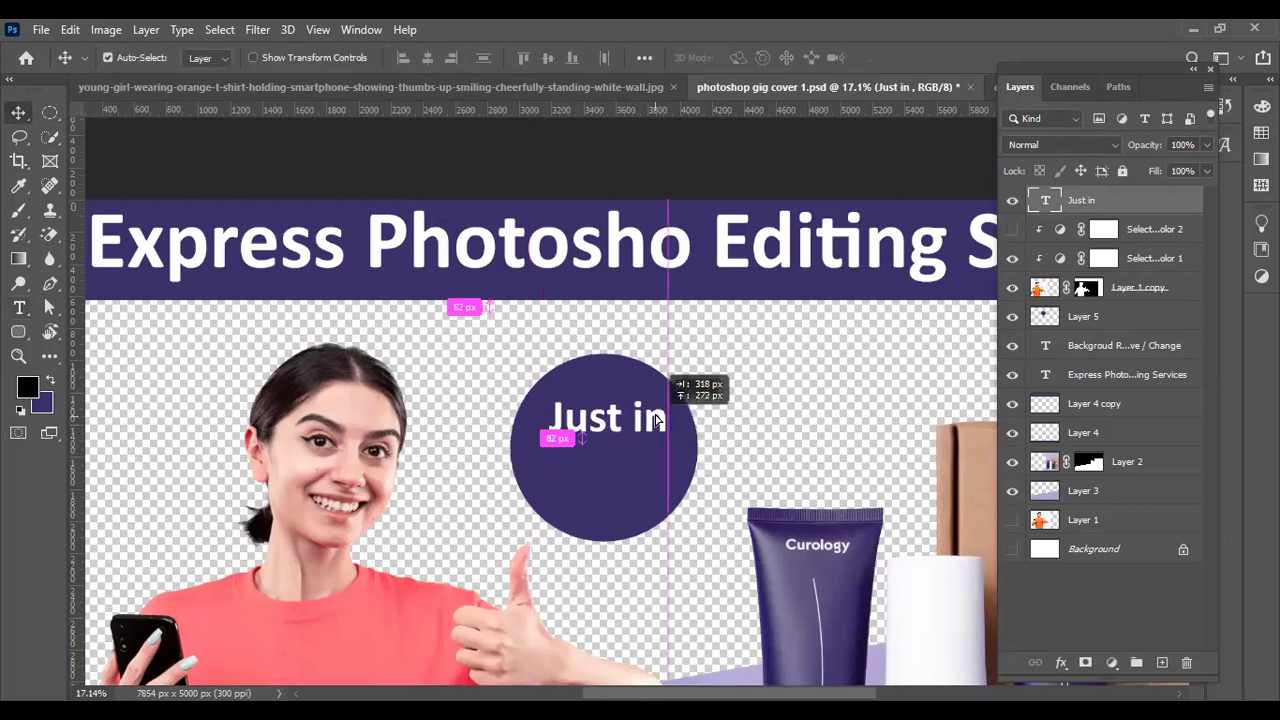
{"action": "key", "text": "z"}
{"action": "left_click_drag", "start_coordinate": [668, 458], "coordinate": [575, 450]}
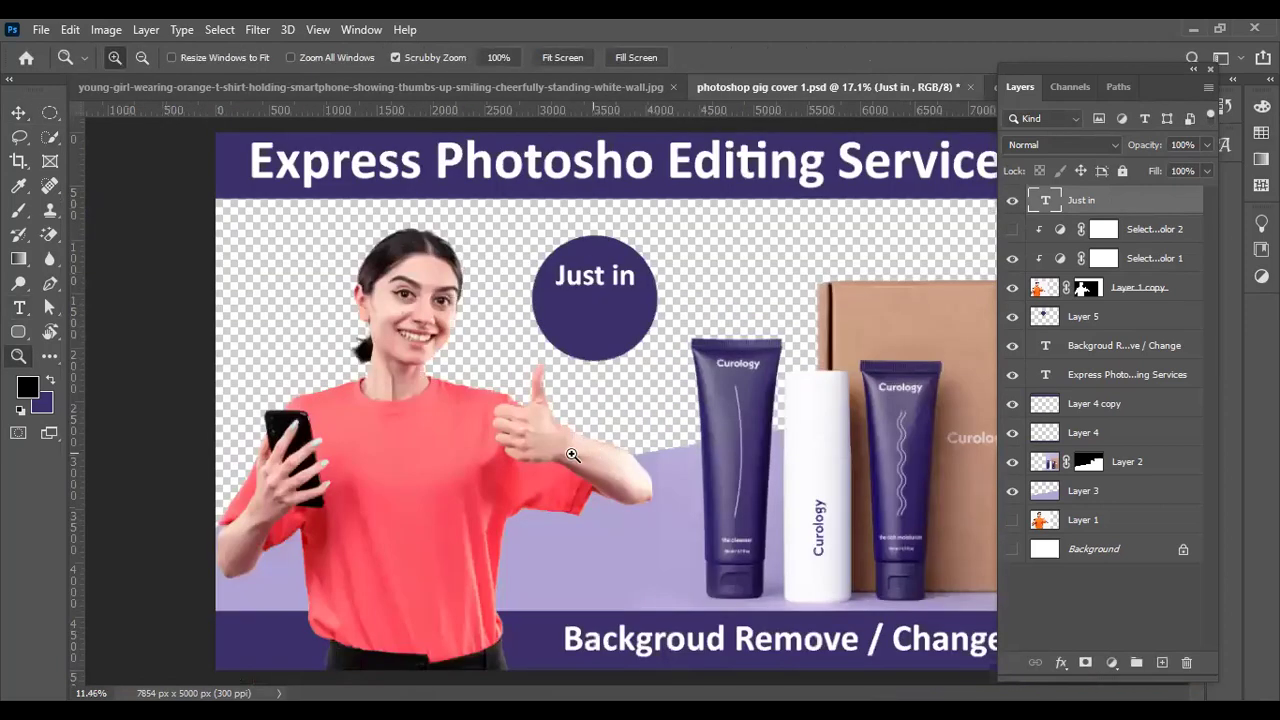
{"action": "left_click", "coordinate": [620, 360], "text": "alt"}
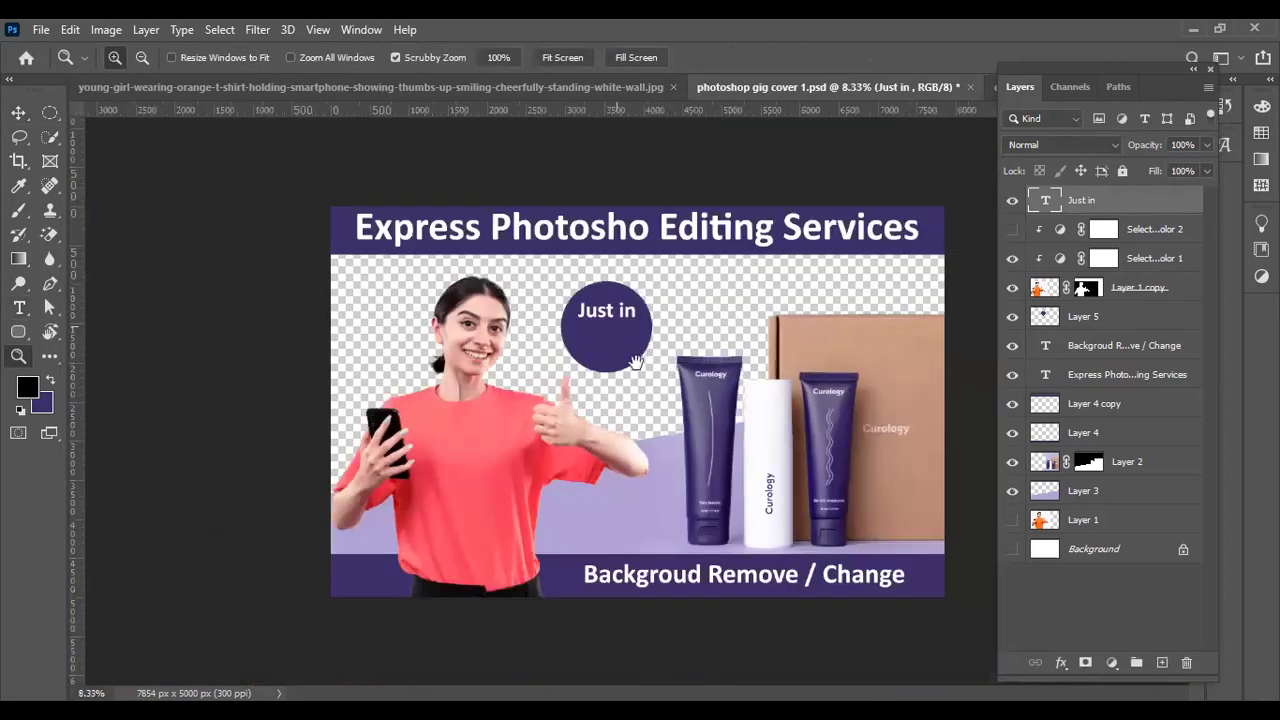
- Duplicate 'Just in' below itself and change the copy's text to '$5'
{"action": "key", "text": "v"}
{"action": "scroll", "coordinate": [636, 368], "scroll_direction": "up", "scroll_amount": 3}
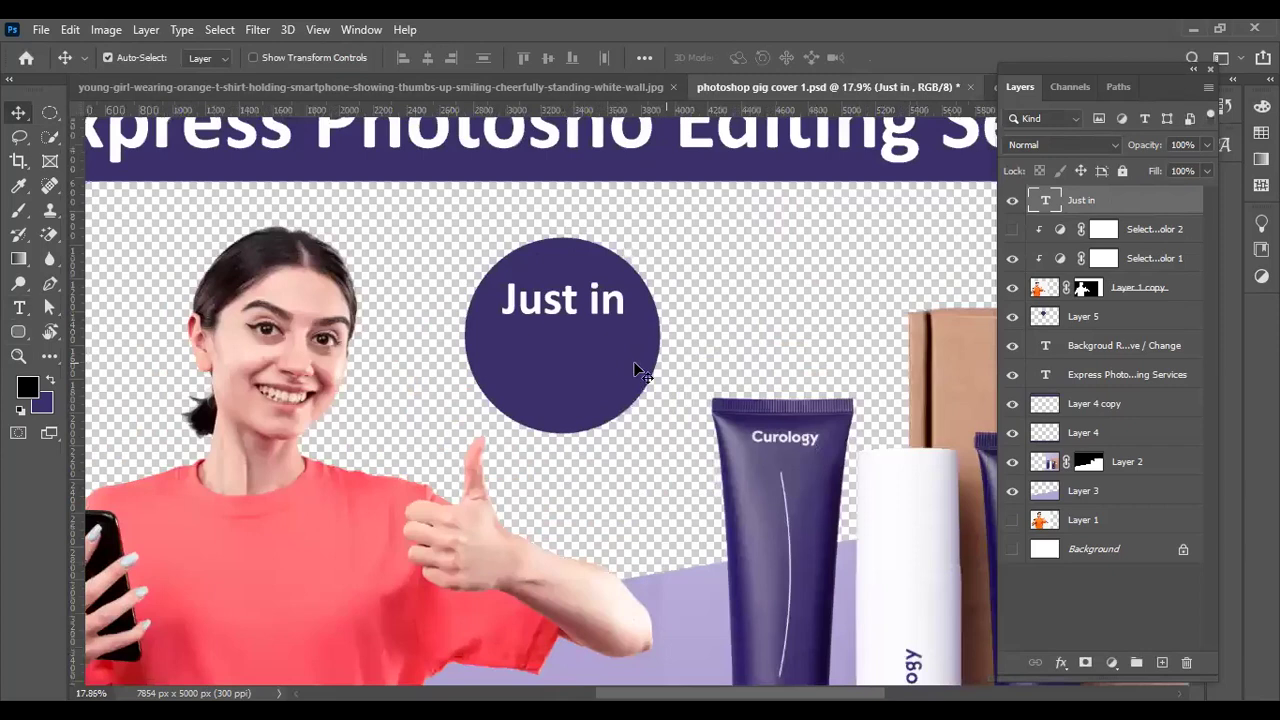
{"action": "left_click_drag", "start_coordinate": [562, 296], "coordinate": [560, 350]}
{"action": "key", "text": "t"}
{"action": "left_click", "coordinate": [558, 345]}
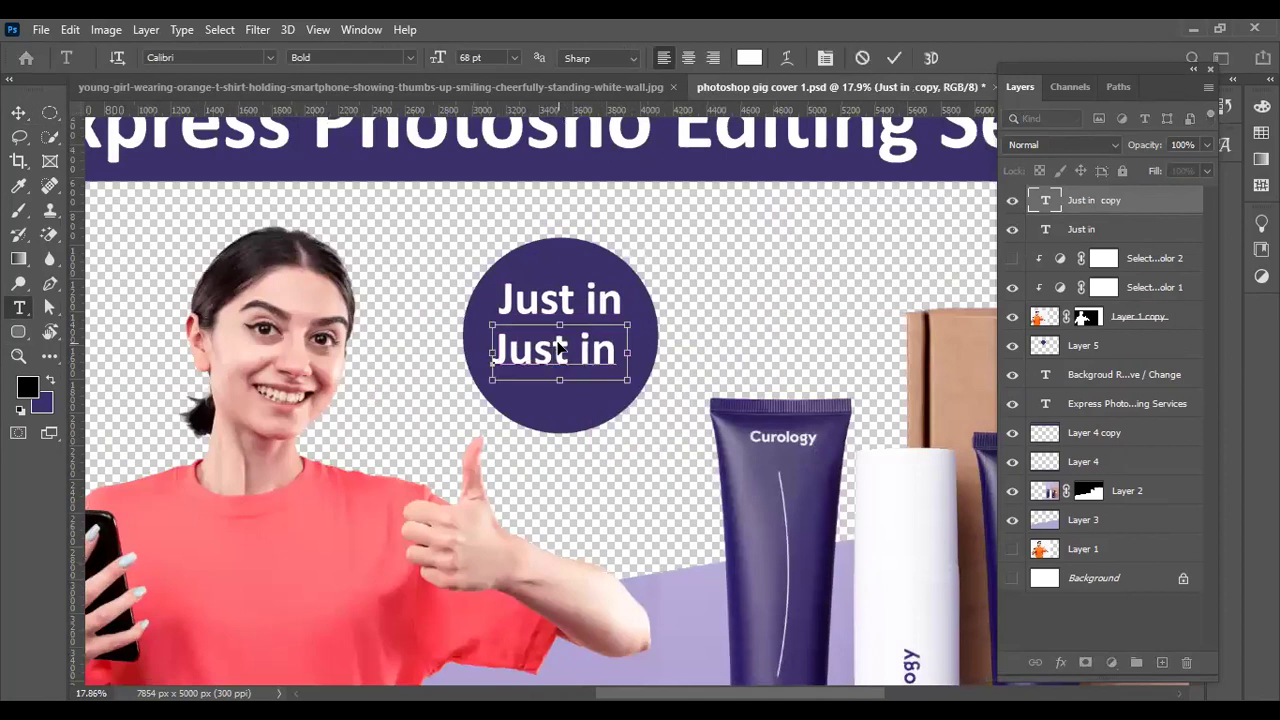
{"action": "key", "text": "ctrl+a"}
{"action": "type", "text": "$5"}
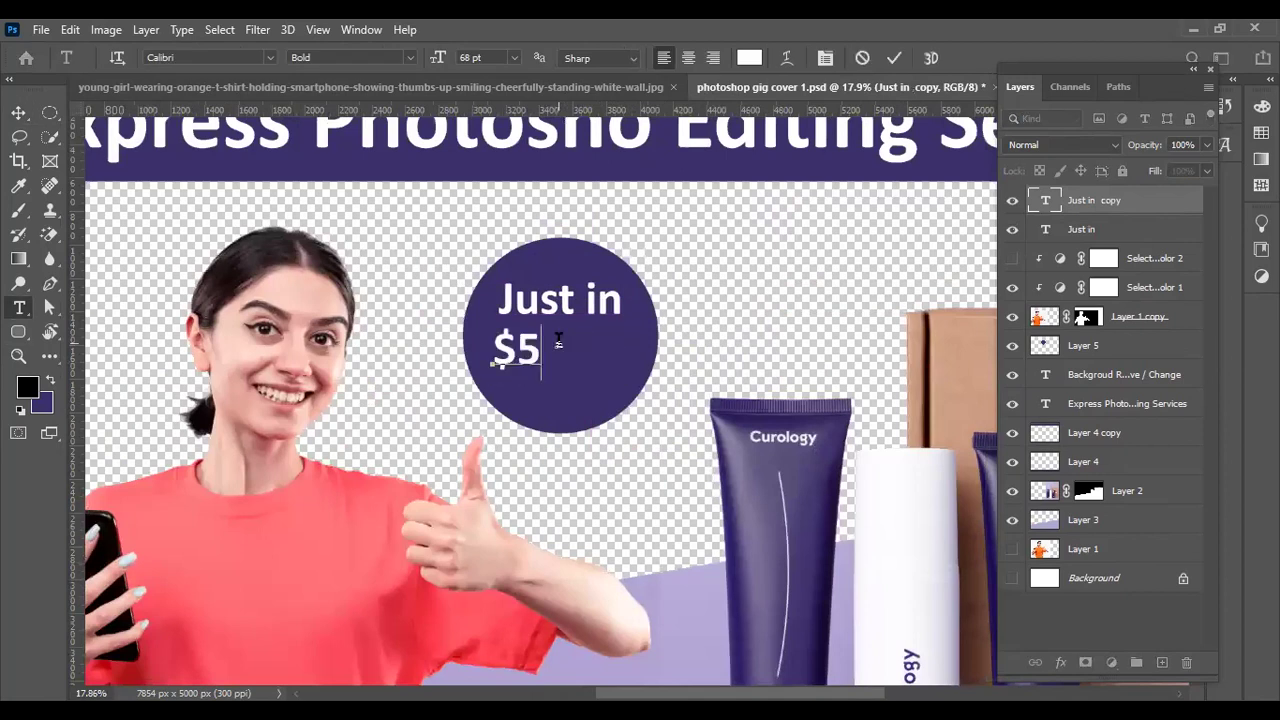
{"action": "key", "text": "ctrl+Return"}
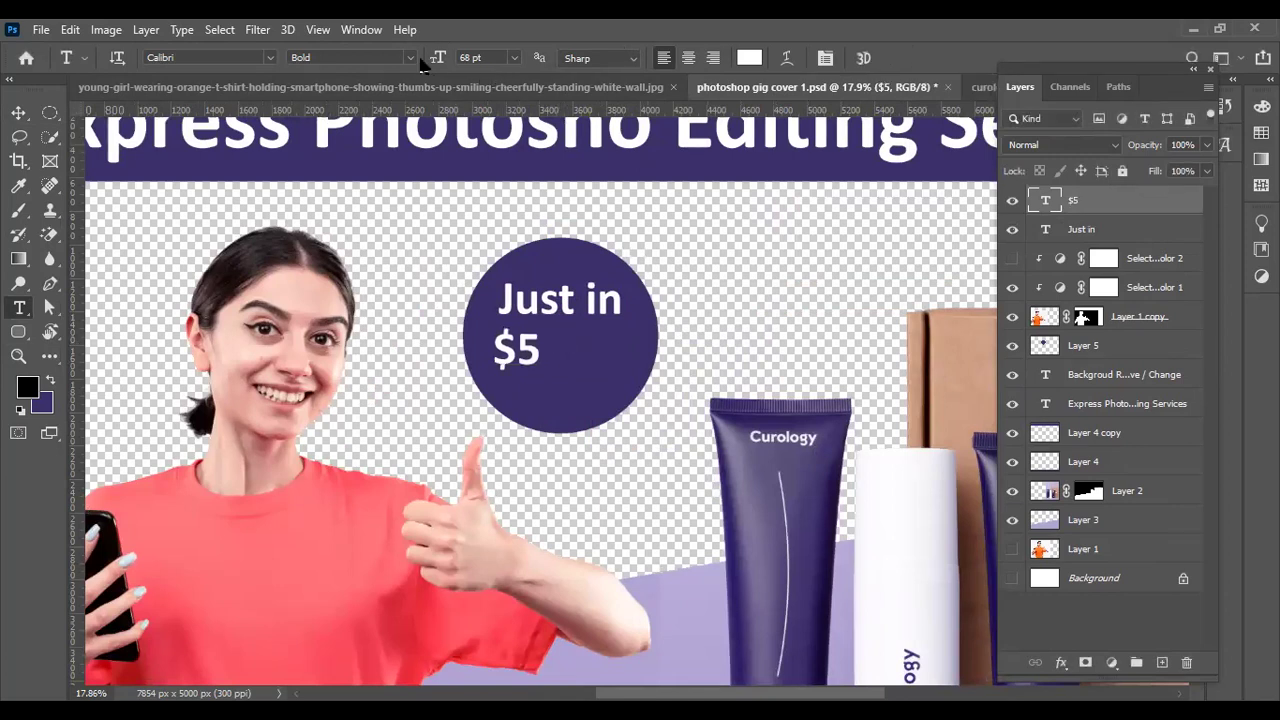
- Enlarge '$5' to 142 pt and place it in the circle's lower half
{"action": "left_click", "coordinate": [470, 57]}
{"action": "type", "text": "80"}
{"action": "key", "text": "Return"}
{"action": "left_click_drag", "start_coordinate": [465, 66], "coordinate": [507, 68]}
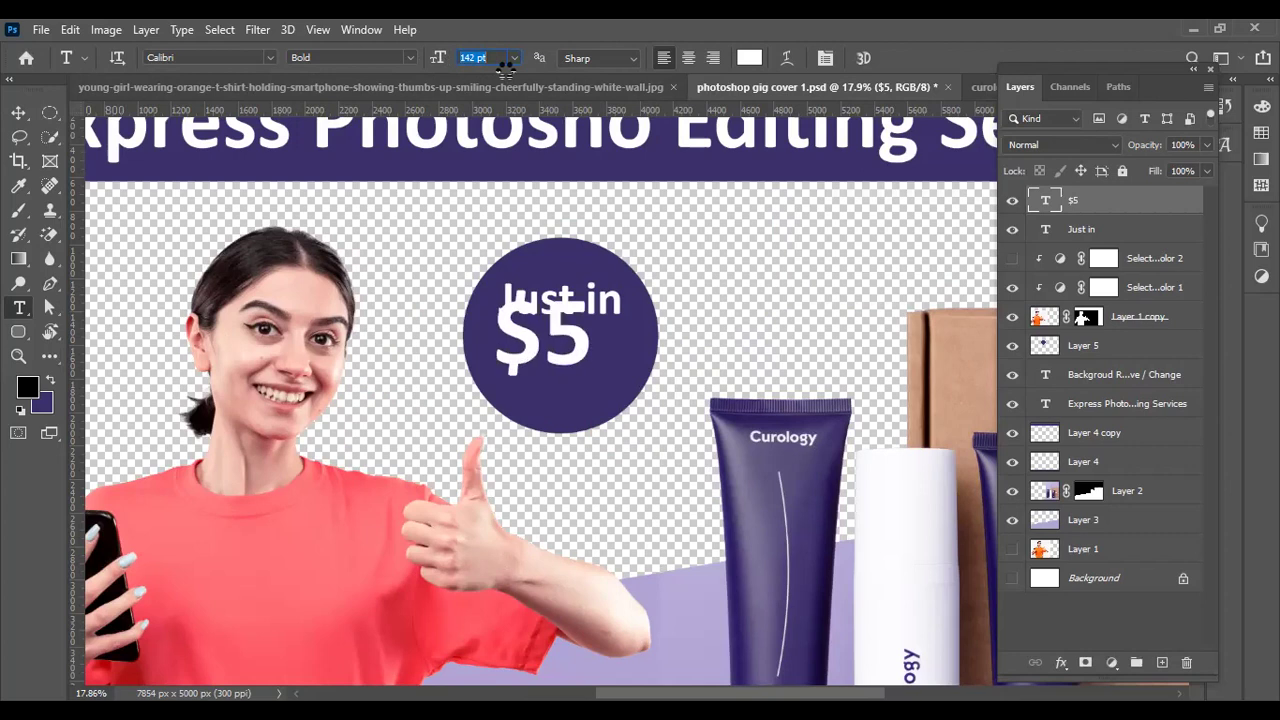
{"action": "key", "text": "v"}
{"action": "left_click_drag", "start_coordinate": [578, 345], "coordinate": [596, 366]}
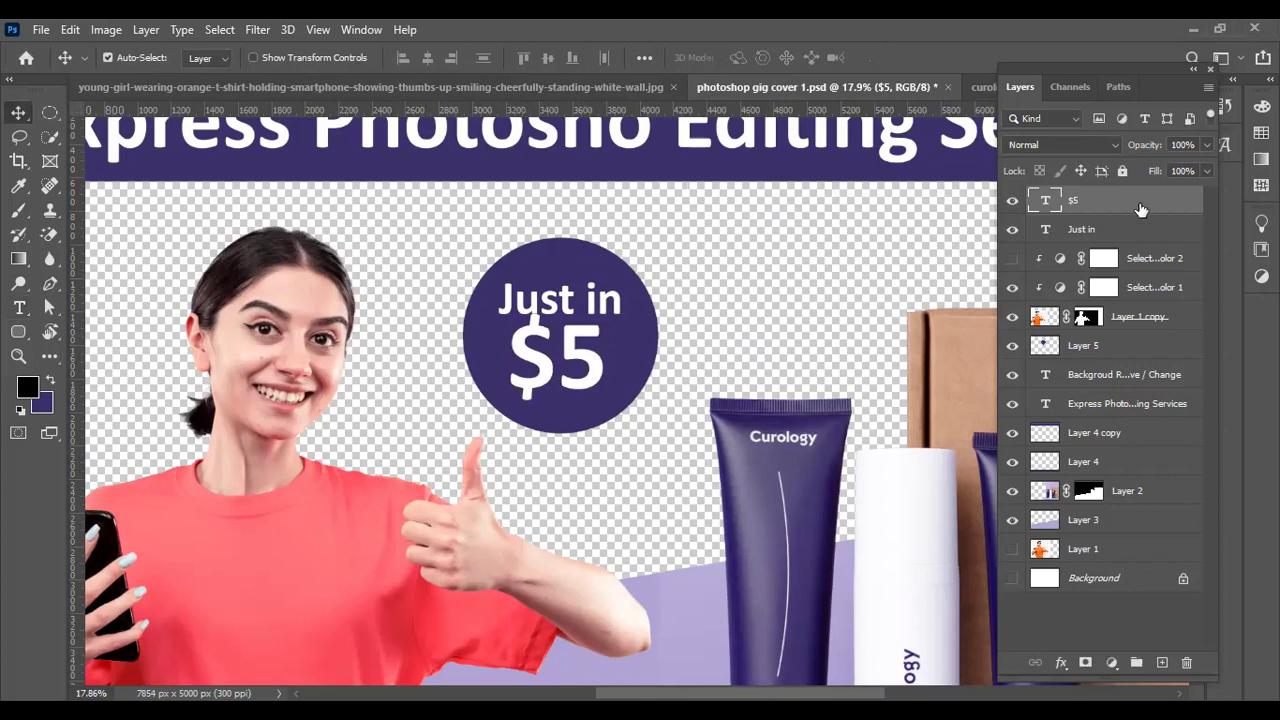
{"action": "key", "text": "Right"}
{"action": "key", "text": "Right"}
{"action": "key", "text": "Right"}
{"action": "key", "text": "Right"}
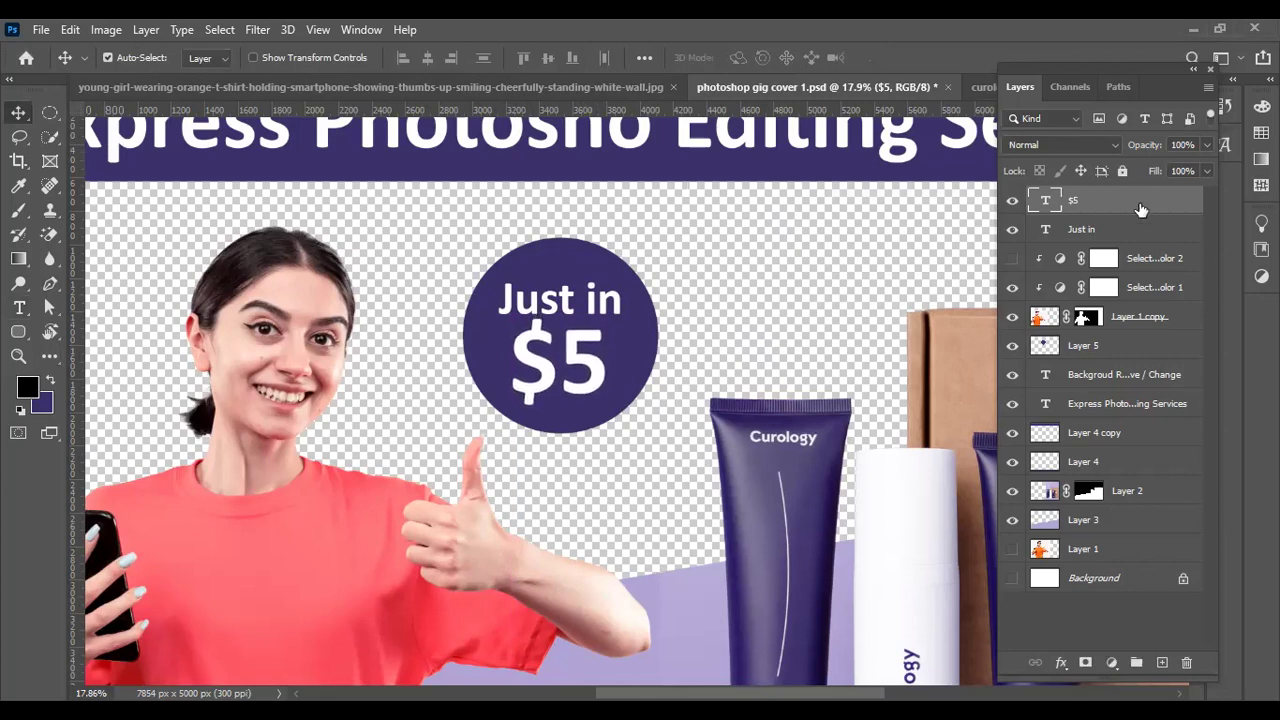
- Nudge 'Just in' up a few pixels and save the banner document
{"action": "left_click", "coordinate": [568, 300]}
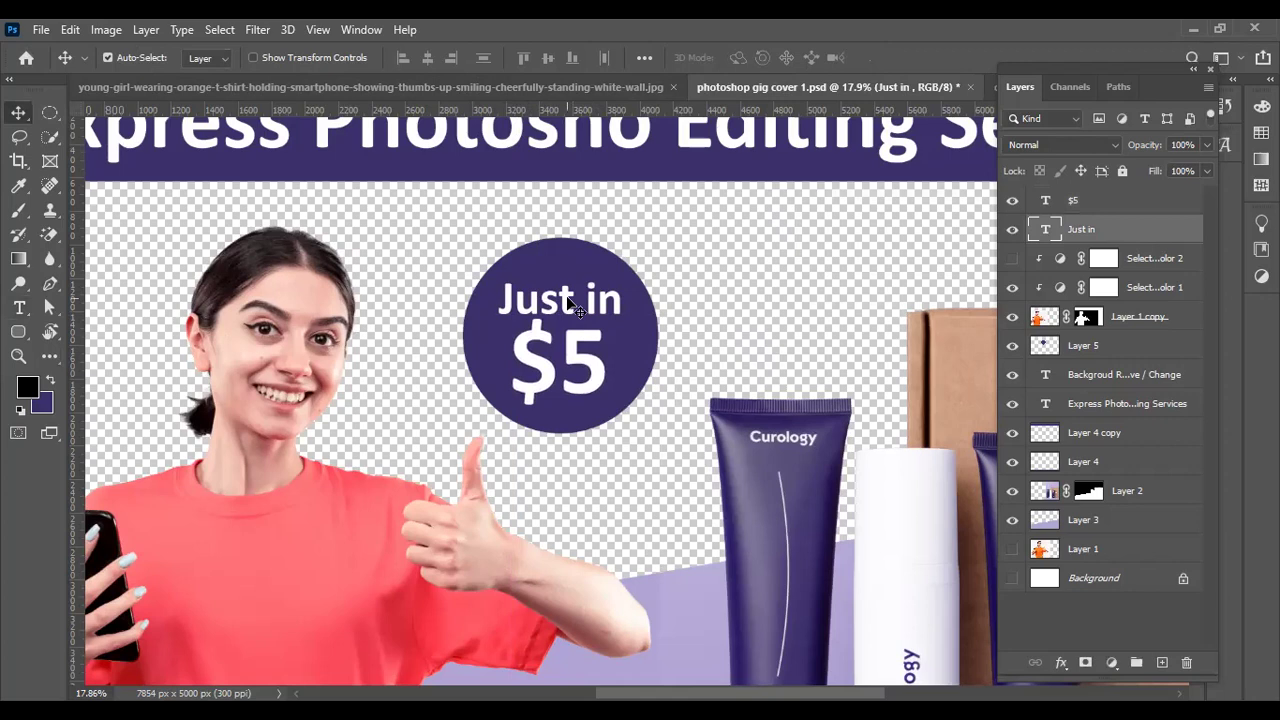
{"action": "key", "text": "Up"}
{"action": "key", "text": "Up"}
{"action": "key", "text": "ctrl+s"}
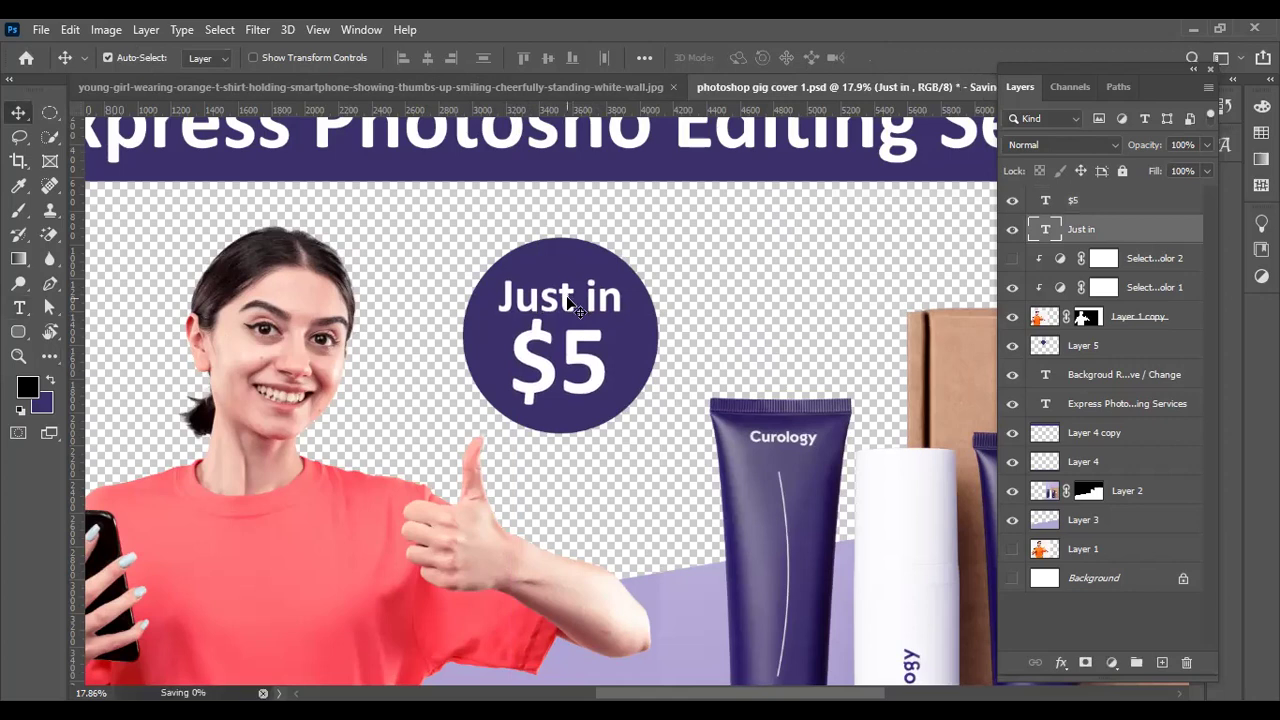
{"action": "scroll", "coordinate": [568, 300], "scroll_direction": "down", "scroll_amount": 1}
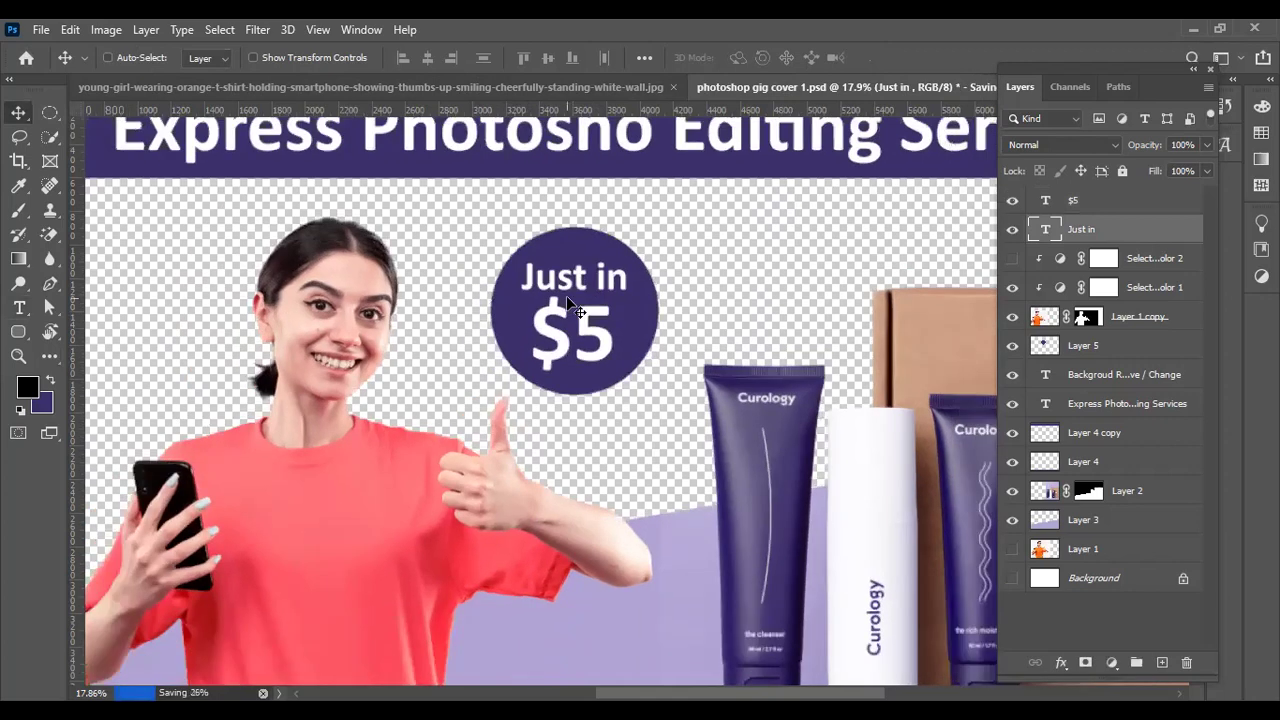
{"action": "scroll", "coordinate": [568, 302], "scroll_direction": "down", "scroll_amount": 2}
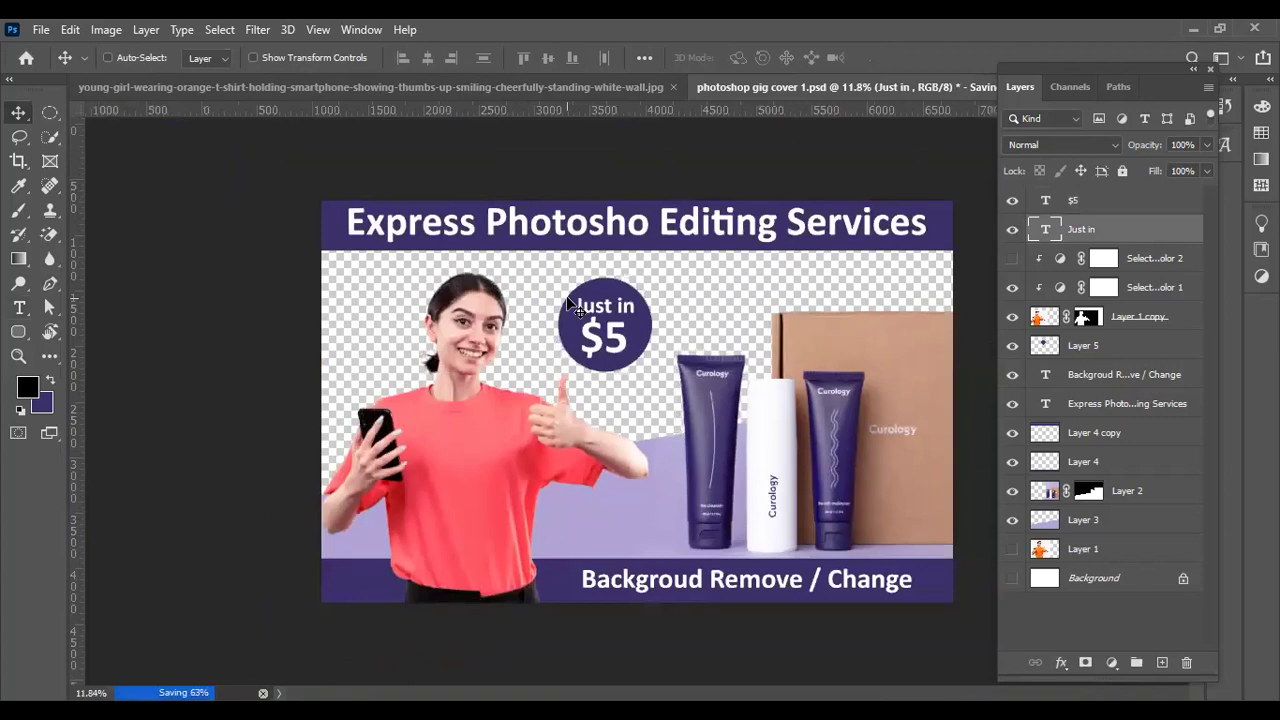
{"action": "scroll", "coordinate": [568, 302], "scroll_direction": "down", "scroll_amount": 1}
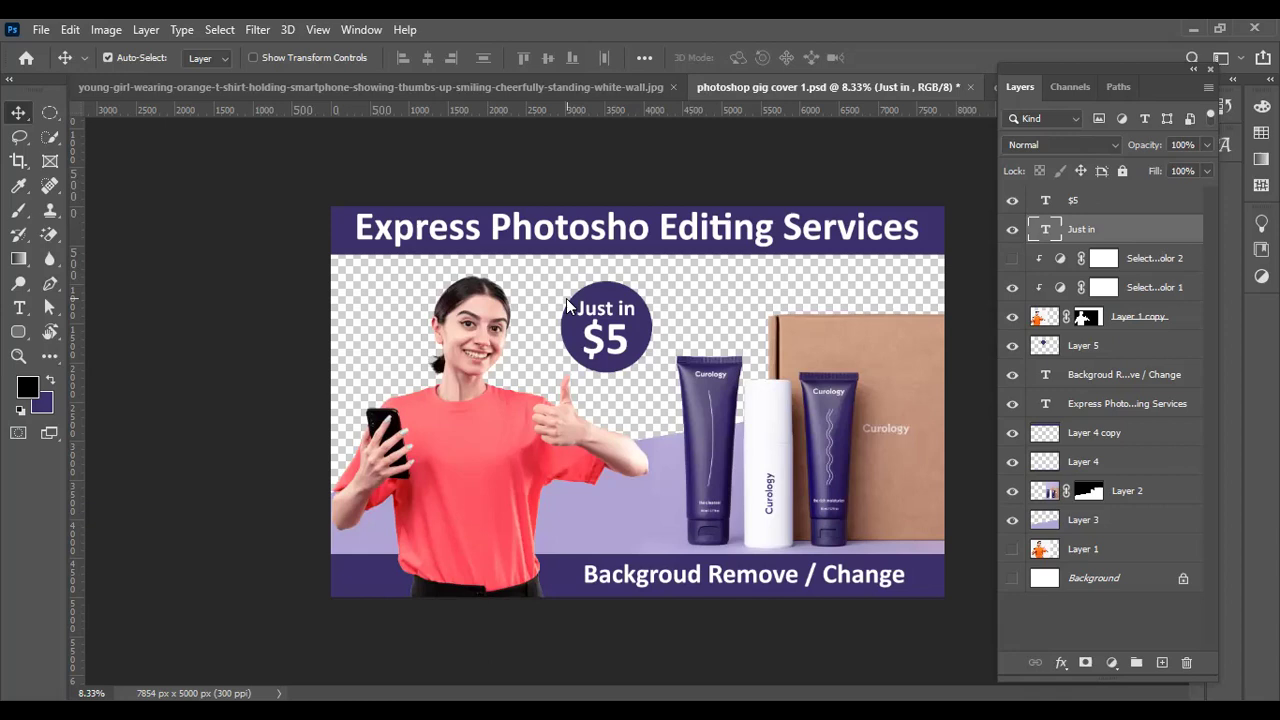
{"action": "key", "text": "z"}
{"action": "left_click_drag", "start_coordinate": [665, 532], "coordinate": [683, 543]}
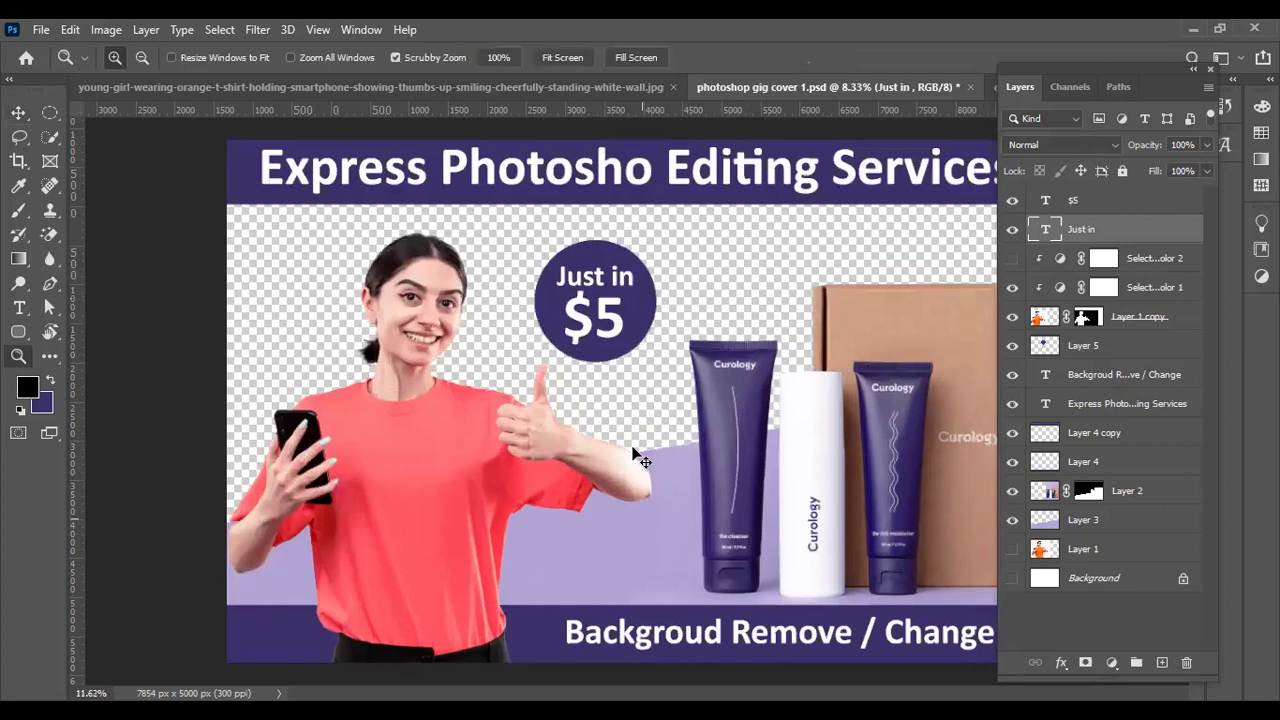
- Duplicate the bottom service text above the bar and retype it as 'Delivery in just'
{"action": "key", "text": "Escape"}
{"action": "key", "text": "v"}
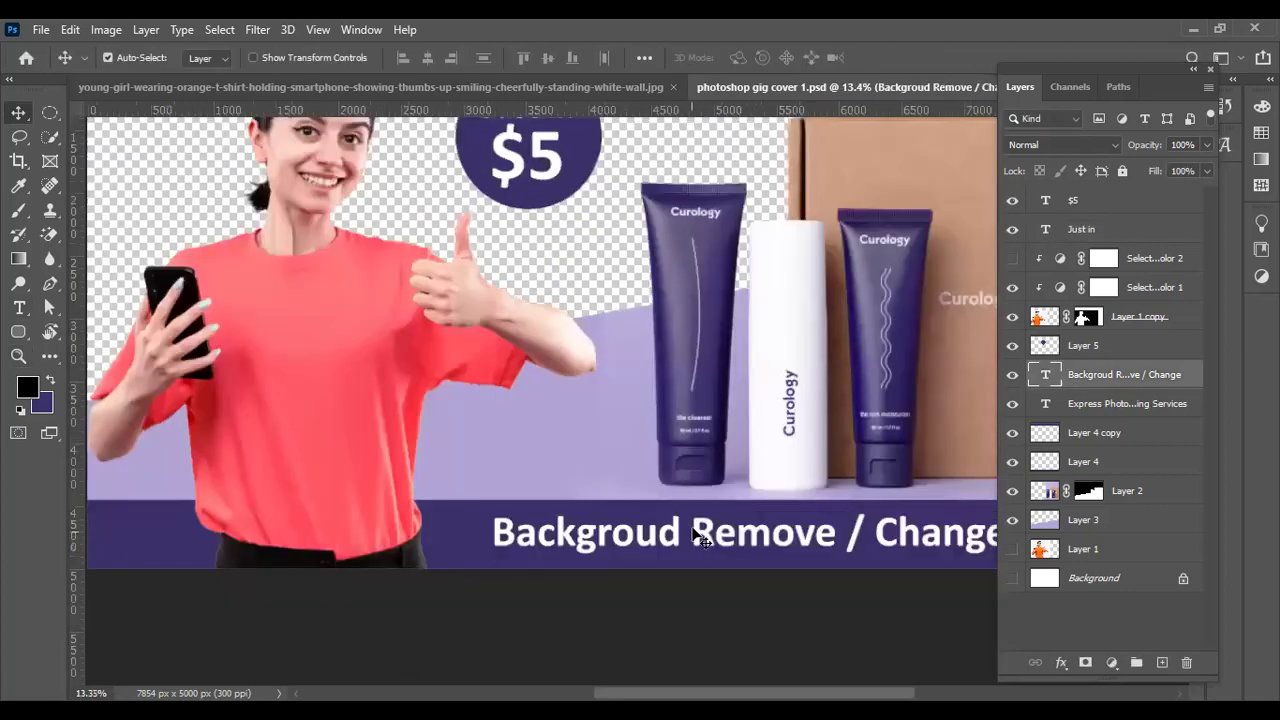
{"action": "left_click_drag", "start_coordinate": [691, 517], "coordinate": [641, 441]}
{"action": "double_click", "coordinate": [641, 441]}
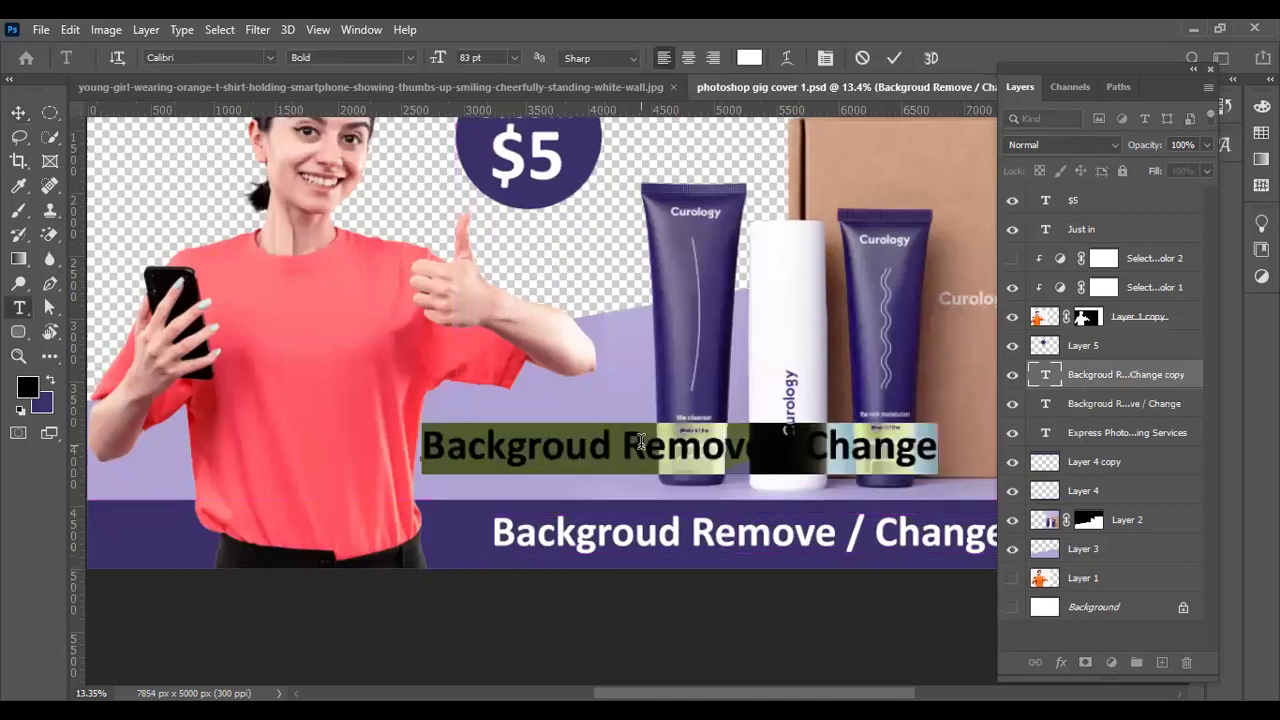
{"action": "type", "text": "Deli"}
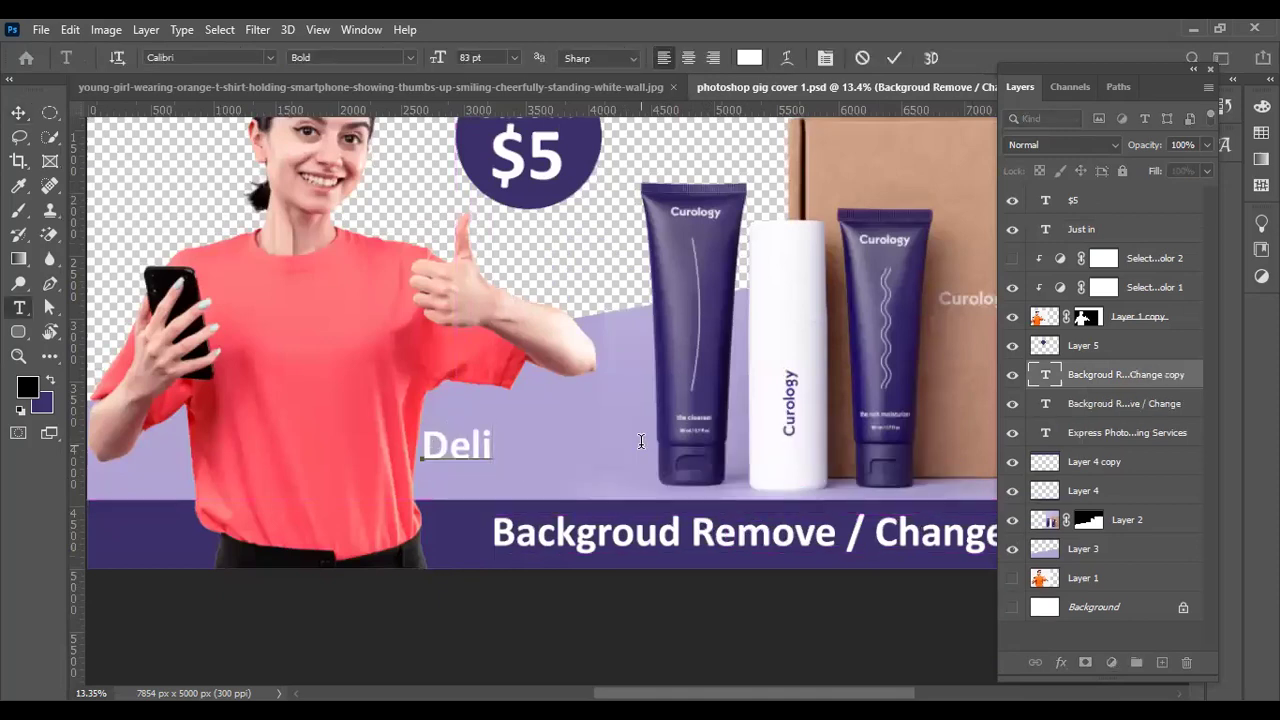
{"action": "type", "text": "very in "}
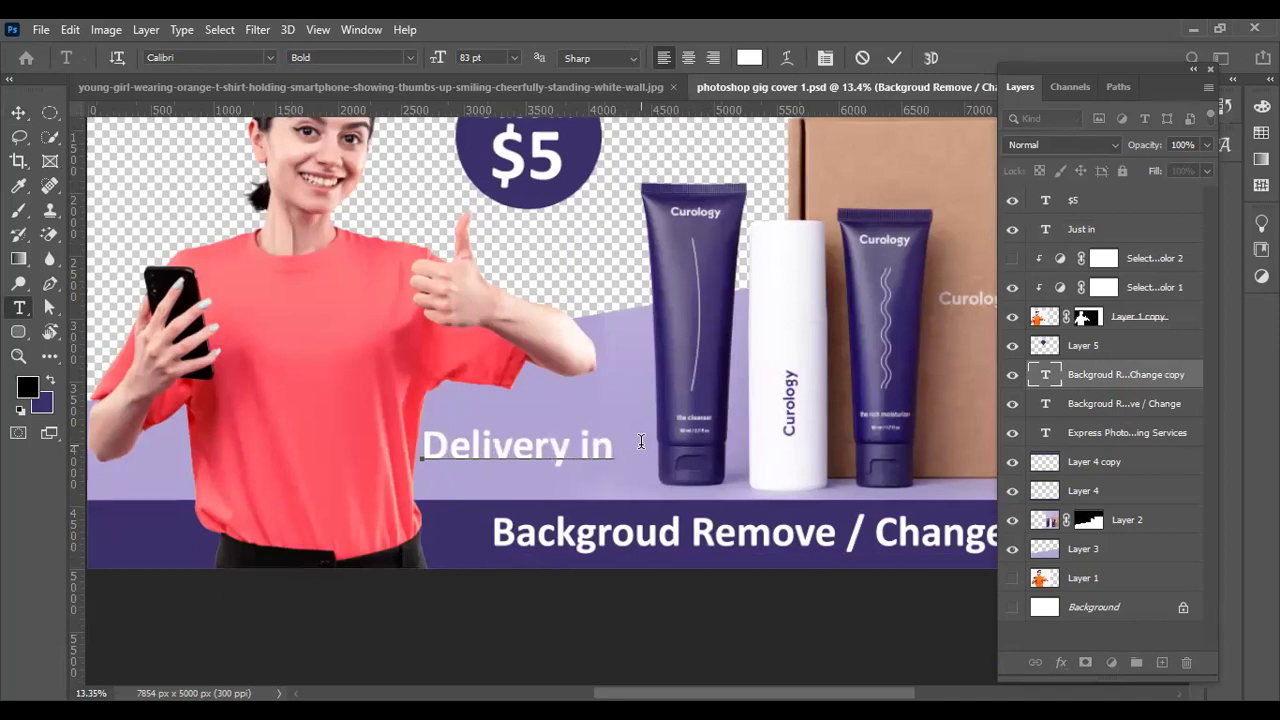
{"action": "type", "text": "just"}
{"action": "key", "text": "ctrl+a"}
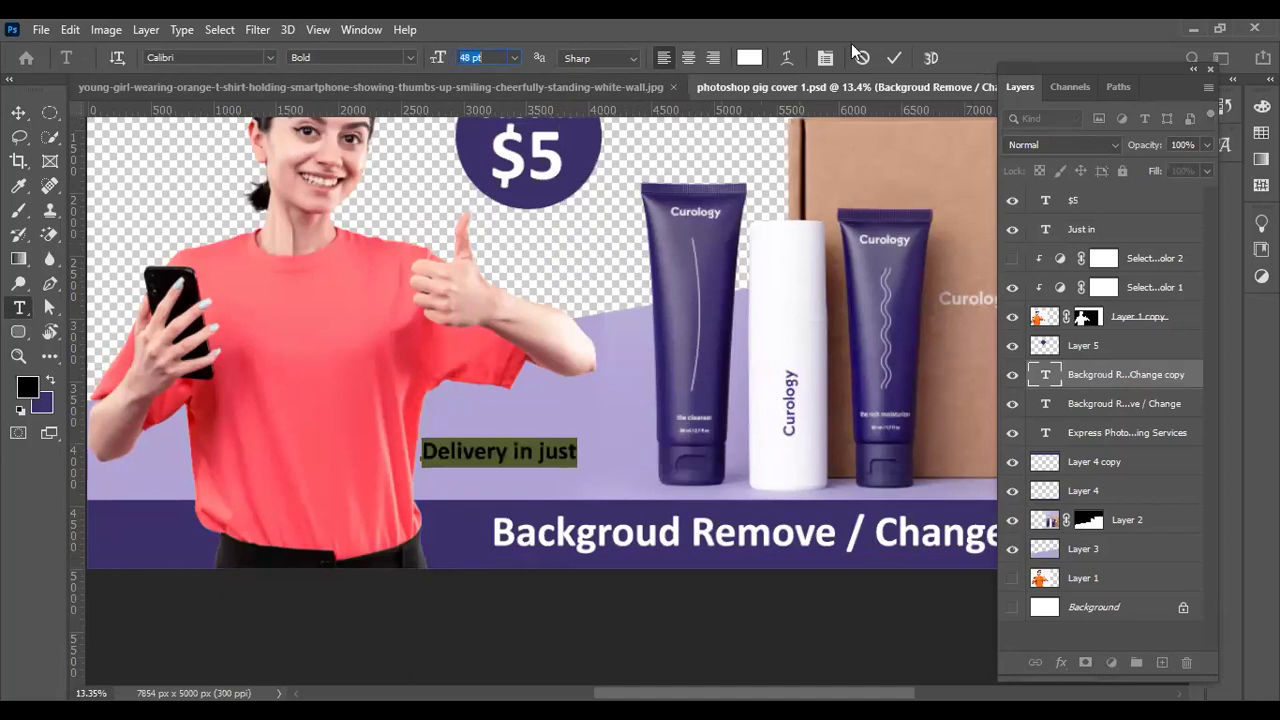
{"action": "left_click", "coordinate": [892, 58]}
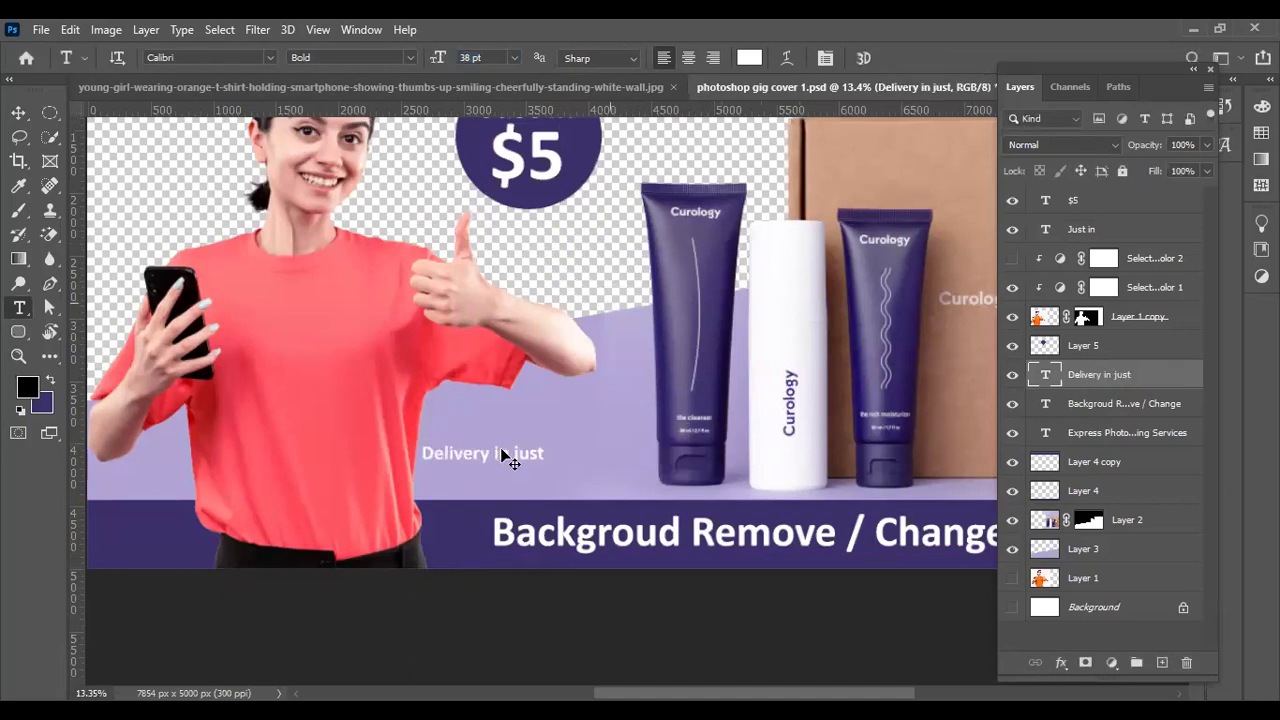
- Move 'Delivery in just' up onto the lilac area and open its text colour picker
{"action": "key", "text": "v"}
{"action": "left_click_drag", "start_coordinate": [503, 451], "coordinate": [576, 432]}
{"action": "key", "text": "t"}
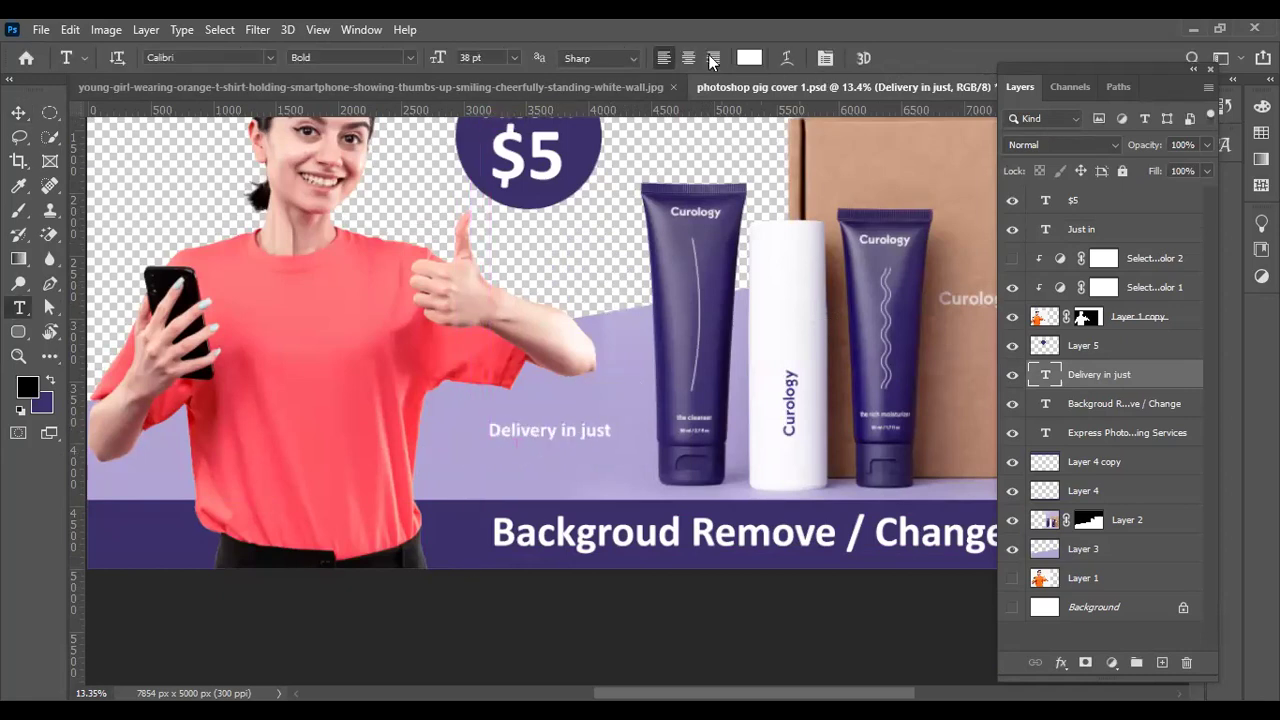
{"action": "left_click", "coordinate": [749, 57]}
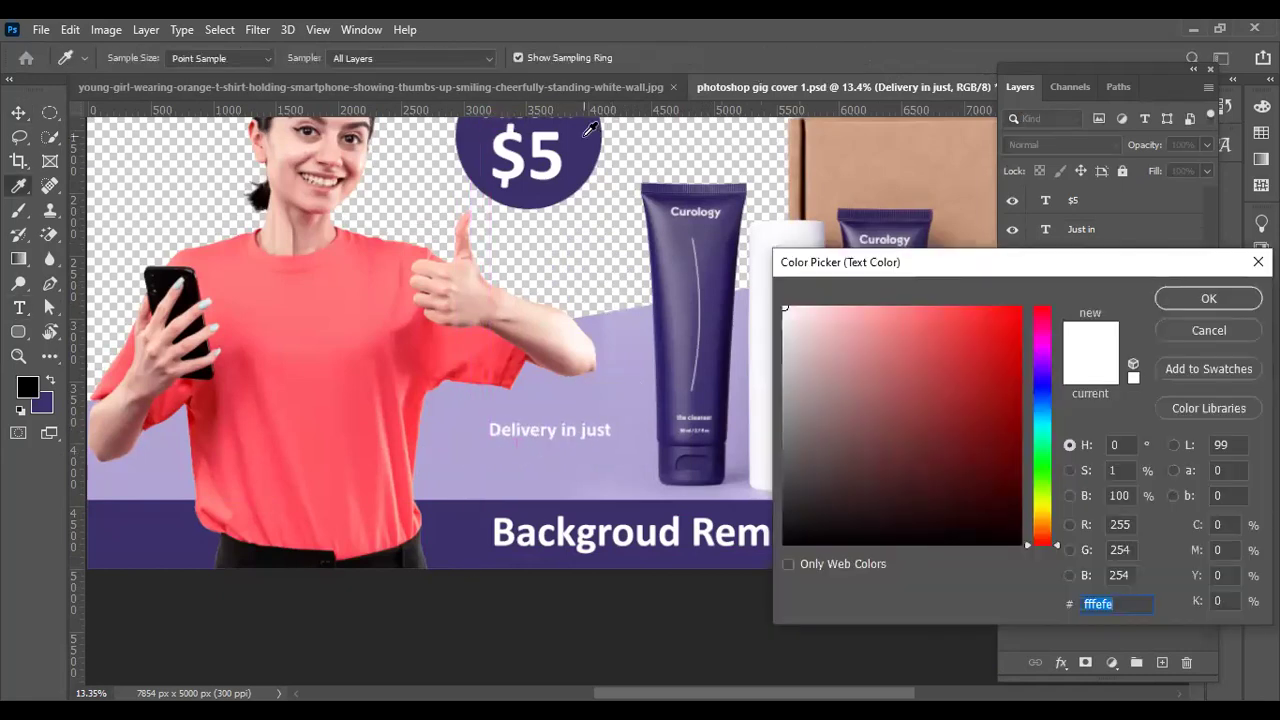
- Recolour 'Delivery in just' with the circle's dark purple and zoom in on the banner
{"action": "left_click", "coordinate": [586, 134]}
{"action": "key", "text": "Return"}
{"action": "key", "text": "z"}
{"action": "mouse_move", "coordinate": [566, 446]}
{"action": "left_mouse_down"}
{"action": "mouse_move", "coordinate": [587, 457]}
{"action": "mouse_move", "coordinate": [525, 460]}
{"action": "left_mouse_up"}
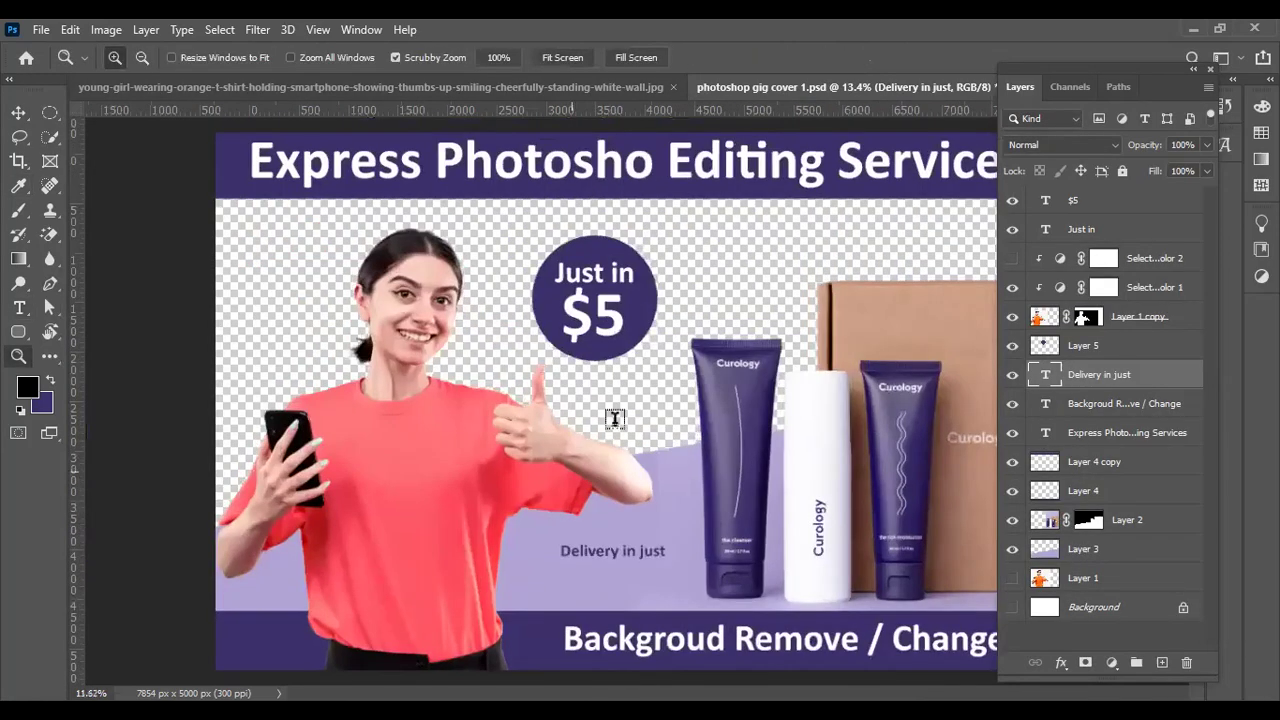
{"action": "scroll", "coordinate": [548, 368], "scroll_direction": "up", "scroll_amount": 2}
- Add then remove a line break in 'Delivery in just', keeping it on one line
{"action": "key", "text": "t"}
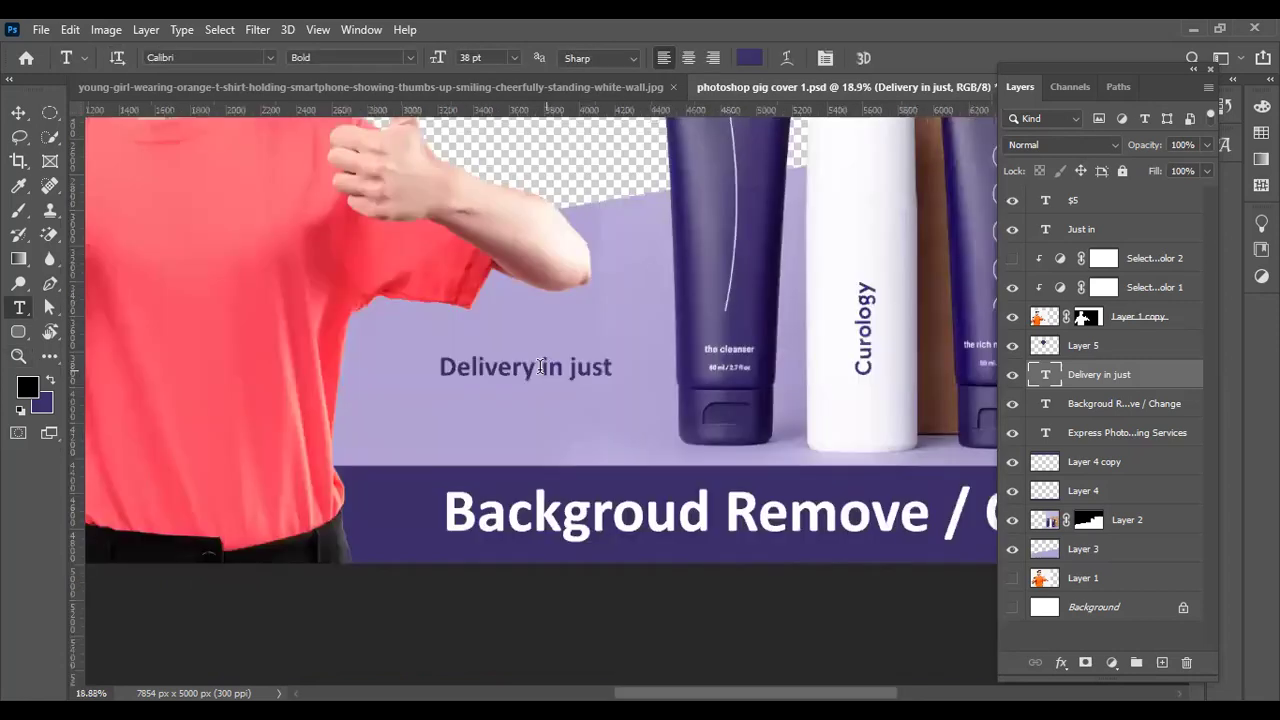
{"action": "left_click", "coordinate": [540, 366]}
{"action": "key", "text": "Return"}
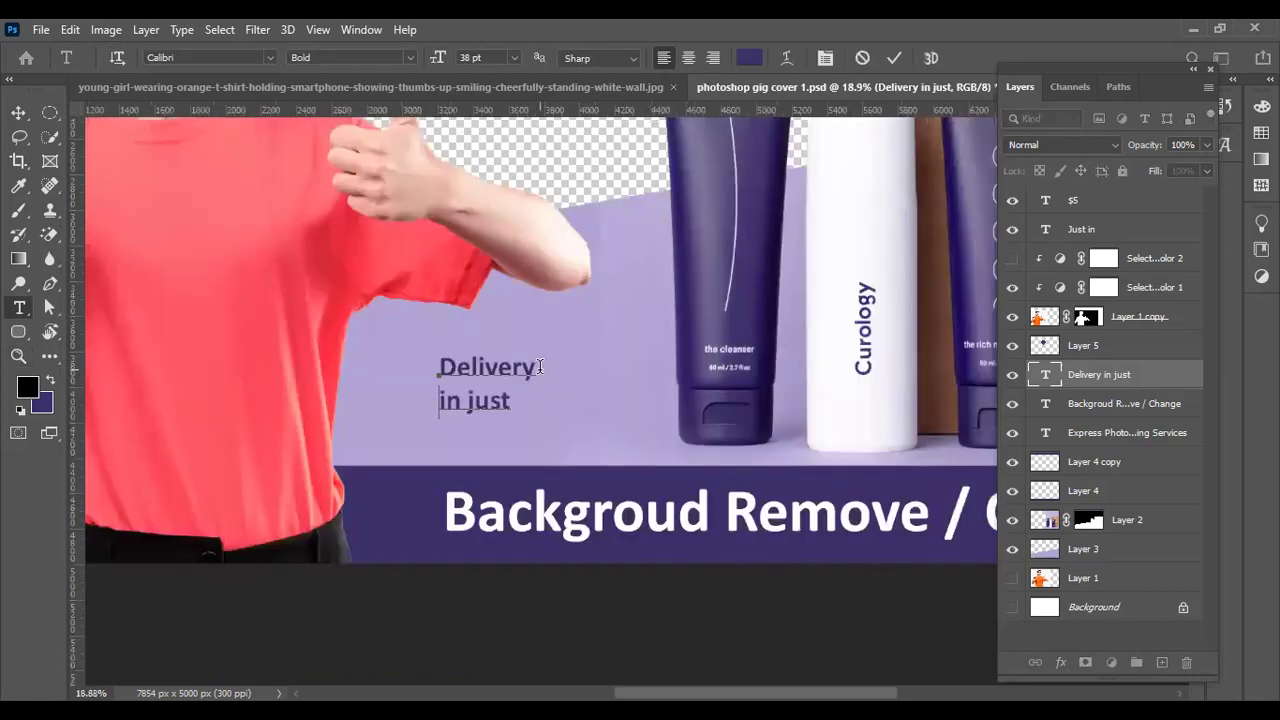
{"action": "key", "text": "BackSpace"}
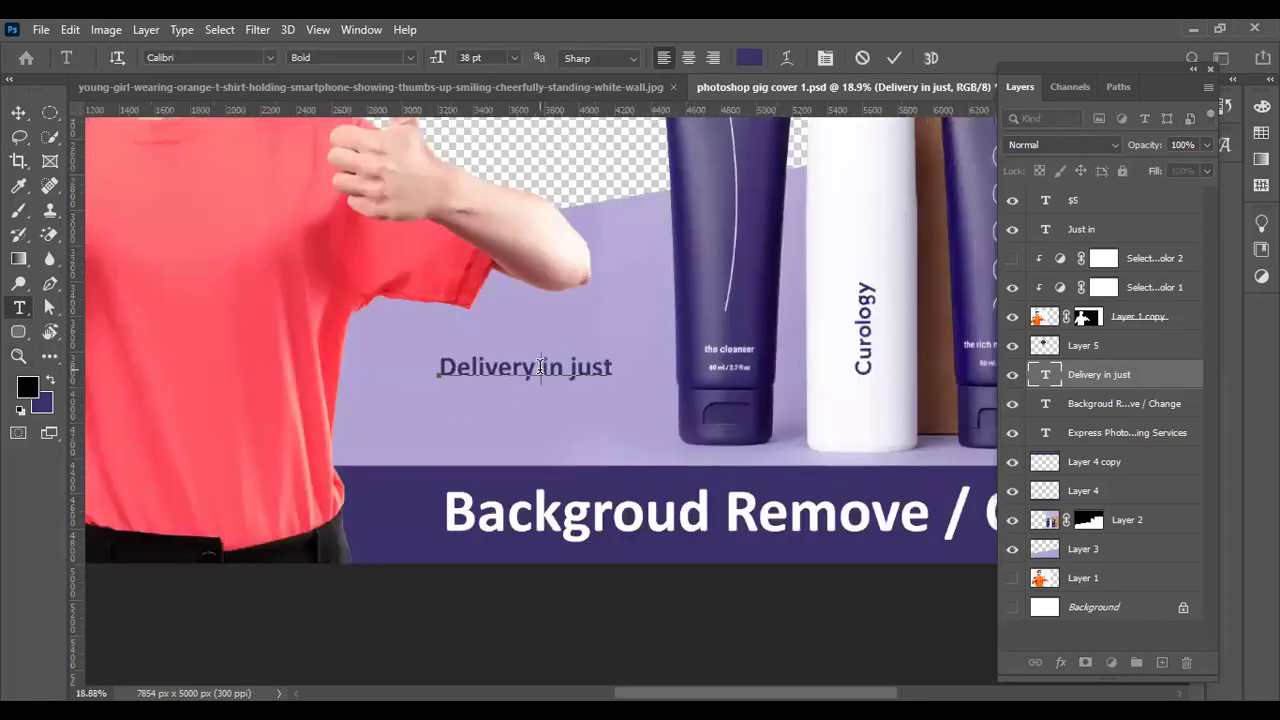
{"action": "key", "text": "Escape"}
- Duplicate 'Delivery in just' below itself, retype it as '1 Hour', and centre it
{"action": "key", "text": "v"}
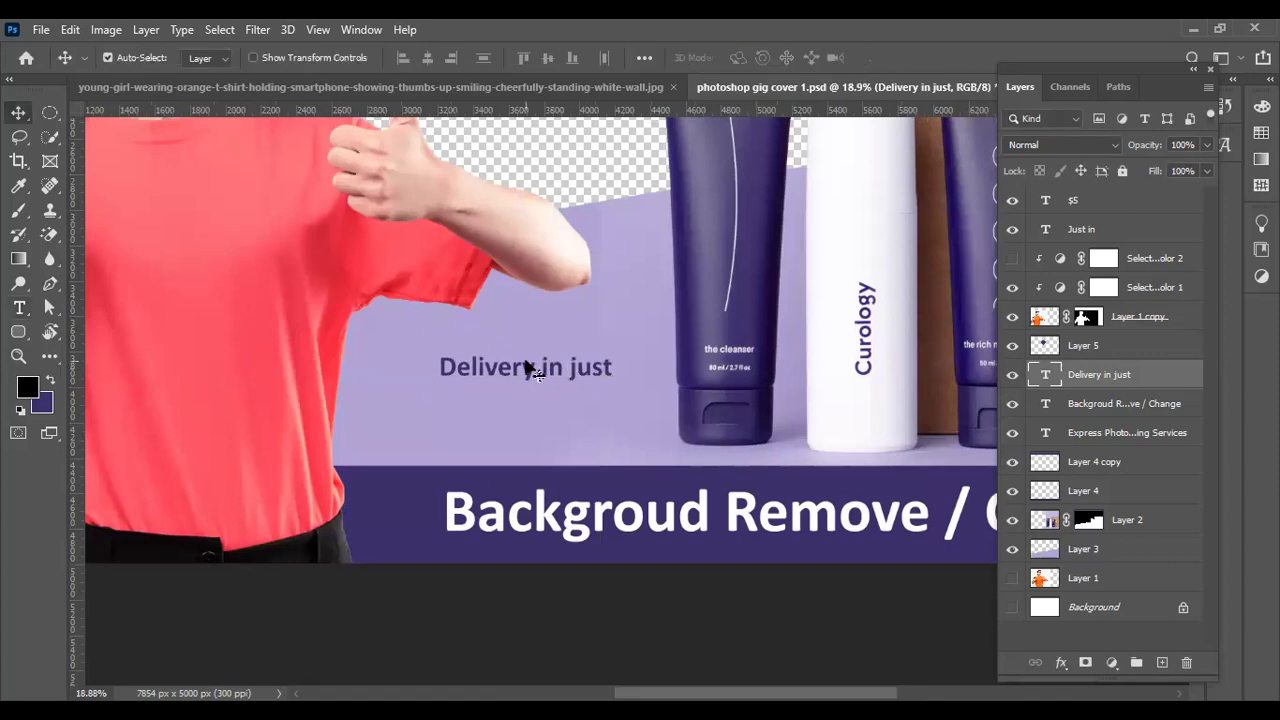
{"action": "left_click_drag", "start_coordinate": [551, 365], "coordinate": [558, 404]}
{"action": "key", "text": "t"}
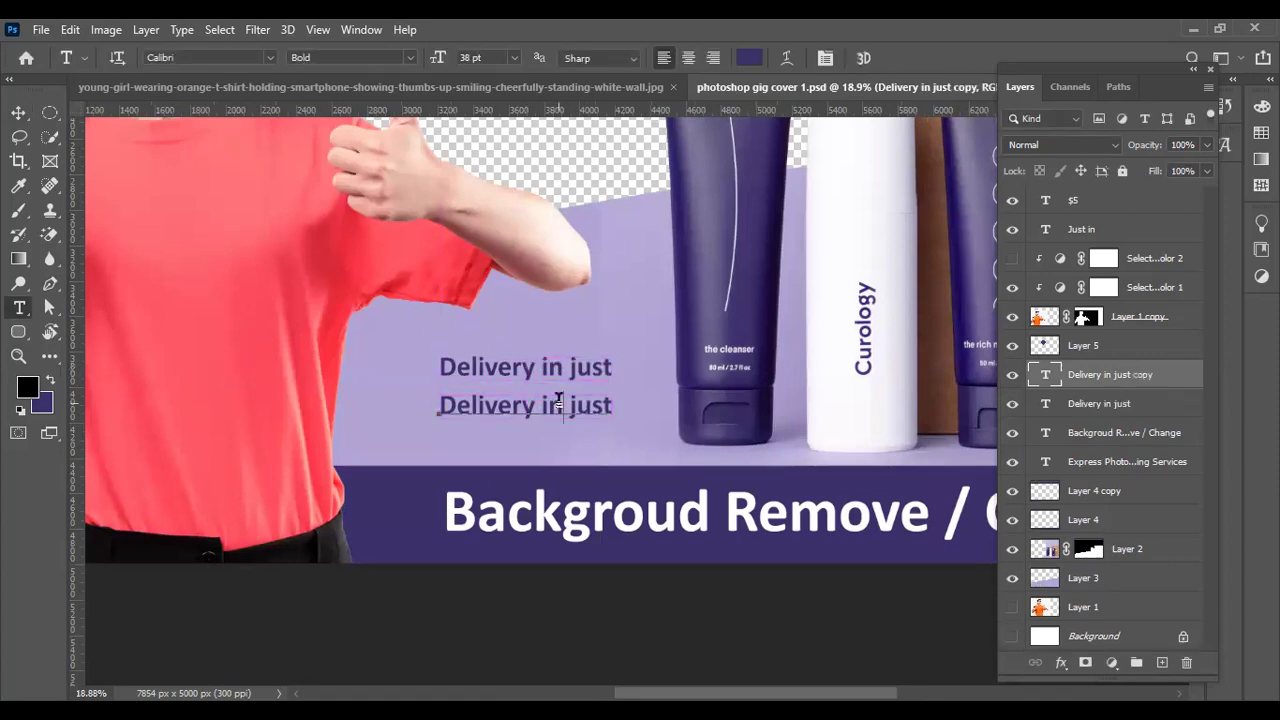
{"action": "triple_click", "coordinate": [558, 405]}
{"action": "type", "text": "1 Hou"}
{"action": "key", "text": "ctrl+Return"}
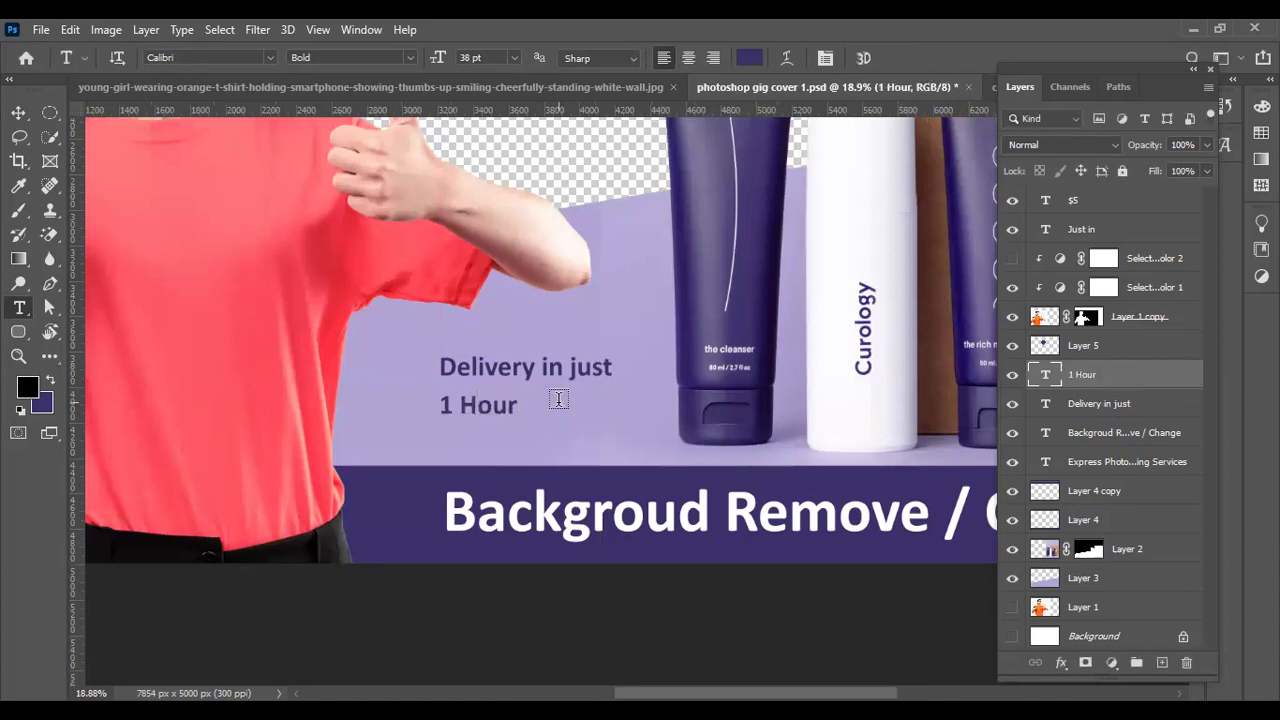
{"action": "key", "text": "v"}
{"action": "left_click_drag", "start_coordinate": [513, 405], "coordinate": [571, 406]}
- Fit the banner in view and set the '1 Hour' text to 67 pt
{"action": "key", "text": "z"}
{"action": "key", "text": "ctrl+0"}
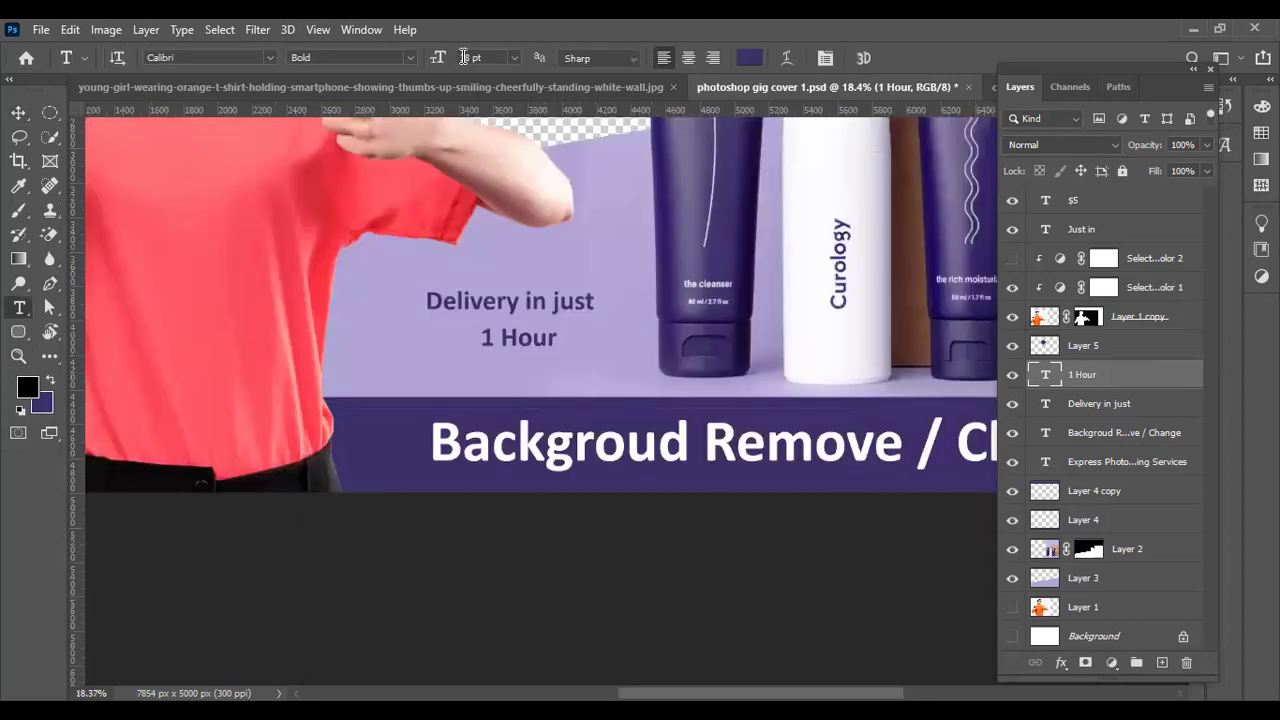
{"action": "left_click_drag", "start_coordinate": [438, 57], "coordinate": [466, 57]}
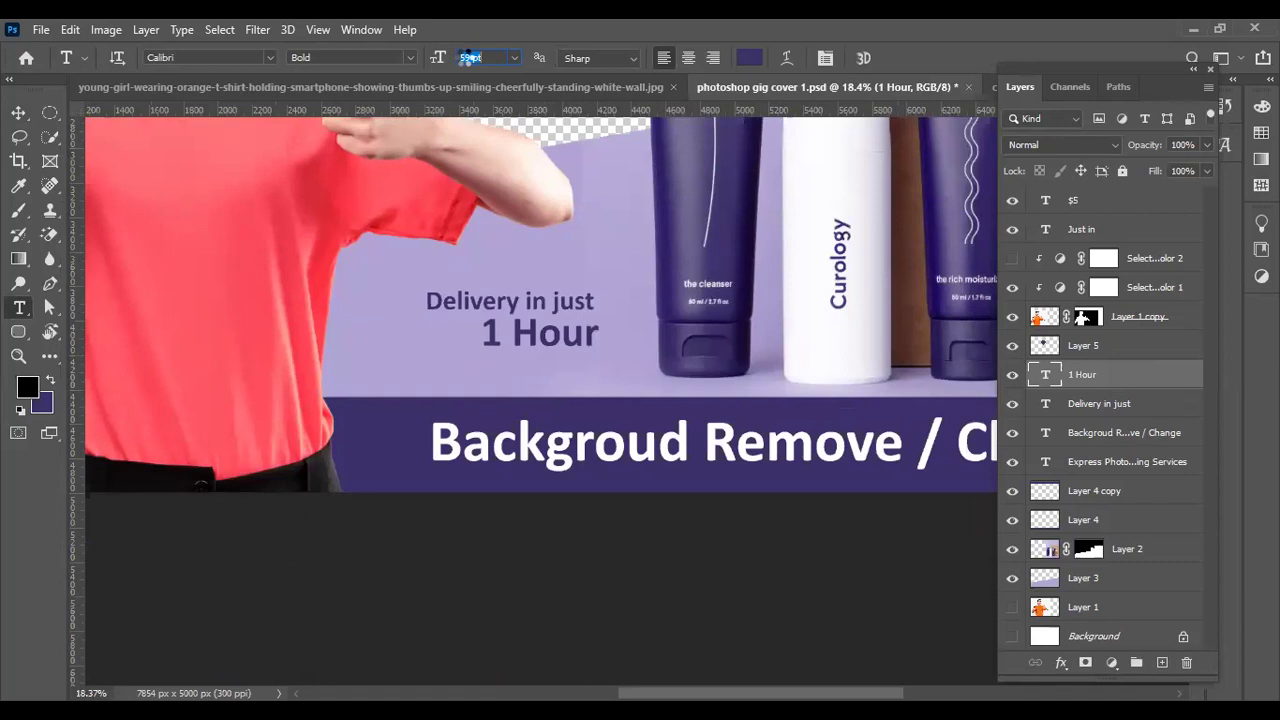
{"action": "type", "text": "67"}
{"action": "key", "text": "Return"}
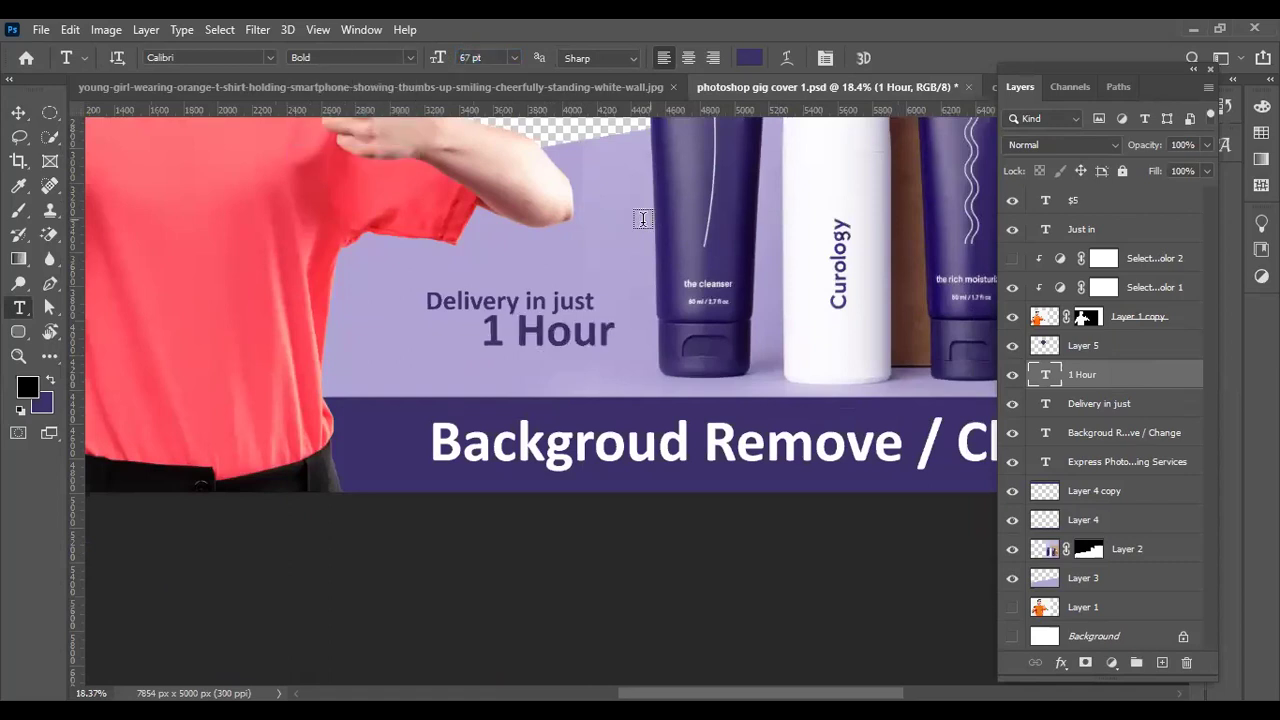
- Move '1 Hour' left beneath 'Delivery in just' and shift both lines up together
{"action": "key", "text": "v"}
{"action": "mouse_move", "coordinate": [566, 333]}
{"action": "left_mouse_down"}
{"action": "mouse_move", "coordinate": [486, 340]}
{"action": "mouse_move", "coordinate": [558, 320]}
{"action": "left_mouse_up"}
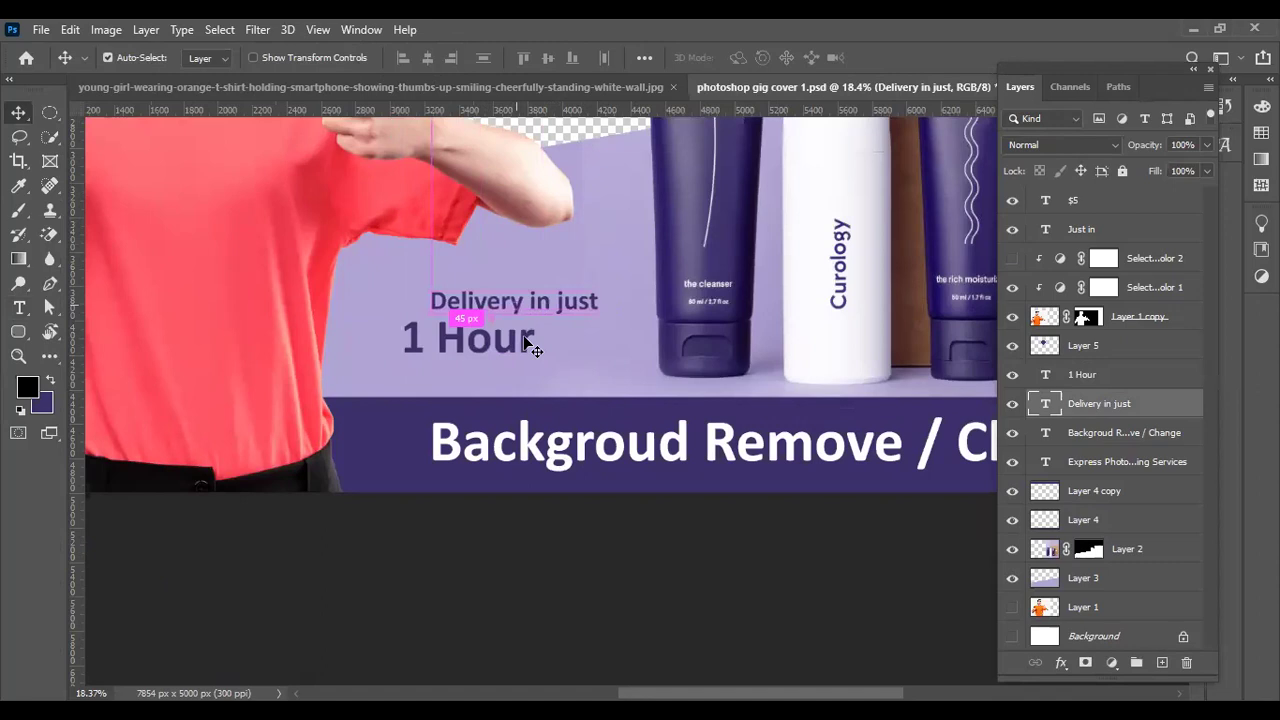
{"action": "left_click", "coordinate": [524, 335], "text": "shift"}
{"action": "left_click_drag", "start_coordinate": [524, 330], "coordinate": [518, 326]}
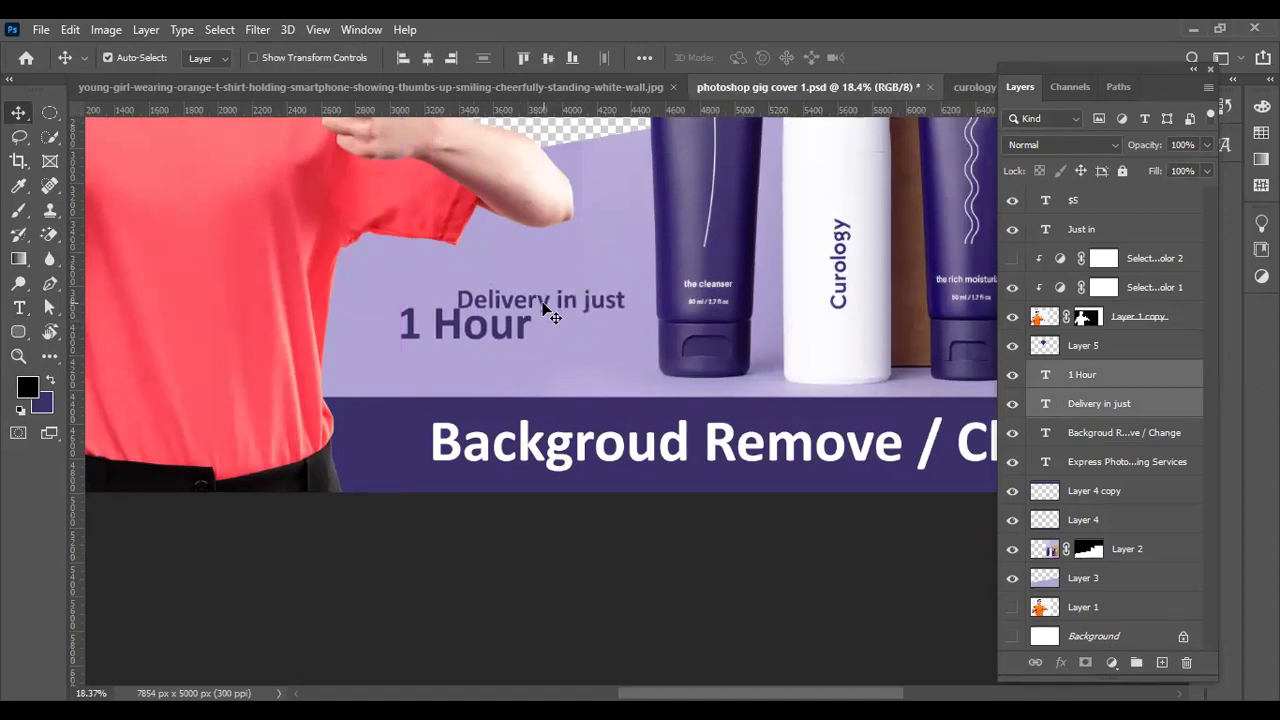
- Change the 'Delivery in just' font to Ford Script
{"action": "double_click", "coordinate": [544, 306]}
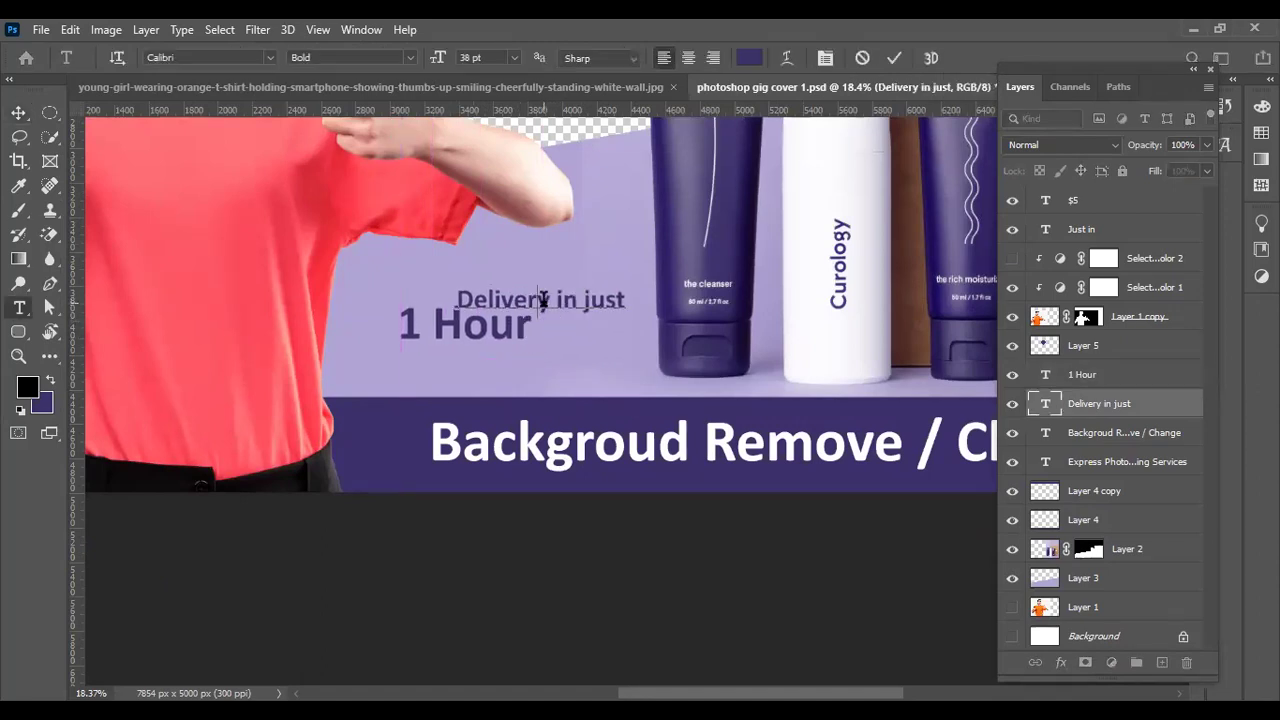
{"action": "left_click", "coordinate": [268, 58]}
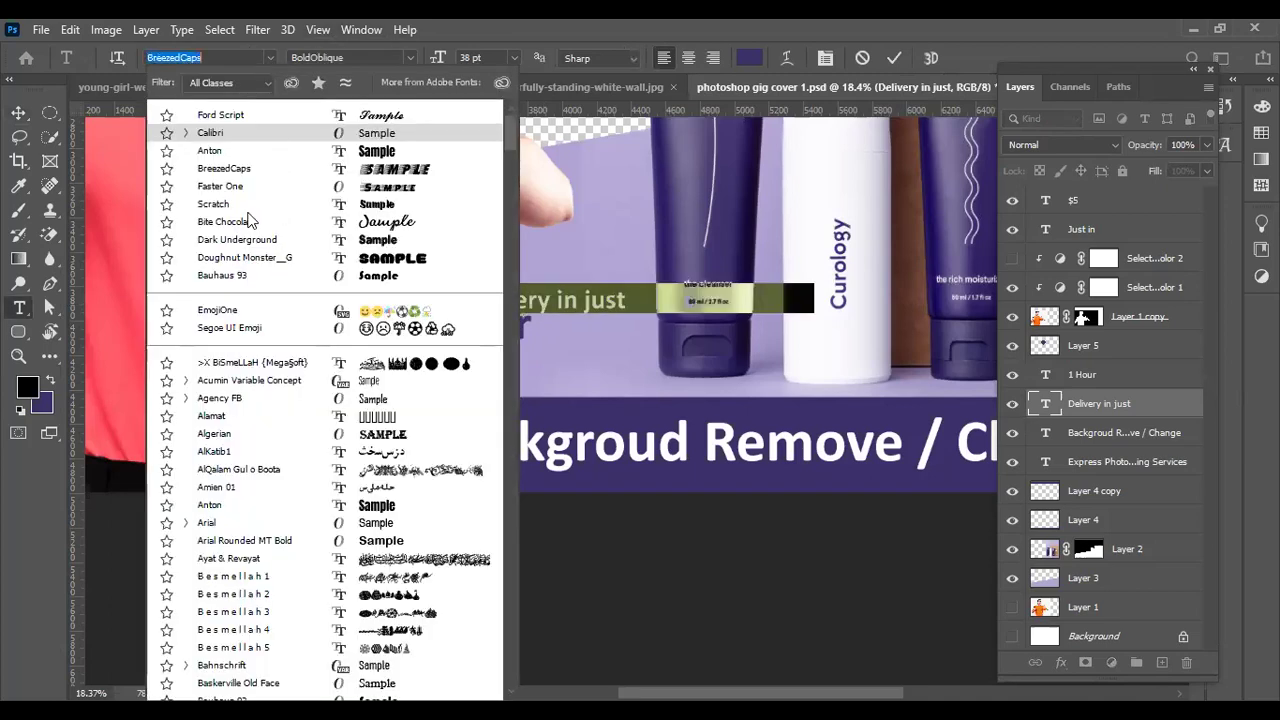
{"action": "left_click", "coordinate": [221, 115]}
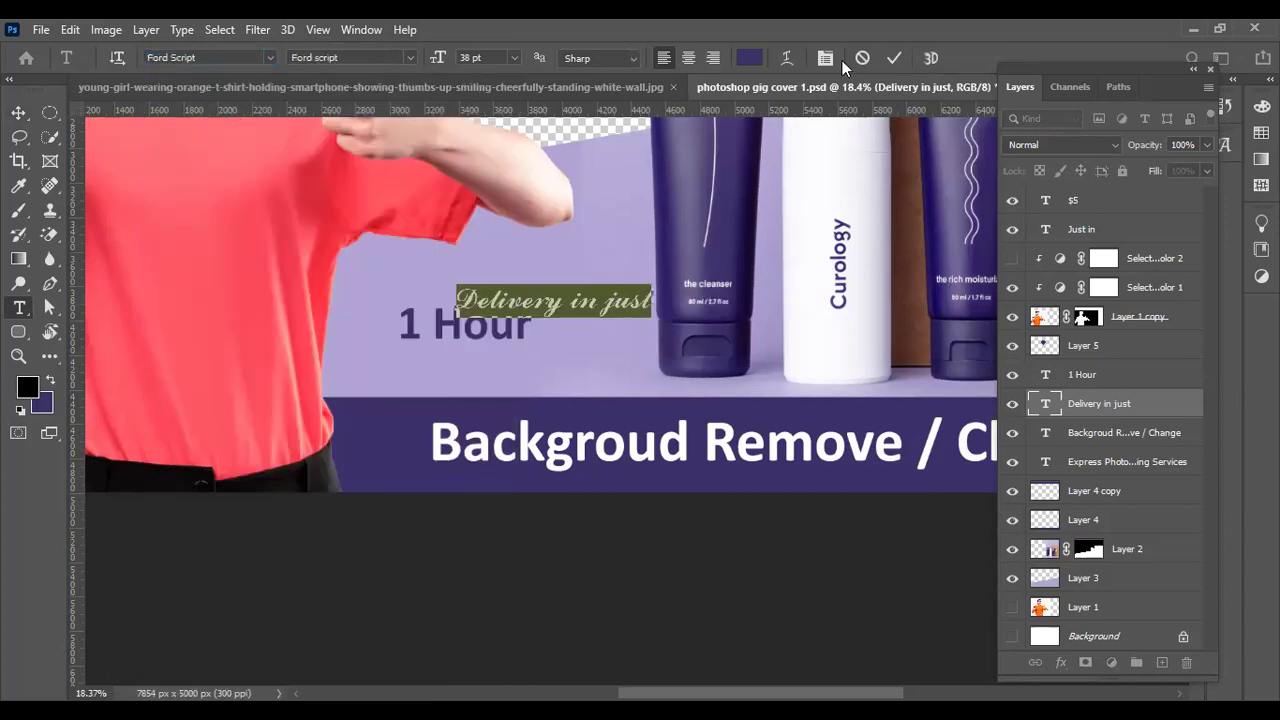
{"action": "left_click", "coordinate": [896, 57]}
- Move '1 Hour' above 'Delivery in just' and zoom out to check the layout
{"action": "key", "text": "v"}
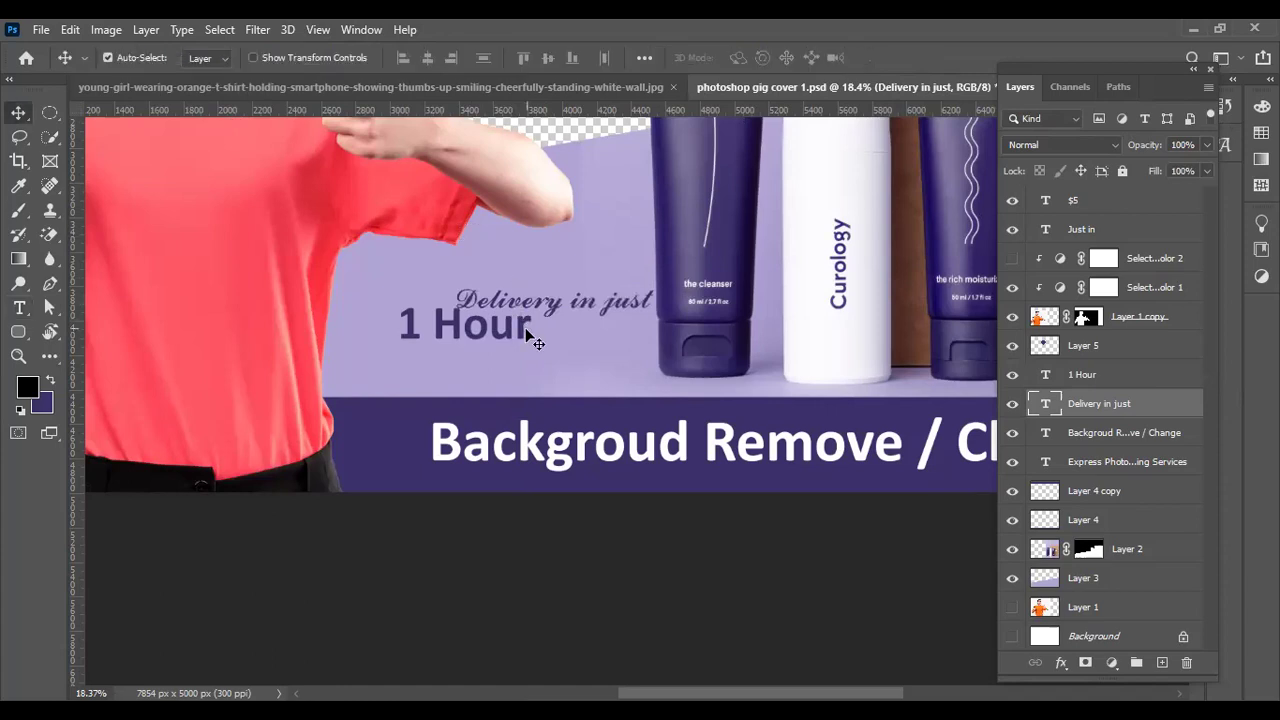
{"action": "left_click_drag", "start_coordinate": [520, 330], "coordinate": [618, 272]}
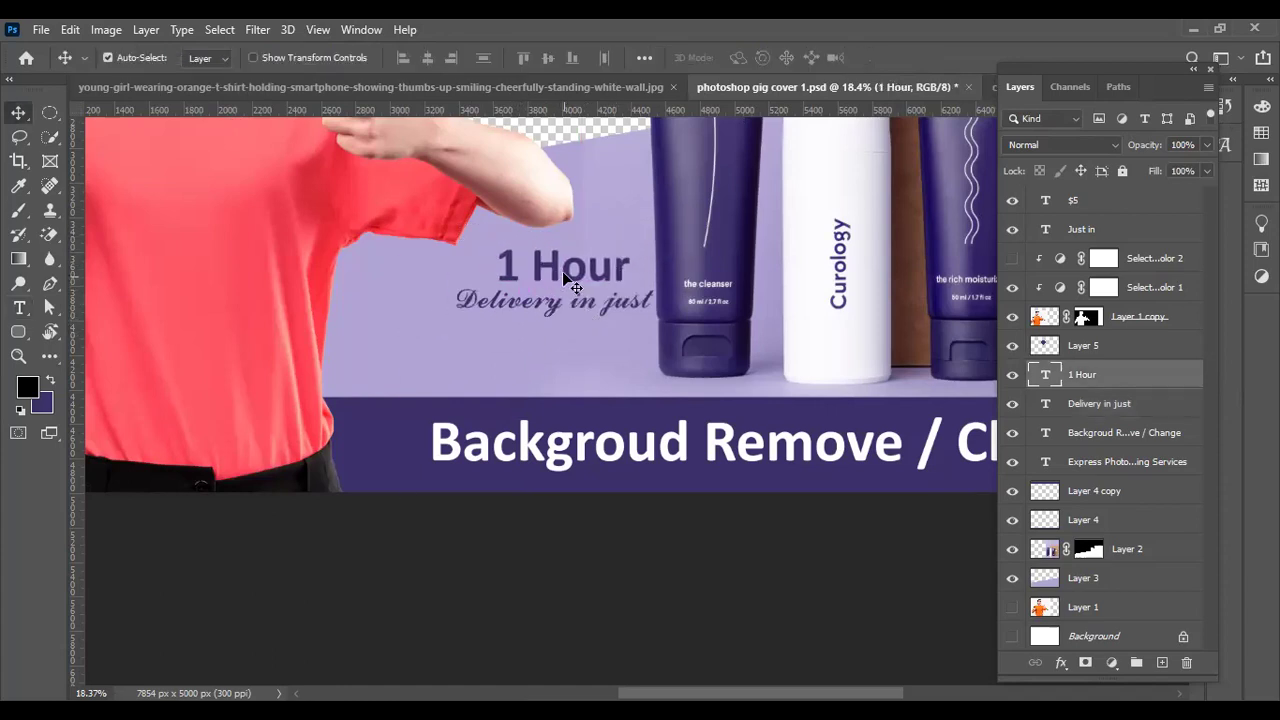
{"action": "key", "text": "z"}
{"action": "left_click", "coordinate": [570, 318], "text": "alt"}
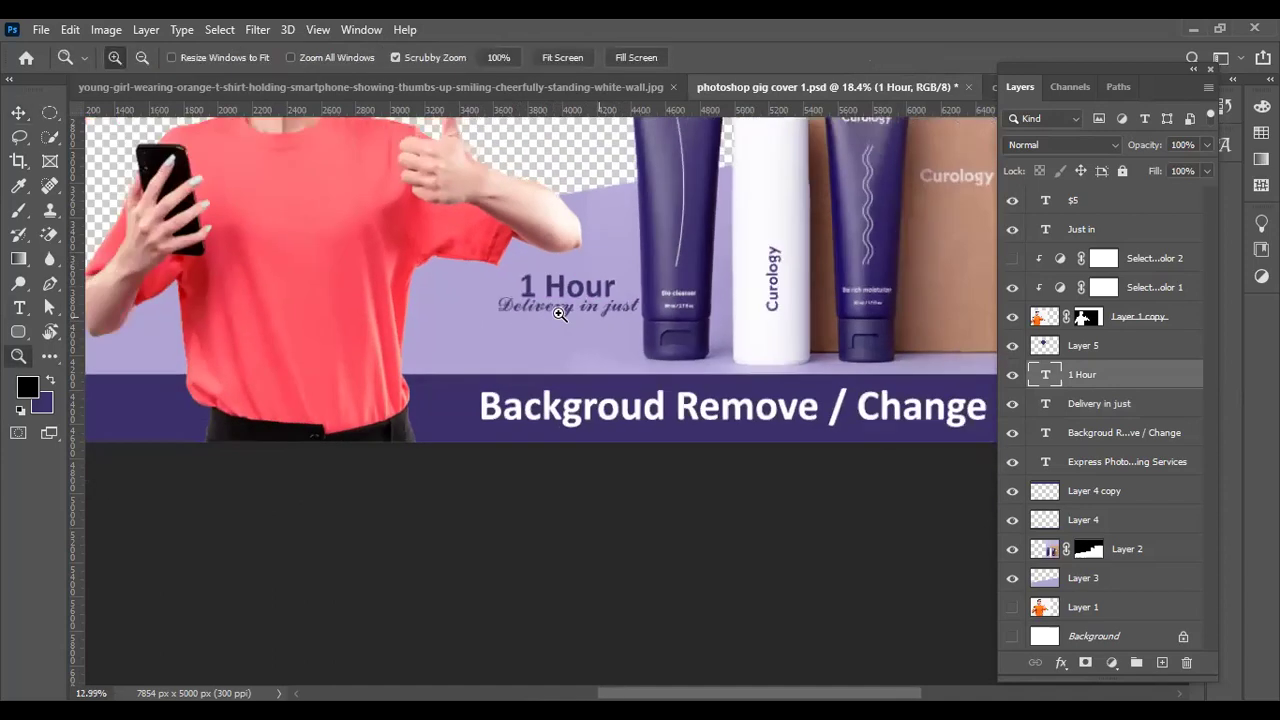
- Move both text lines together left and down beside the woman's arm
{"action": "key", "text": "v"}
{"action": "scroll", "coordinate": [655, 373], "scroll_direction": "up", "scroll_amount": 2}
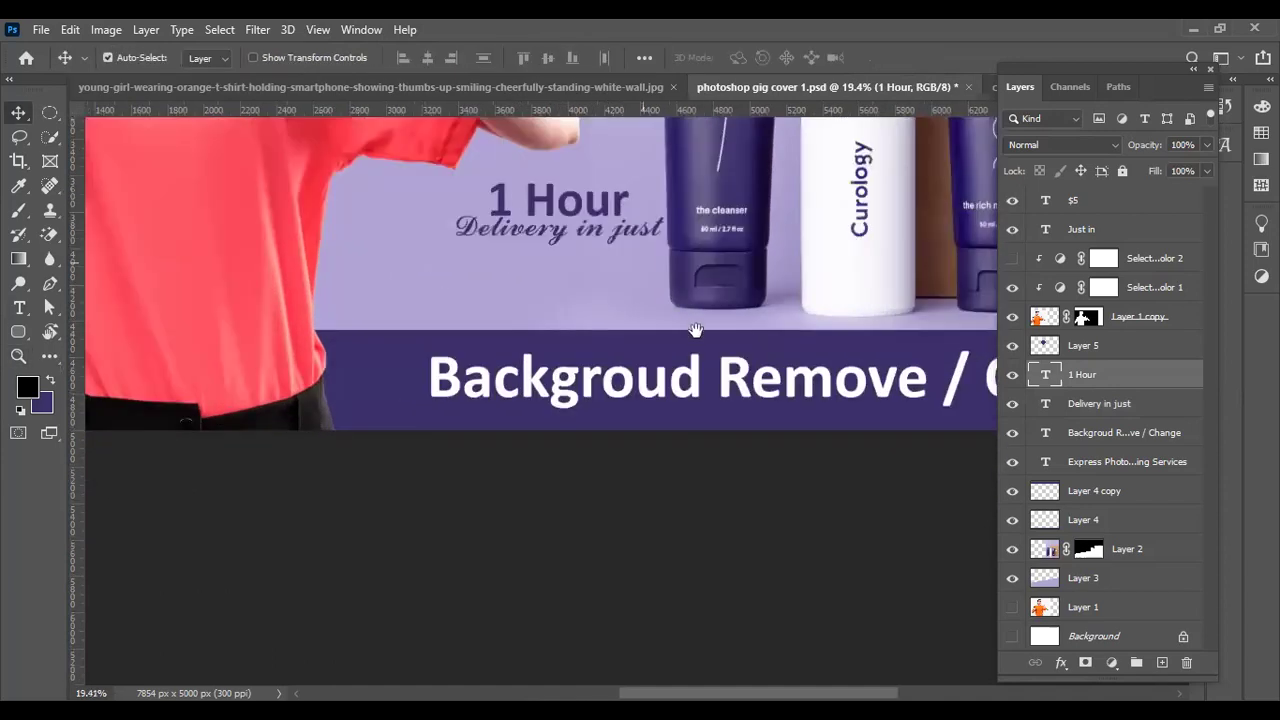
{"action": "left_click_drag", "start_coordinate": [722, 360], "coordinate": [802, 458]}
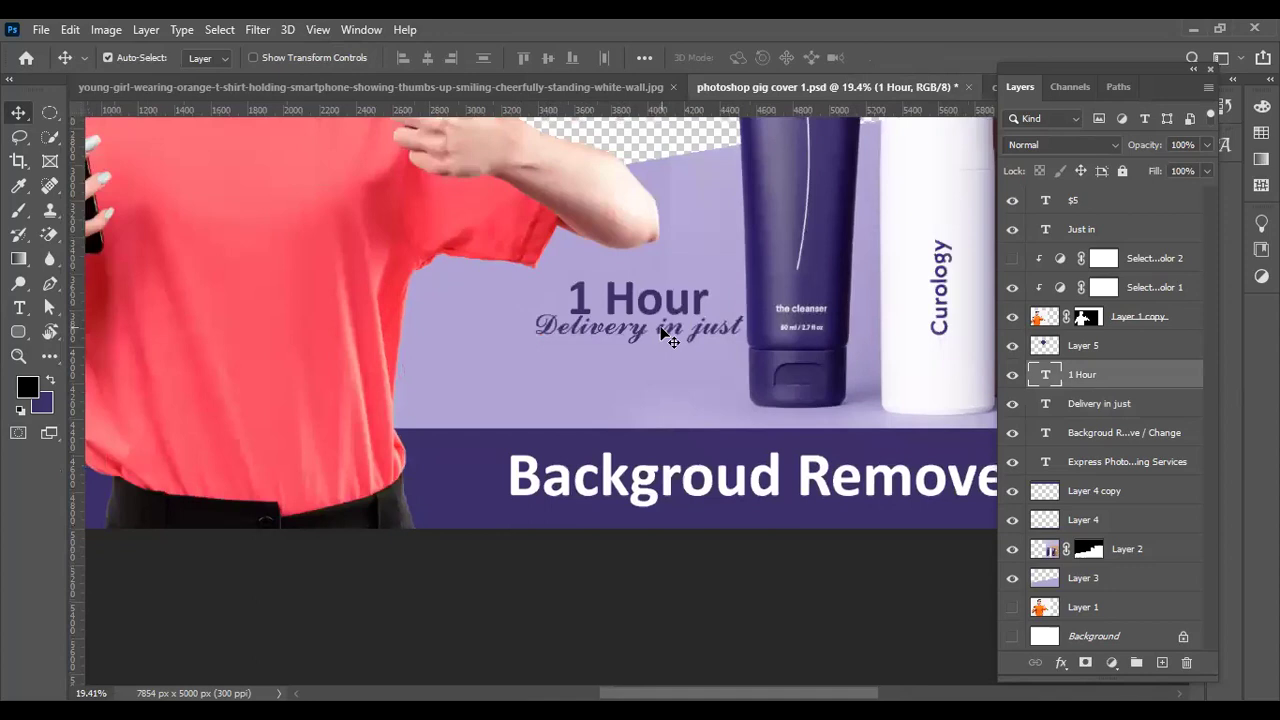
{"action": "left_click", "coordinate": [660, 335], "text": "shift"}
{"action": "mouse_move", "coordinate": [660, 334]}
{"action": "left_mouse_down"}
{"action": "mouse_move", "coordinate": [610, 364]}
{"action": "mouse_move", "coordinate": [655, 370]}
{"action": "left_mouse_up"}
{"action": "key", "text": "z"}
{"action": "scroll", "coordinate": [597, 386], "scroll_direction": "down", "scroll_amount": 5}
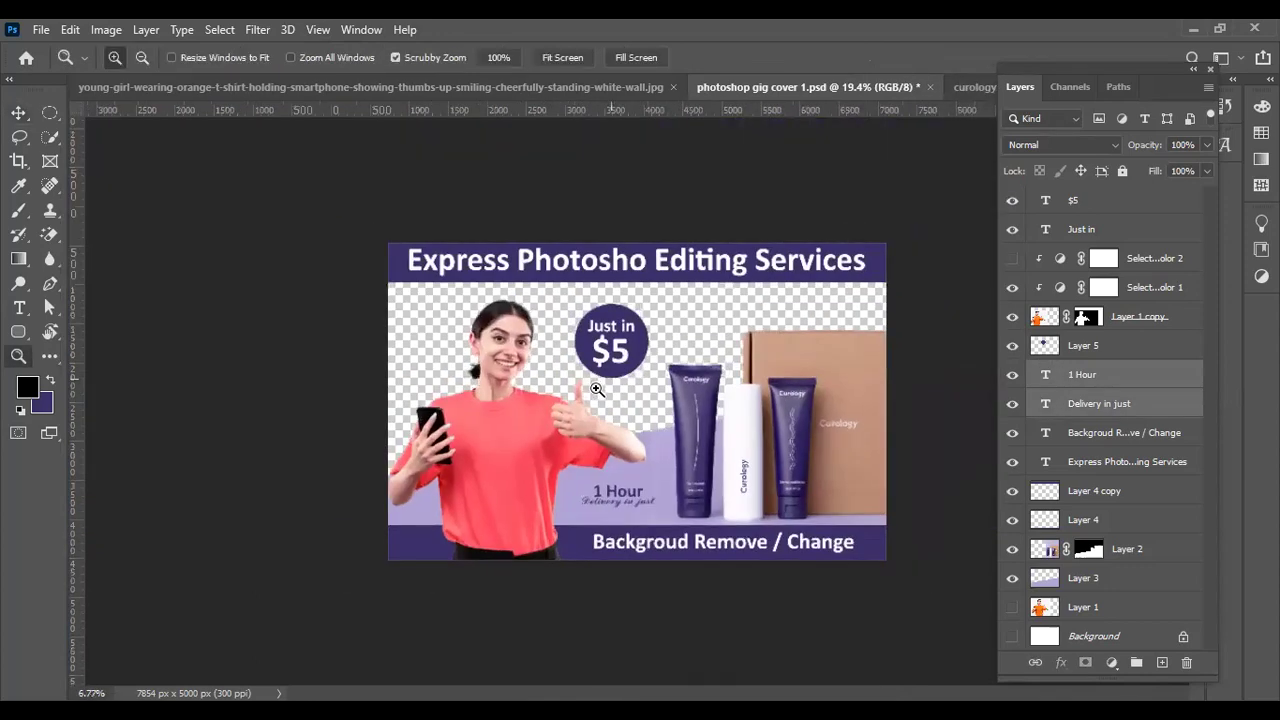
{"action": "scroll", "coordinate": [601, 398], "scroll_direction": "up", "scroll_amount": 1}
- Save the banner as the layered PSD document
{"action": "key", "text": "v"}
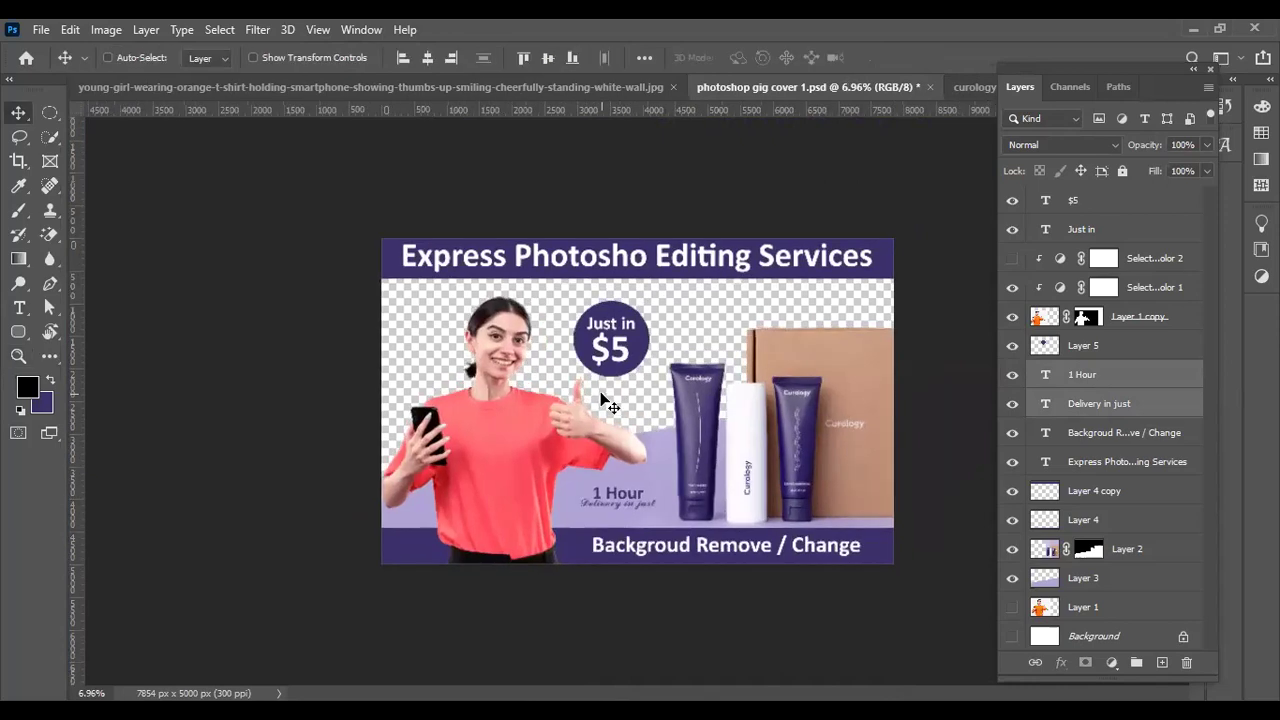
{"action": "key", "text": "ctrl+s"}
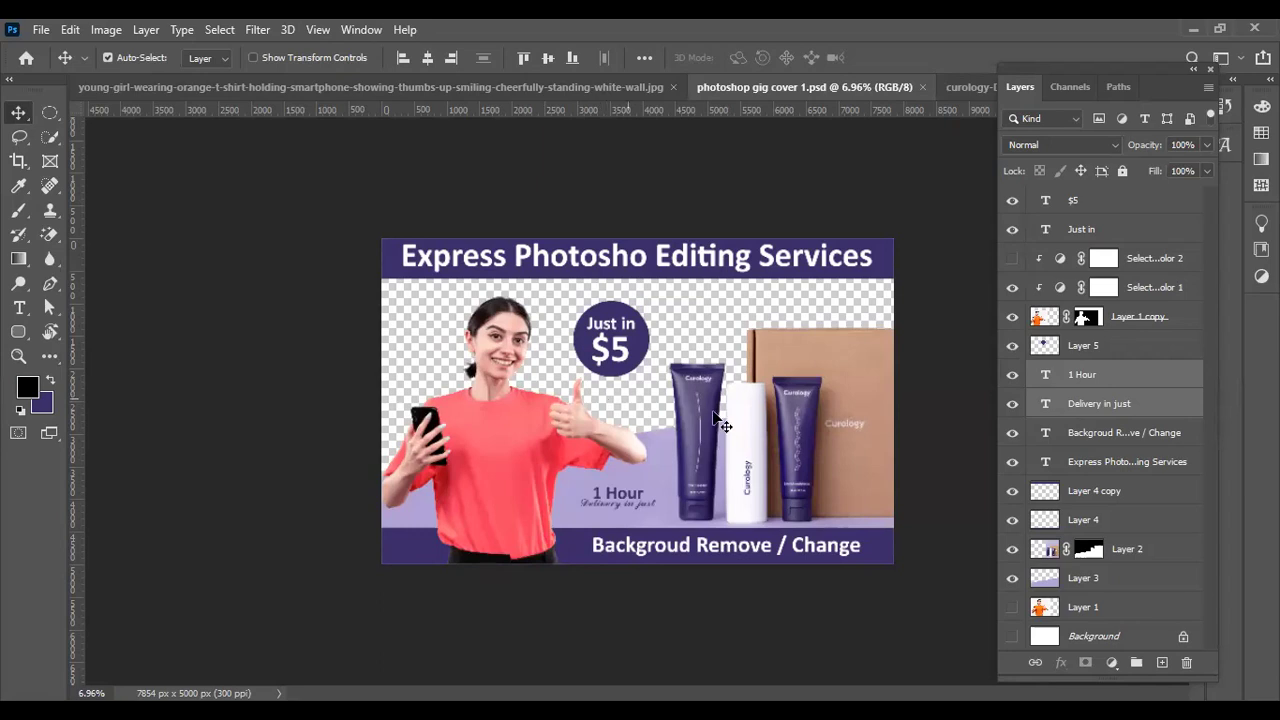
{"action": "key", "text": "ctrl"}
{"action": "key", "text": "ctrl"}
- Save a copy of the banner as a JPEG at maximum quality 12
{"action": "key", "text": "ctrl+shift+s"}
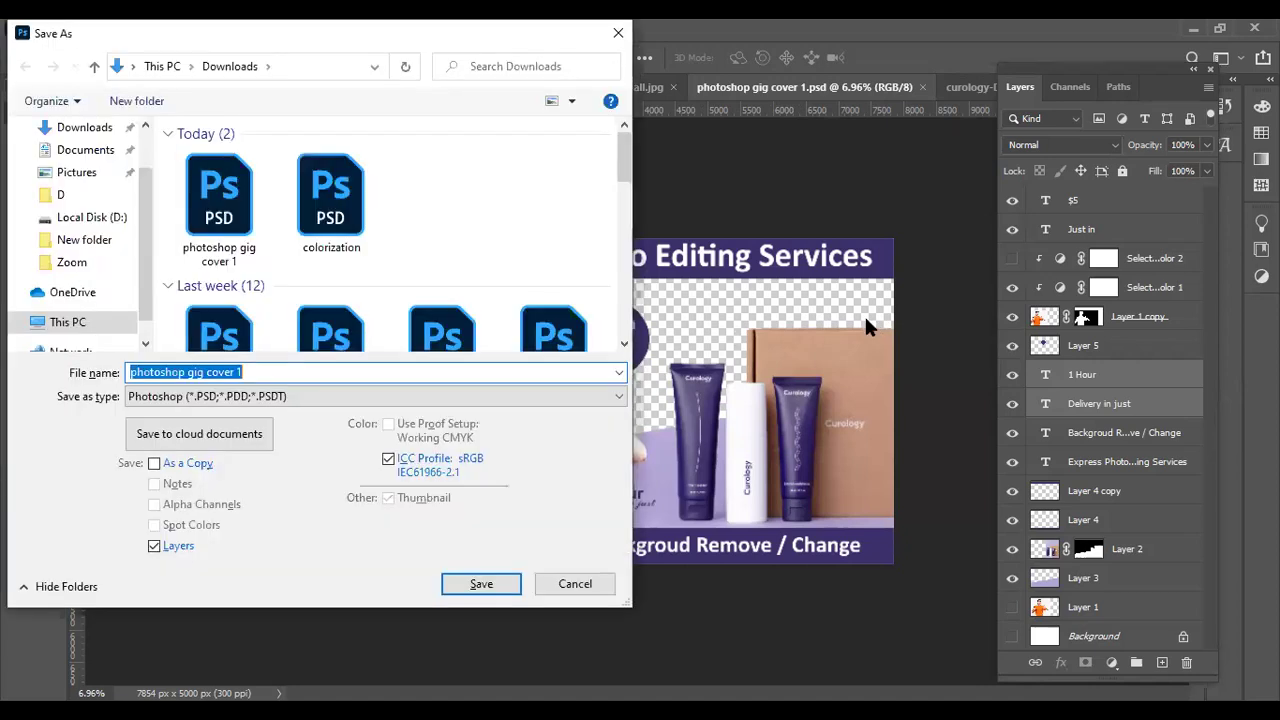
{"action": "key", "text": "Tab"}
{"action": "key", "text": "j"}
{"action": "key", "text": "Return"}
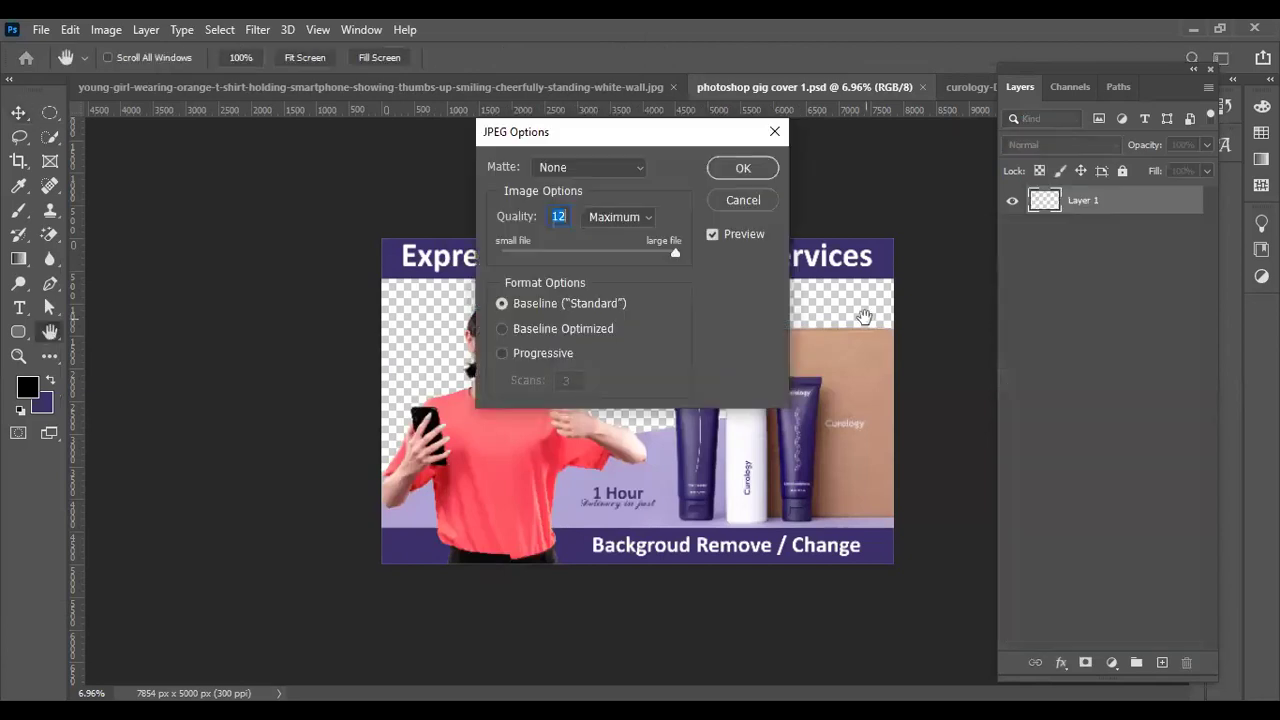
{"action": "key", "text": "Return"}
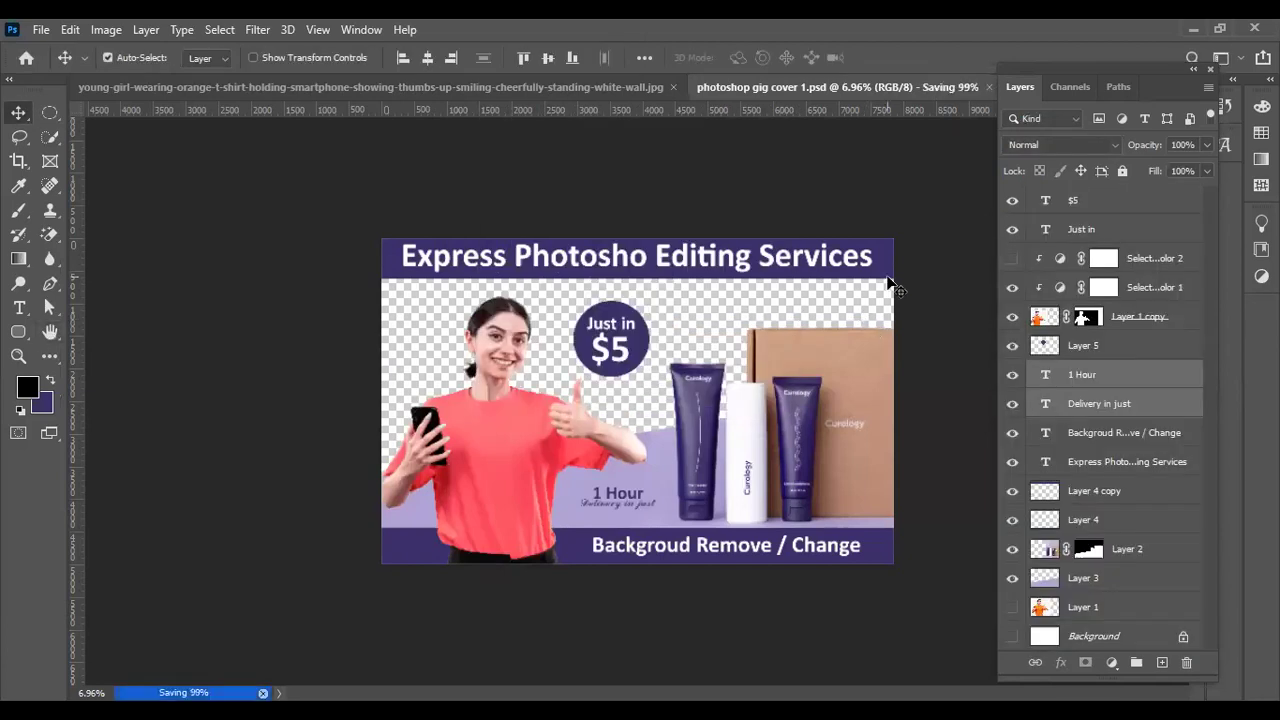
- Save another copy of the banner with PNG chosen as the file format
{"action": "key", "text": "ctrl+shift+s"}
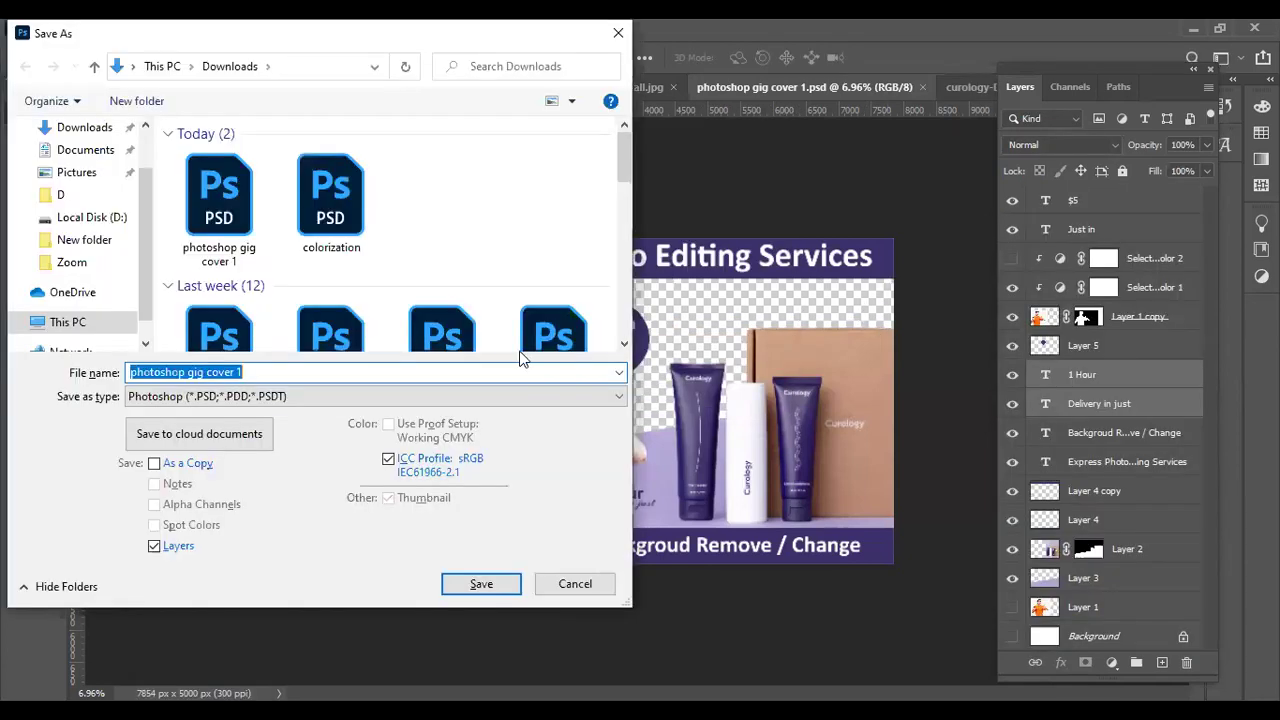
{"action": "left_click", "coordinate": [370, 396]}
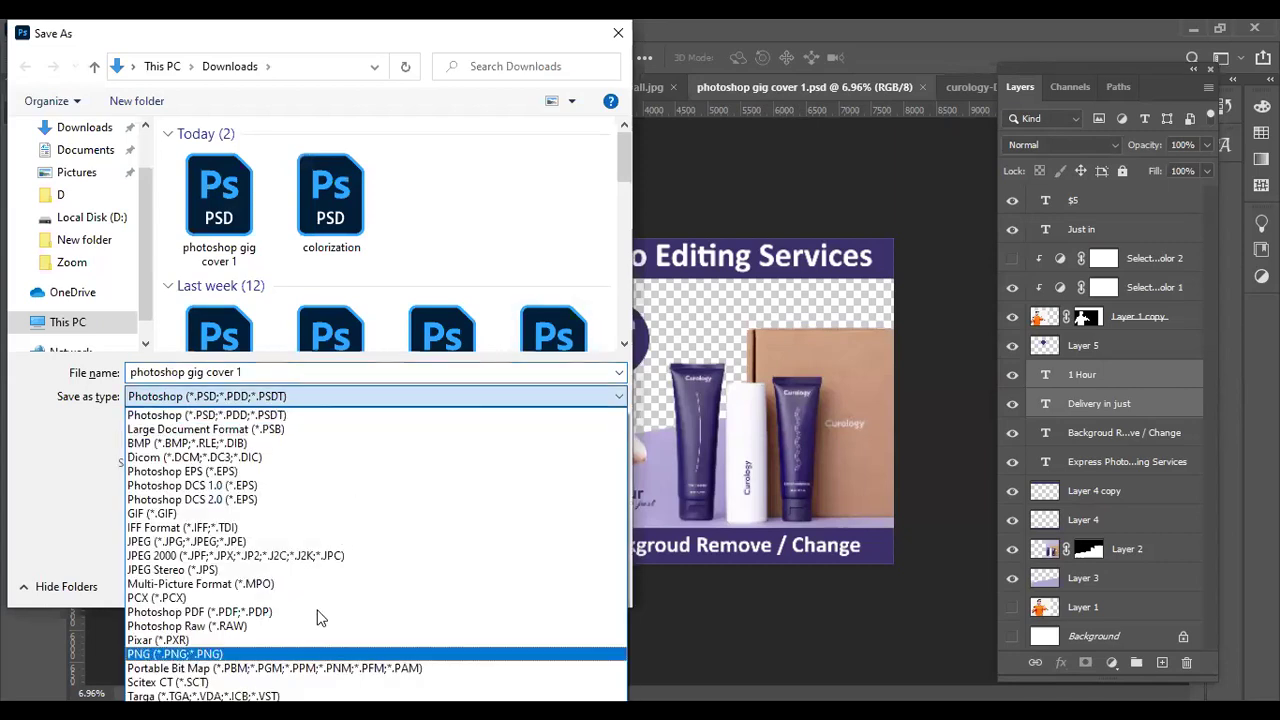
{"action": "key", "text": "Return"}
{"action": "left_click", "coordinate": [486, 580]}
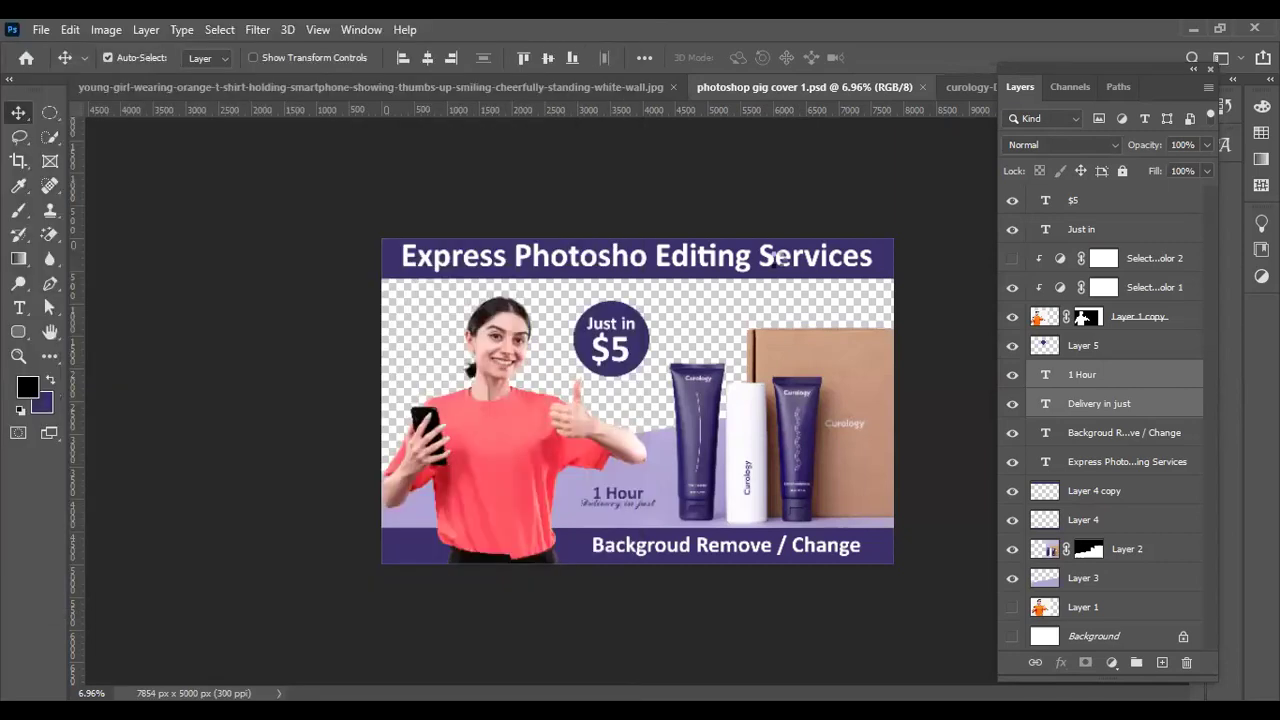
- Accept the PNG format options to finish the PNG export, then zoom to review the banner
{"action": "left_click", "coordinate": [760, 218]}
{"action": "key", "text": "z"}
{"action": "left_click", "coordinate": [798, 320]}
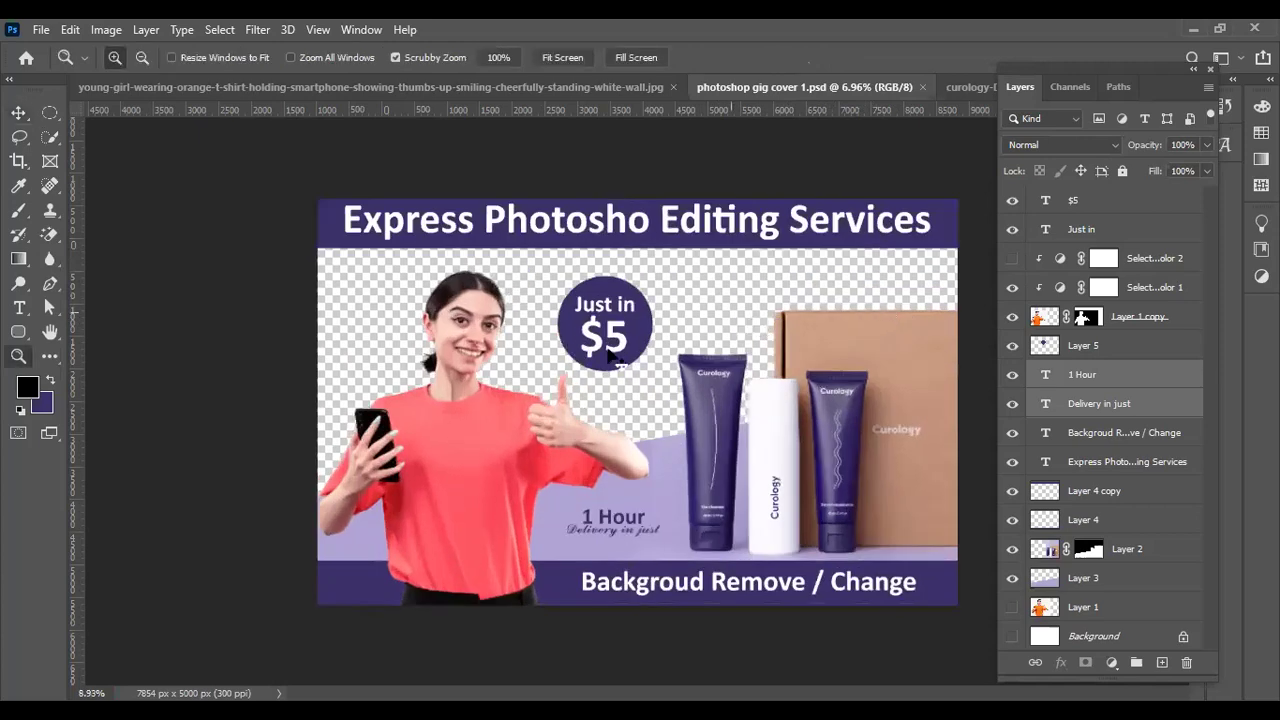
{"action": "left_click_drag", "start_coordinate": [613, 357], "coordinate": [605, 357]}
{"action": "key", "text": "v"}
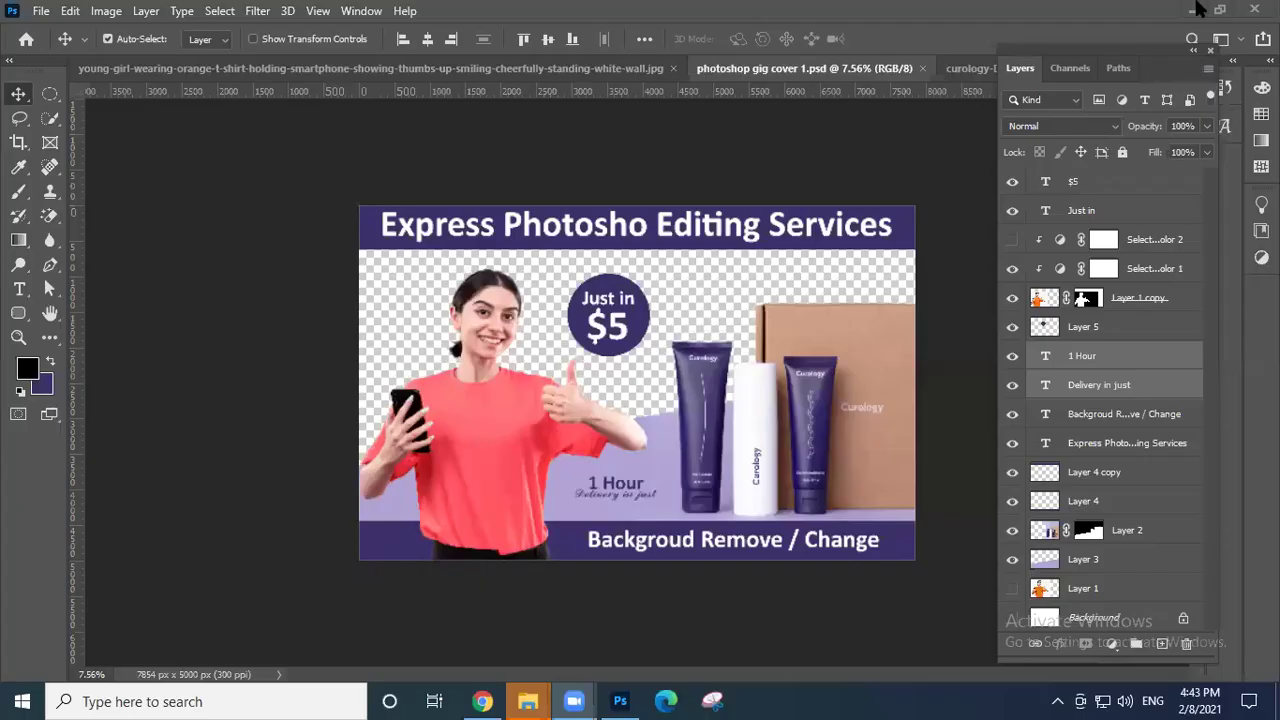
- Minimise Photoshop and open the exported 'photoshop gig cover 1' image from Downloads in Photos
{"action": "left_click", "coordinate": [1196, 9]}
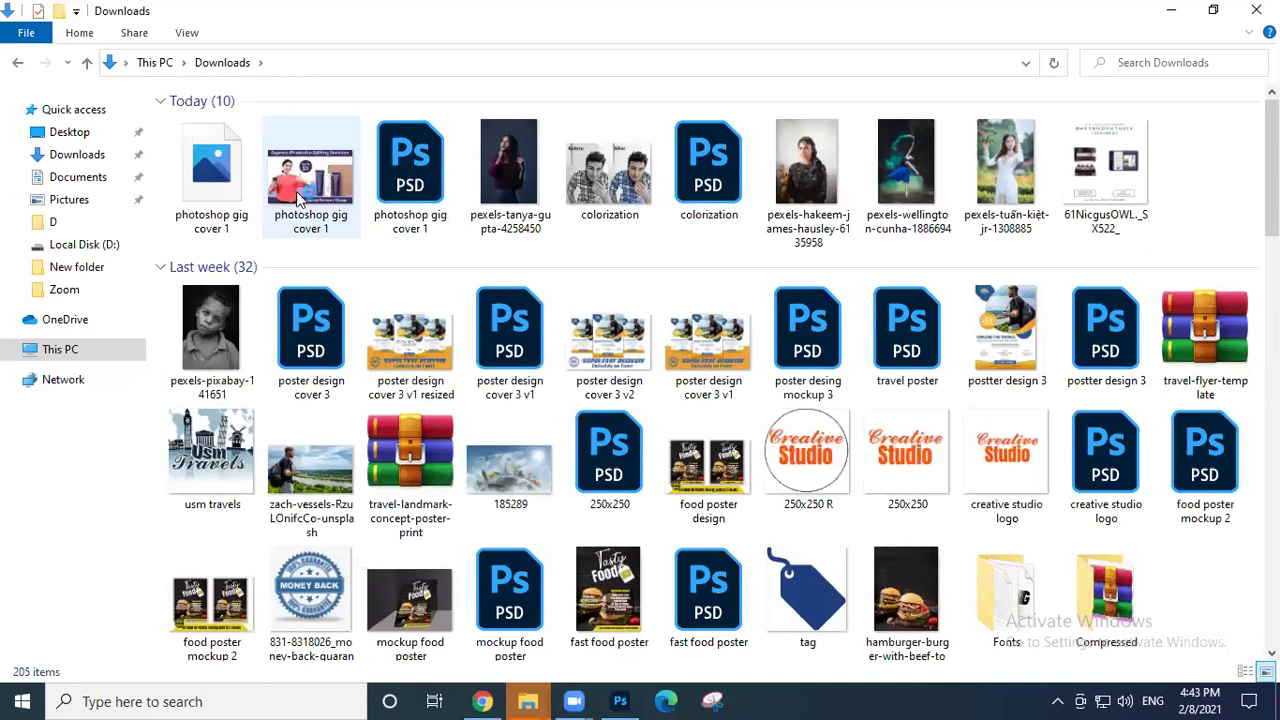
{"action": "left_click", "coordinate": [305, 182]}
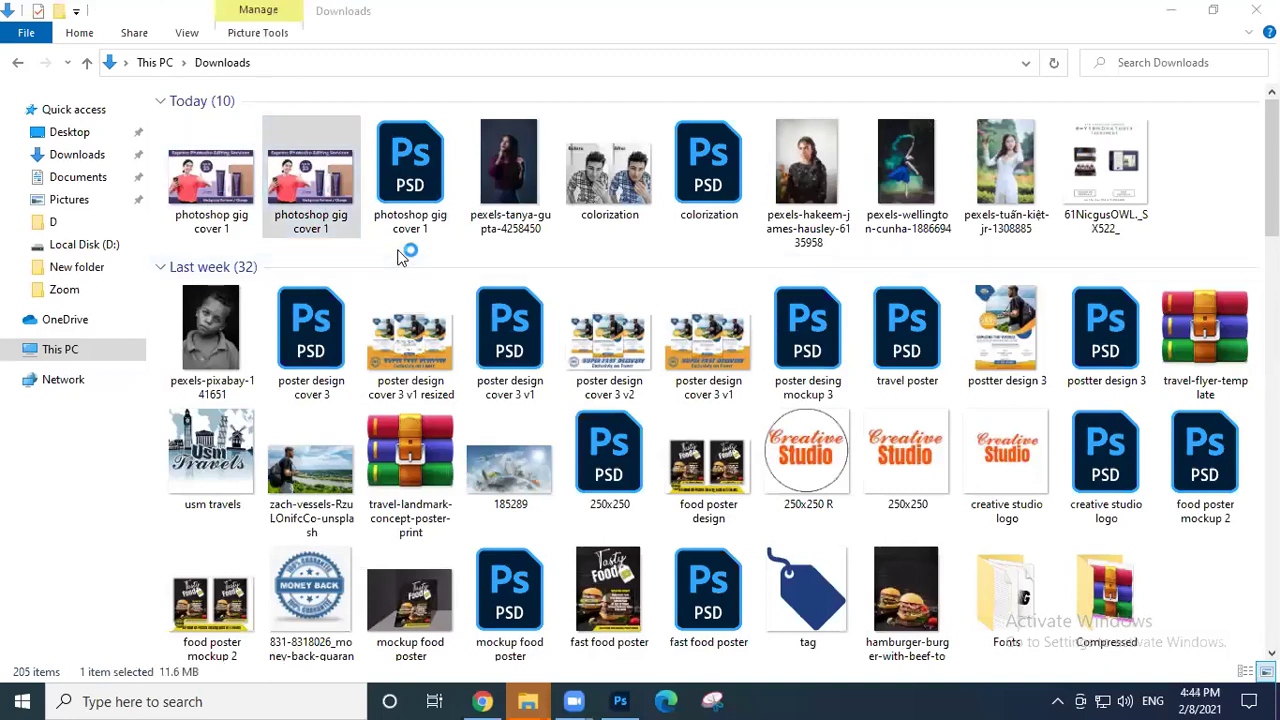
{"action": "double_click", "coordinate": [312, 195]}
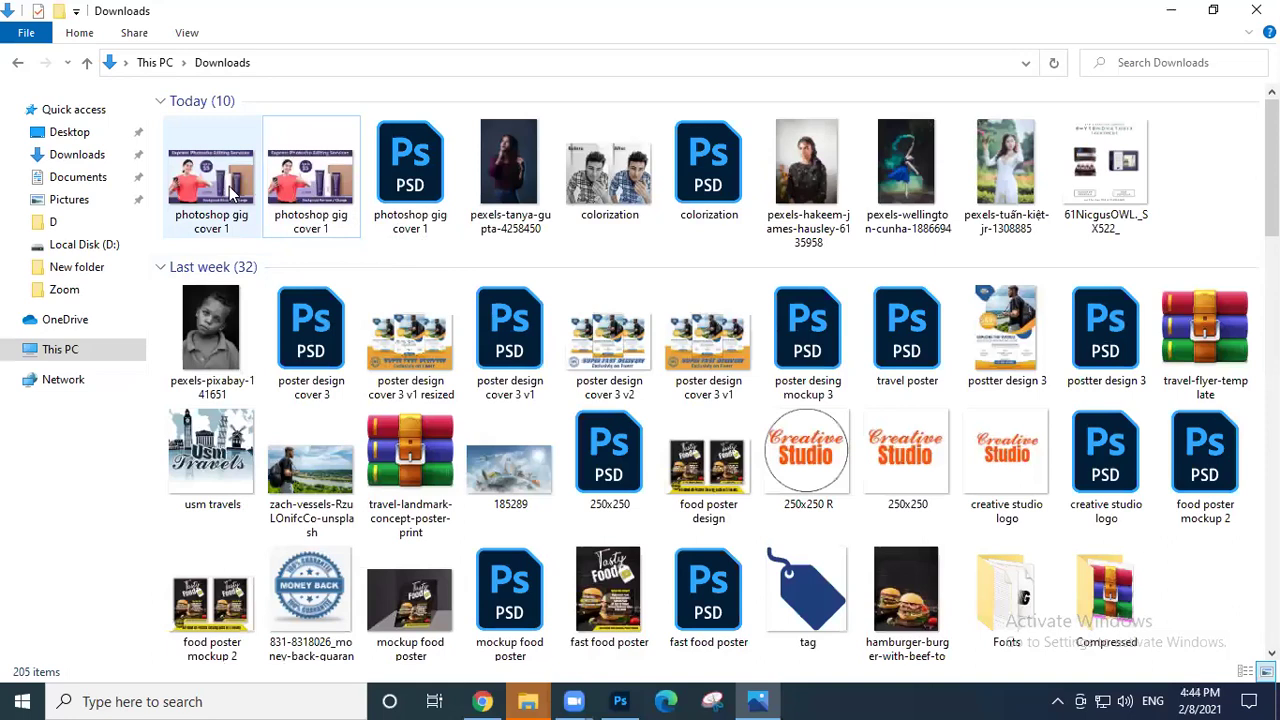
{"action": "left_click", "coordinate": [757, 700]}
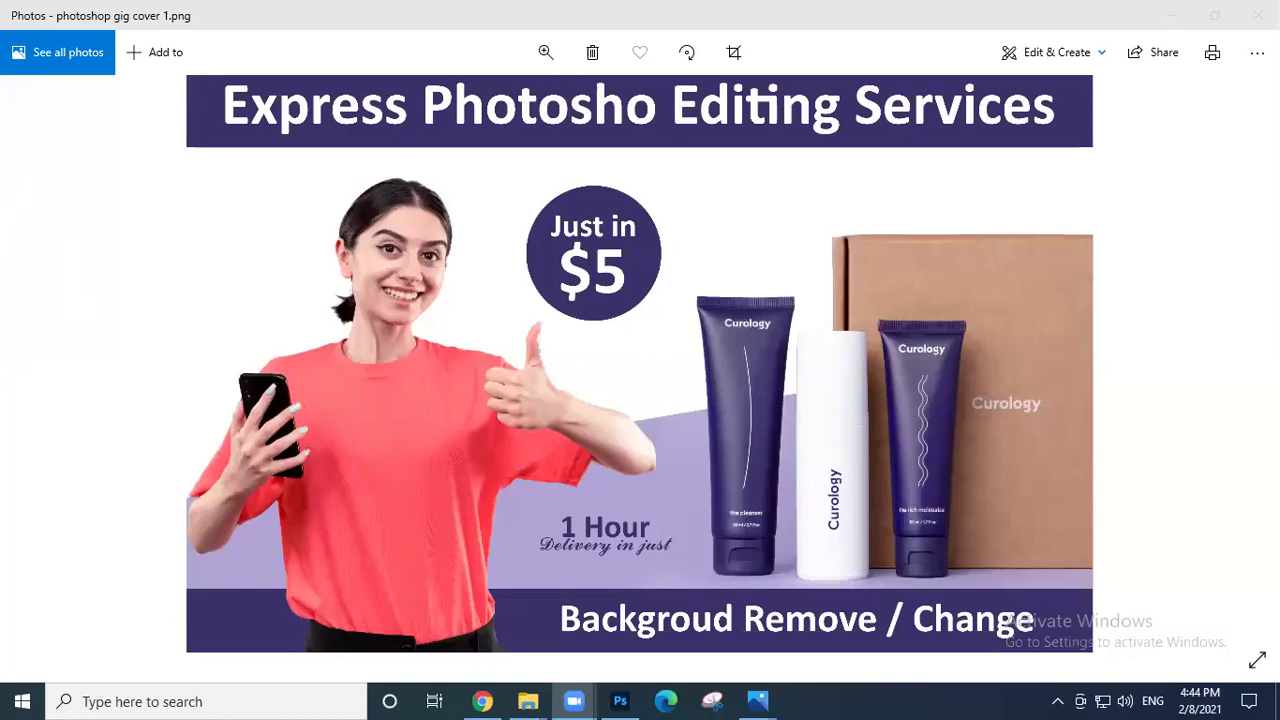
- View the JPG and then the PNG banner export in Photos, then close the viewer
{"action": "mouse_move", "coordinate": [1233, 364]}
{"action": "left_click", "coordinate": [168, 30]}
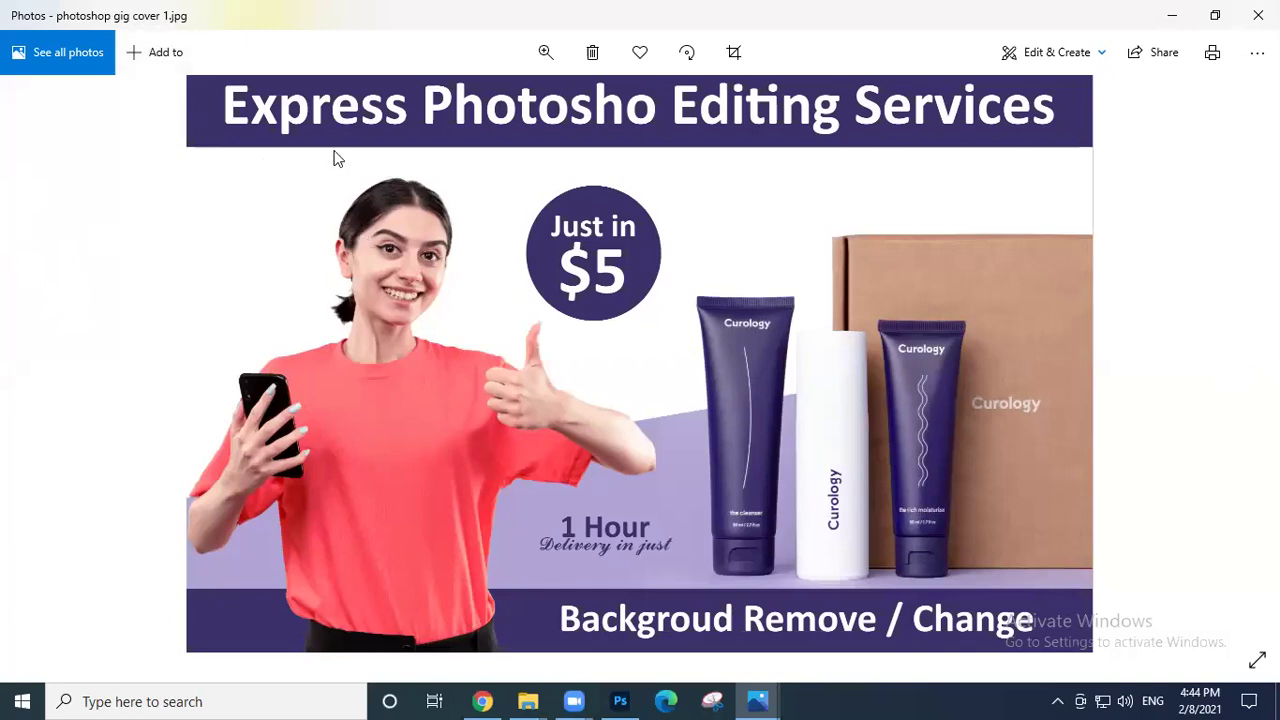
{"action": "left_click", "coordinate": [52, 363]}
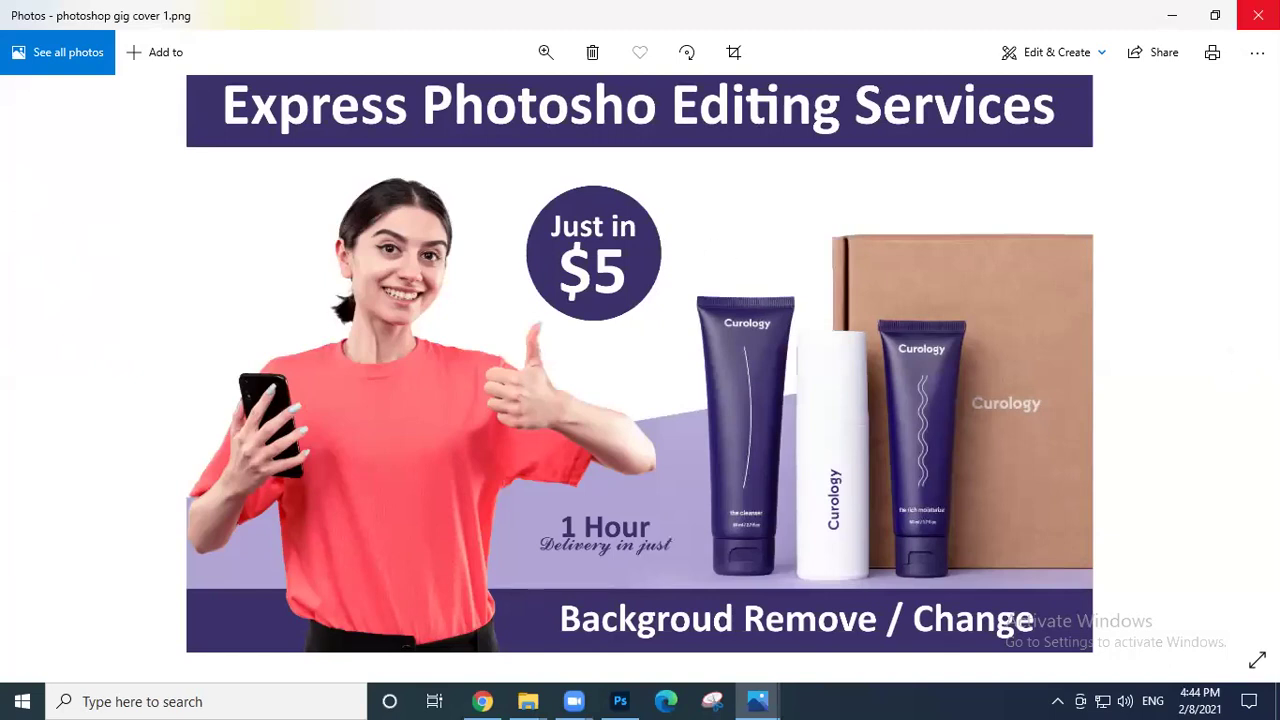
{"action": "left_click", "coordinate": [1258, 15]}
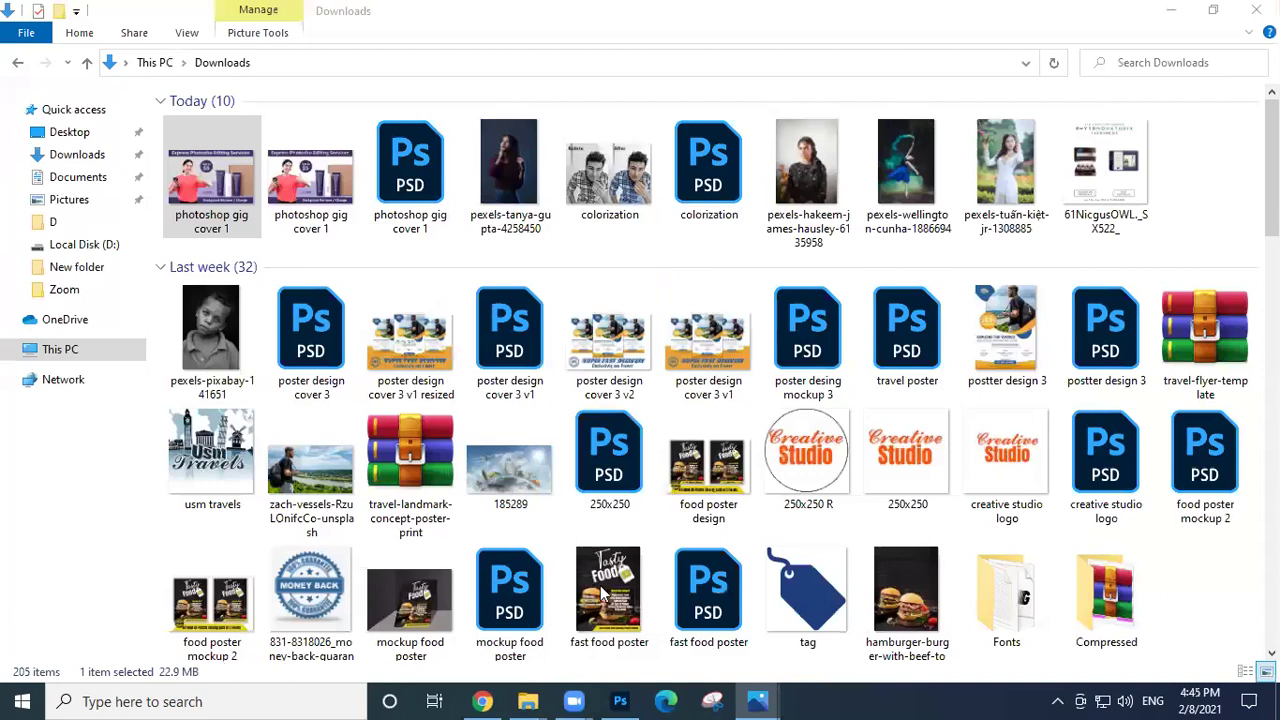
- Bring back the banner PSD with panels hidden and fitted to screen, and launch Snipping Tool
{"action": "left_click", "coordinate": [620, 701]}
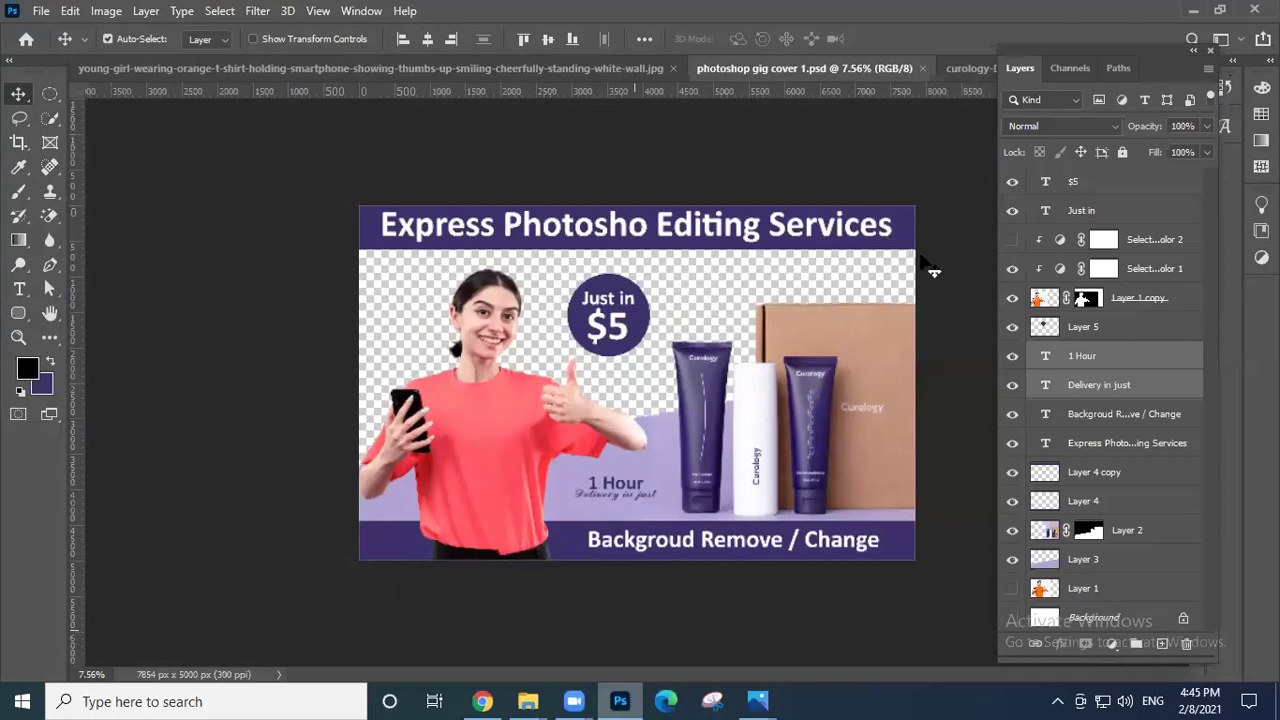
{"action": "key", "text": "shift+Tab"}
{"action": "key", "text": "ctrl+0"}
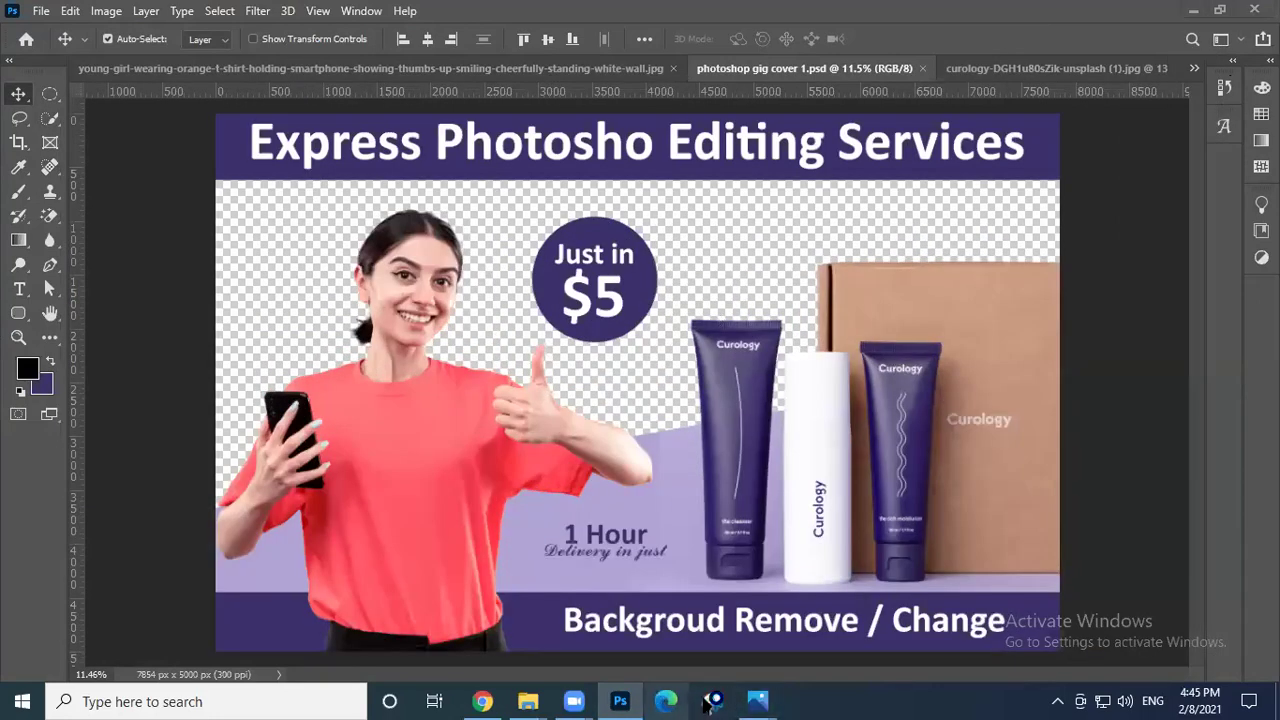
{"action": "left_click", "coordinate": [712, 701]}
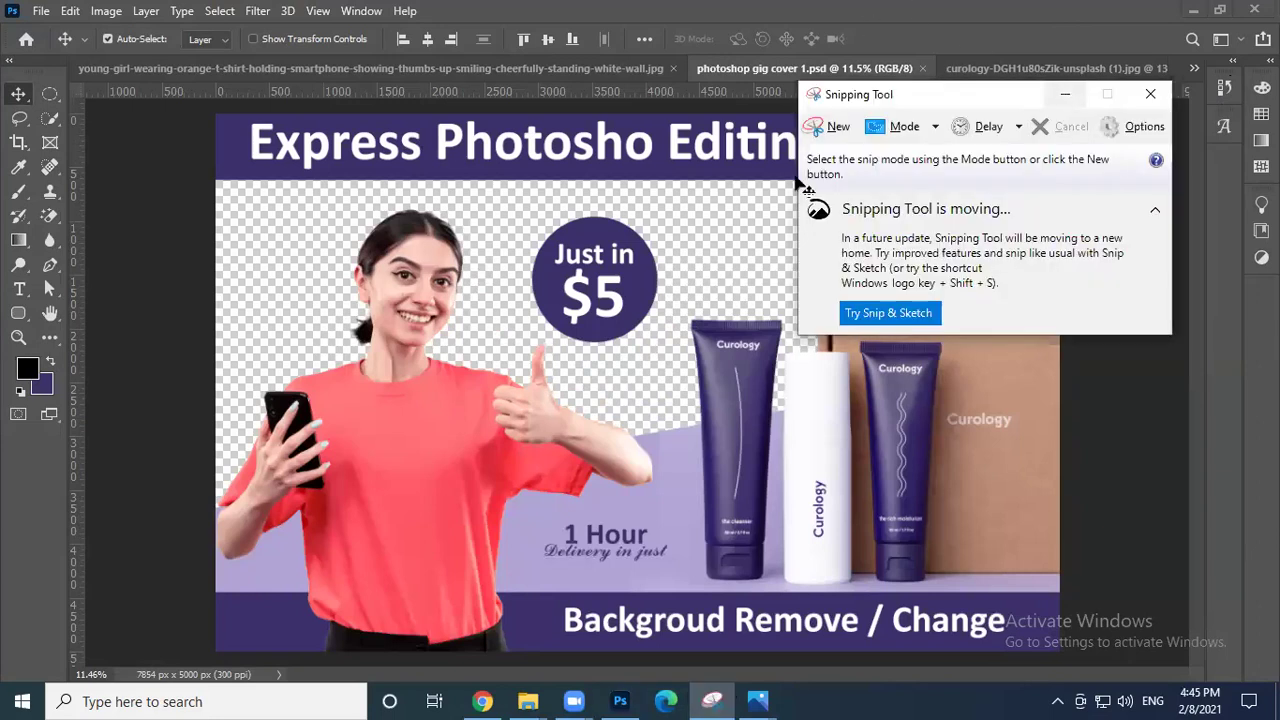
- Show the banner in Photoshop's full screen mode and position it in view
{"action": "left_click", "coordinate": [783, 190]}
{"action": "key", "text": "f"}
{"action": "key", "text": "f"}
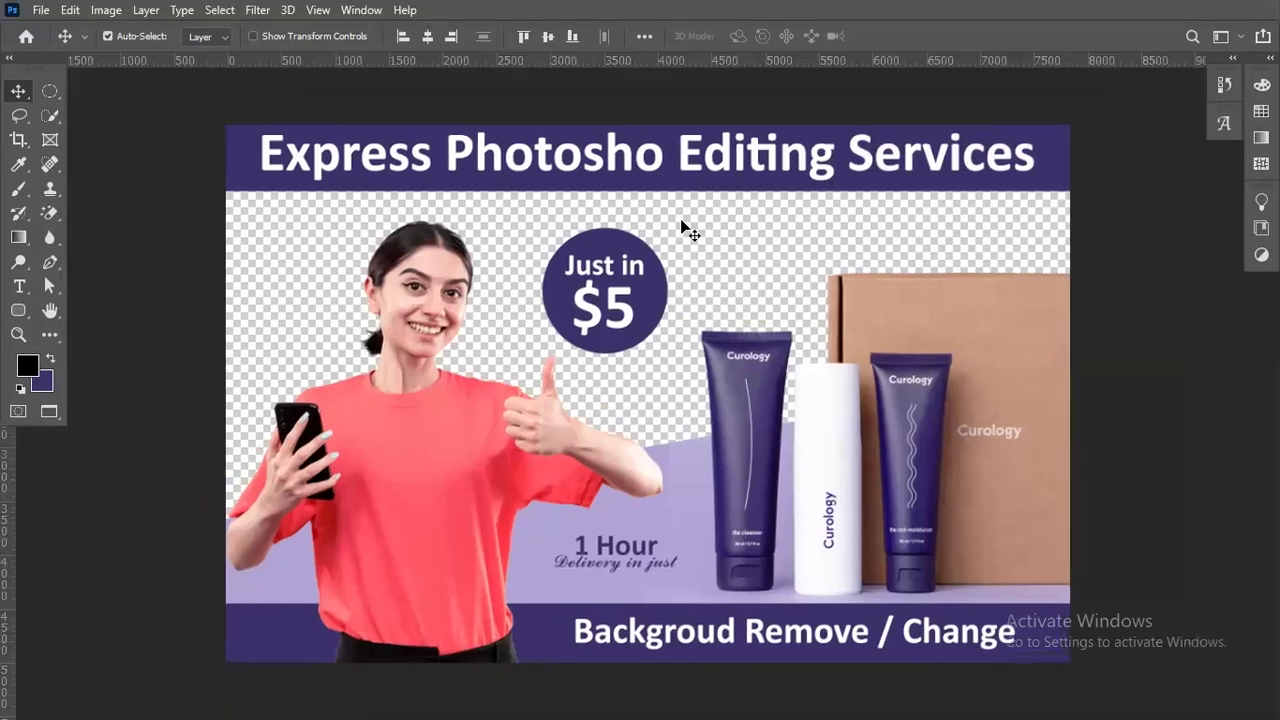
{"action": "scroll", "coordinate": [744, 249], "scroll_direction": "up", "scroll_amount": 1}
{"action": "scroll", "coordinate": [767, 256], "scroll_direction": "up", "scroll_amount": 1}
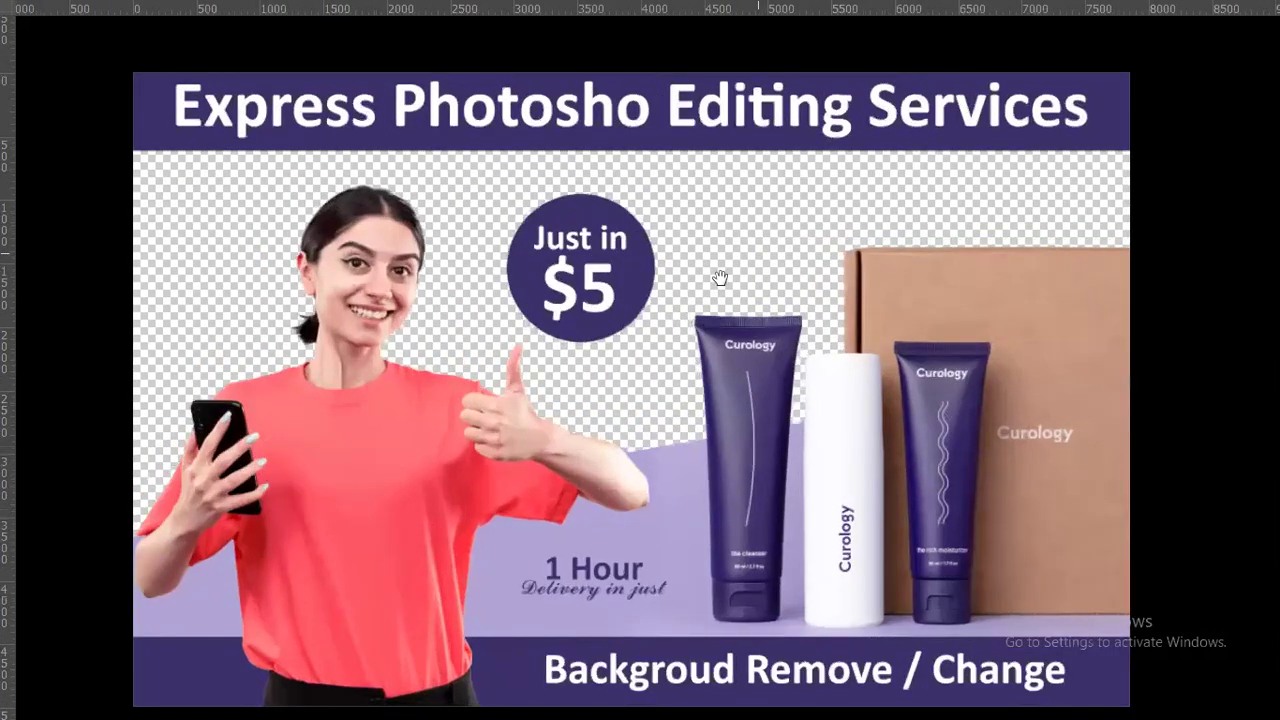
{"action": "left_click_drag", "start_coordinate": [716, 326], "coordinate": [706, 272]}
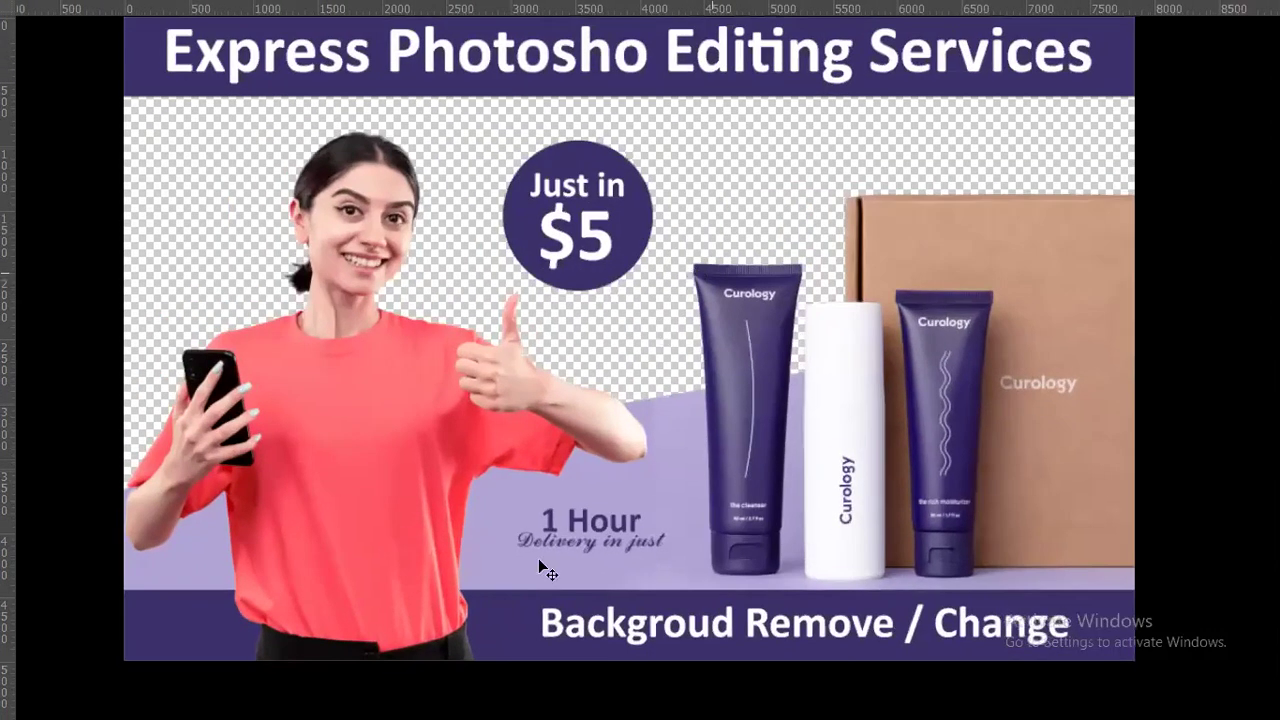
{"action": "scroll", "coordinate": [538, 558], "scroll_direction": "right", "scroll_amount": 1}
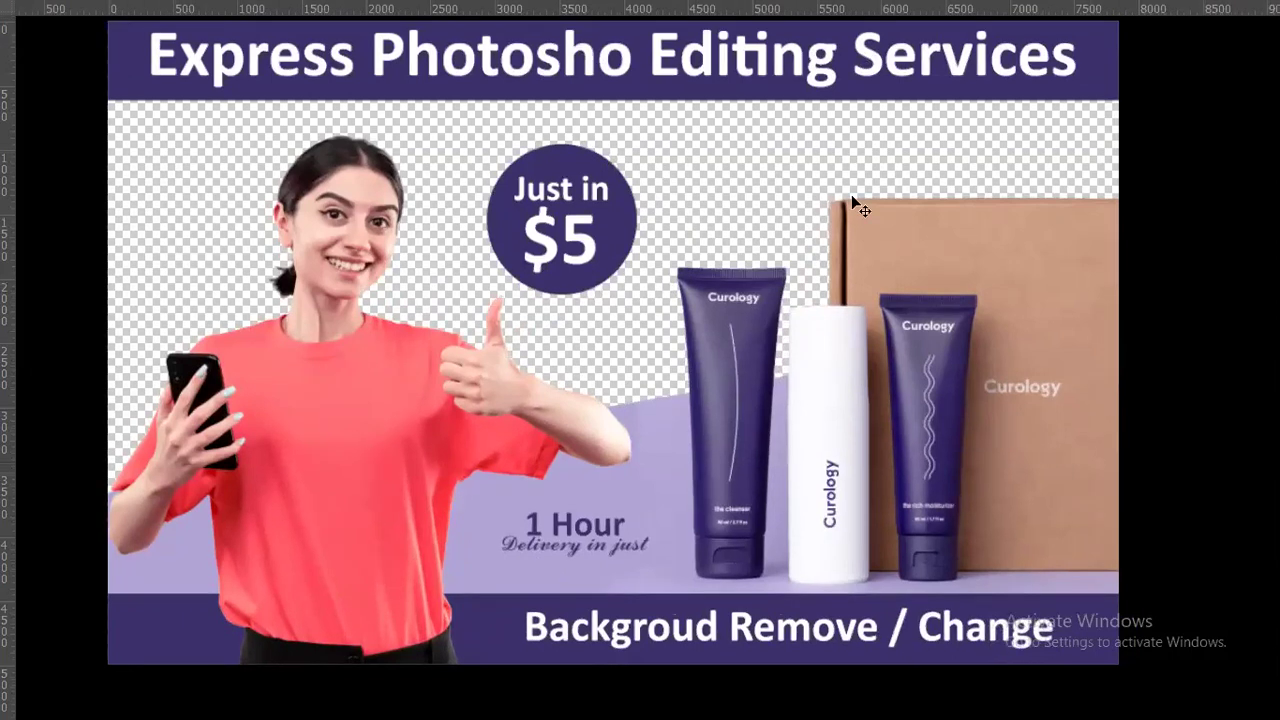
- In Snipping Tool, set Rectangular Snip mode and capture the whole banner
{"action": "key", "text": "alt+Tab"}
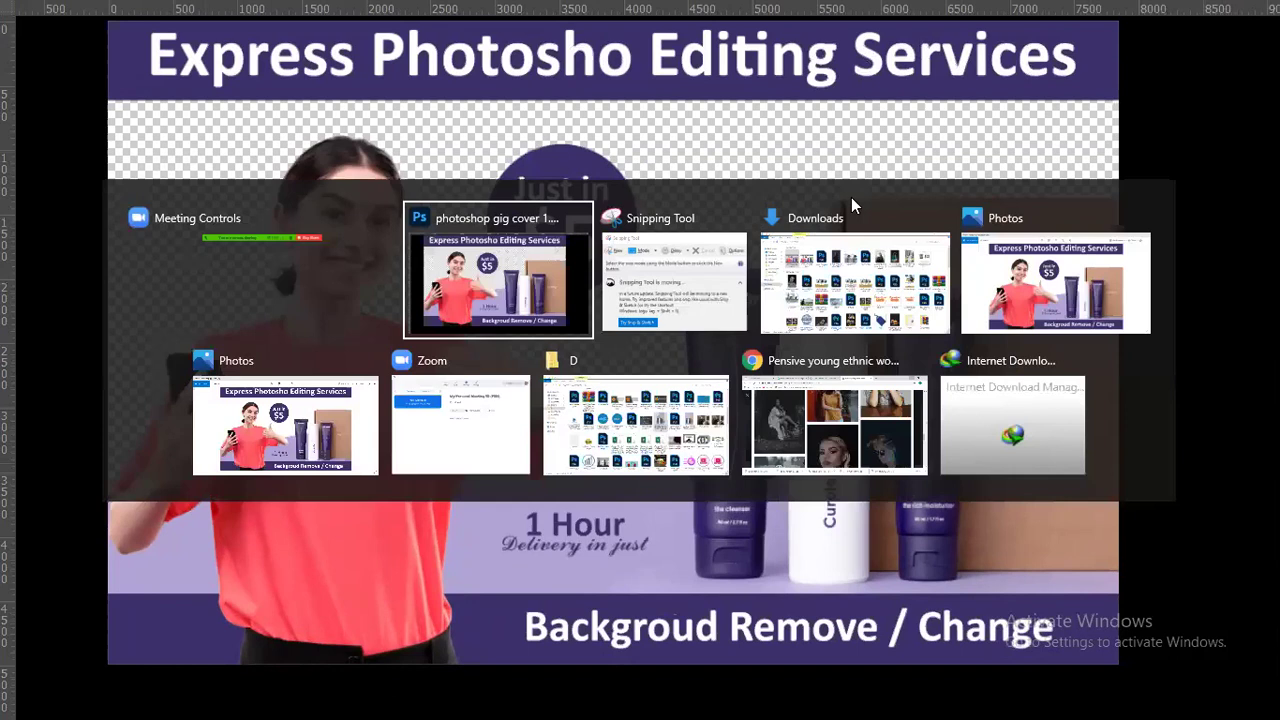
{"action": "key", "text": "alt+Tab"}
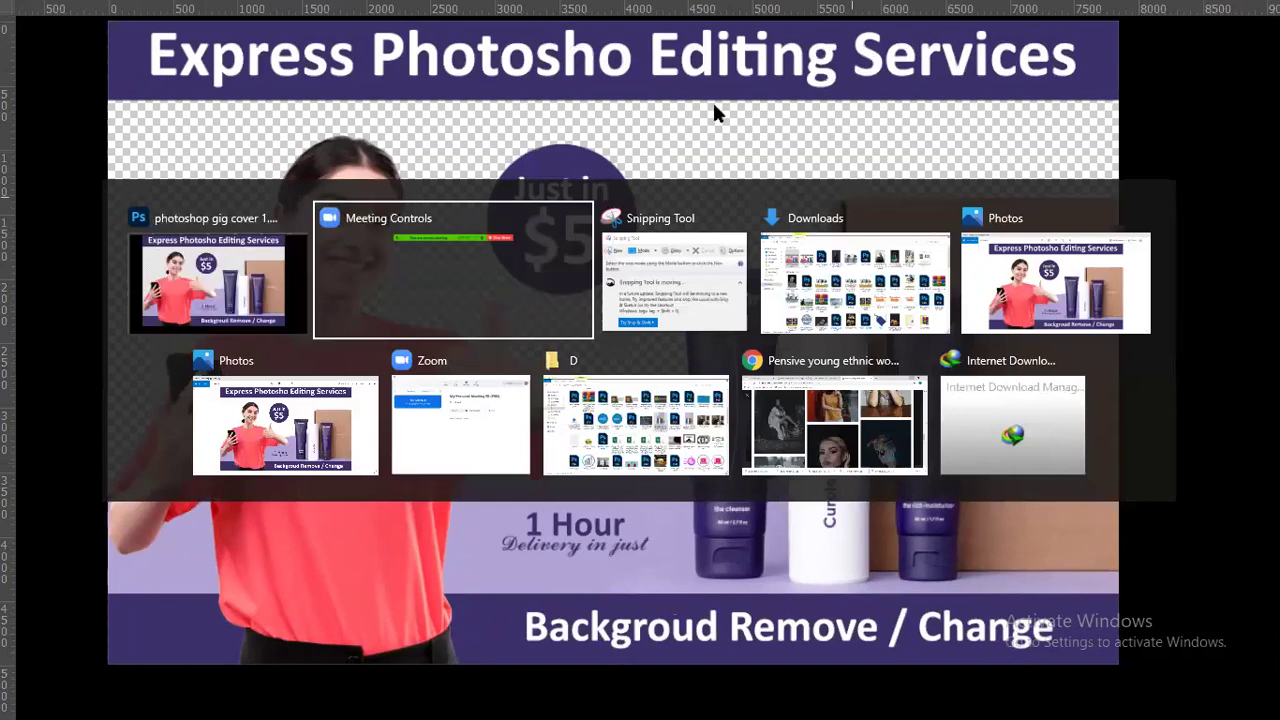
{"action": "key", "text": "alt+Tab"}
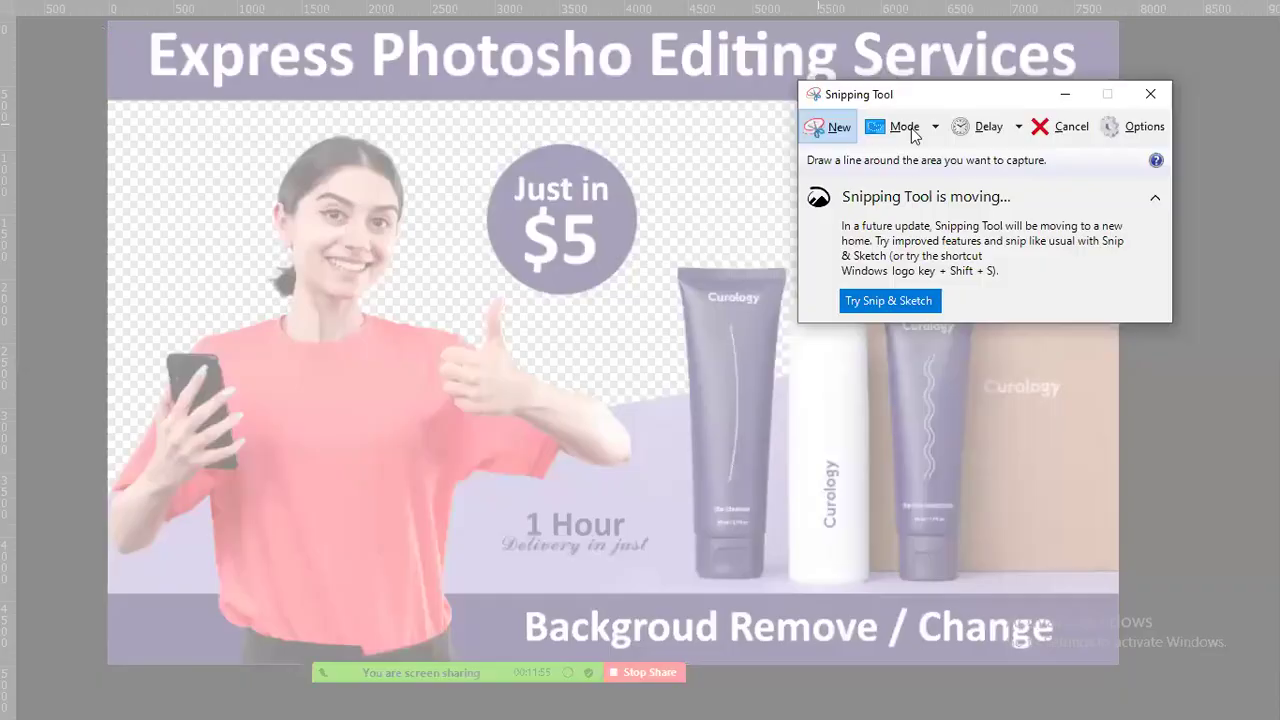
{"action": "left_click", "coordinate": [905, 127]}
{"action": "left_click", "coordinate": [918, 178]}
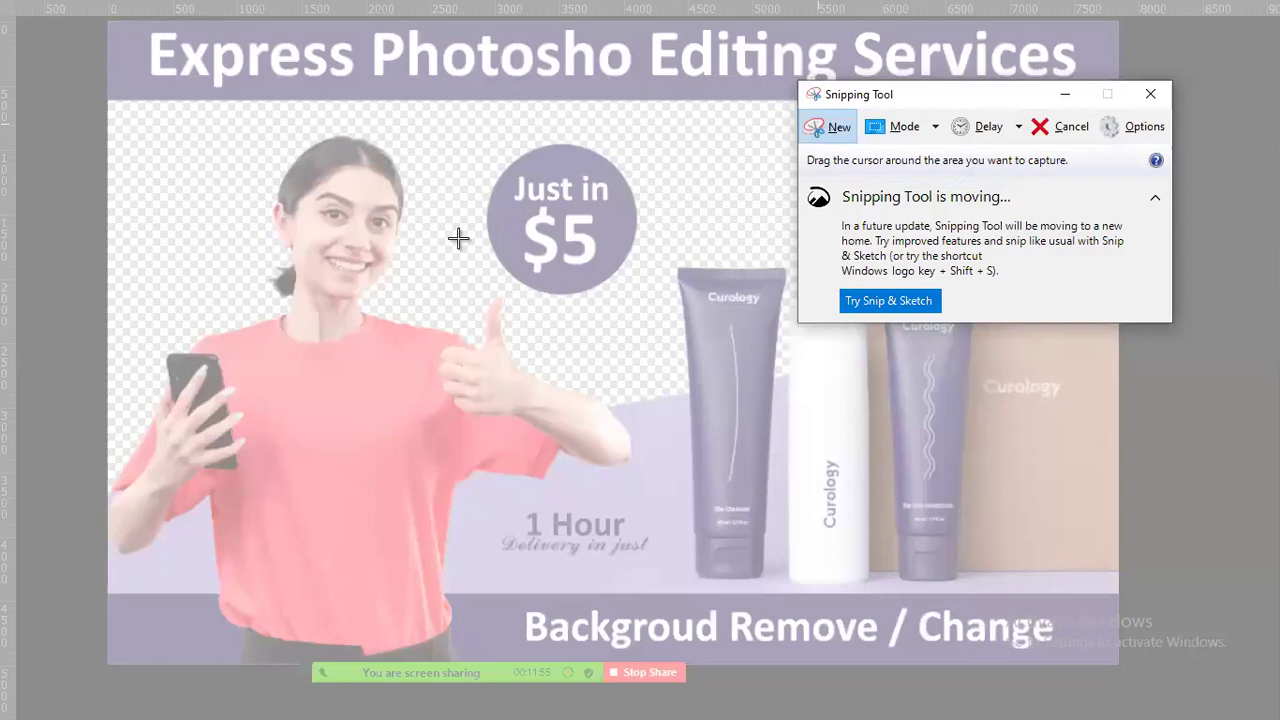
{"action": "left_click_drag", "start_coordinate": [107, 20], "coordinate": [988, 610]}
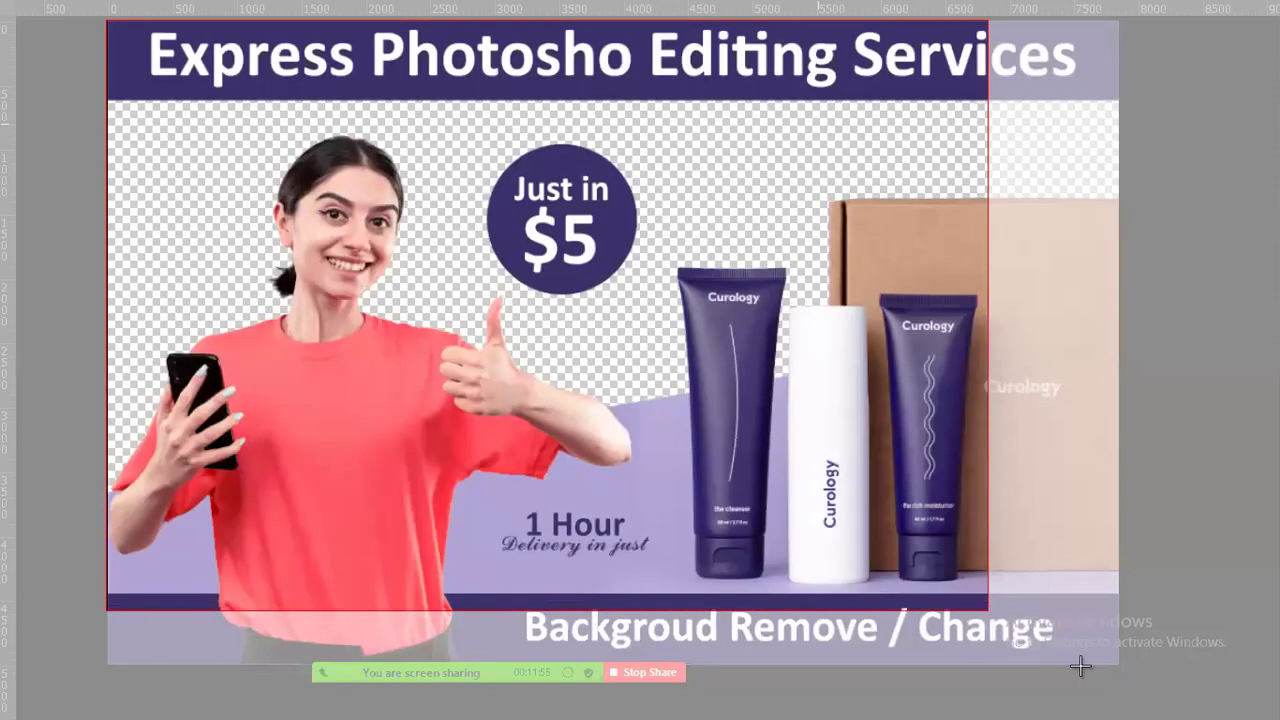
{"action": "left_click_drag", "start_coordinate": [1093, 672], "coordinate": [1118, 662]}
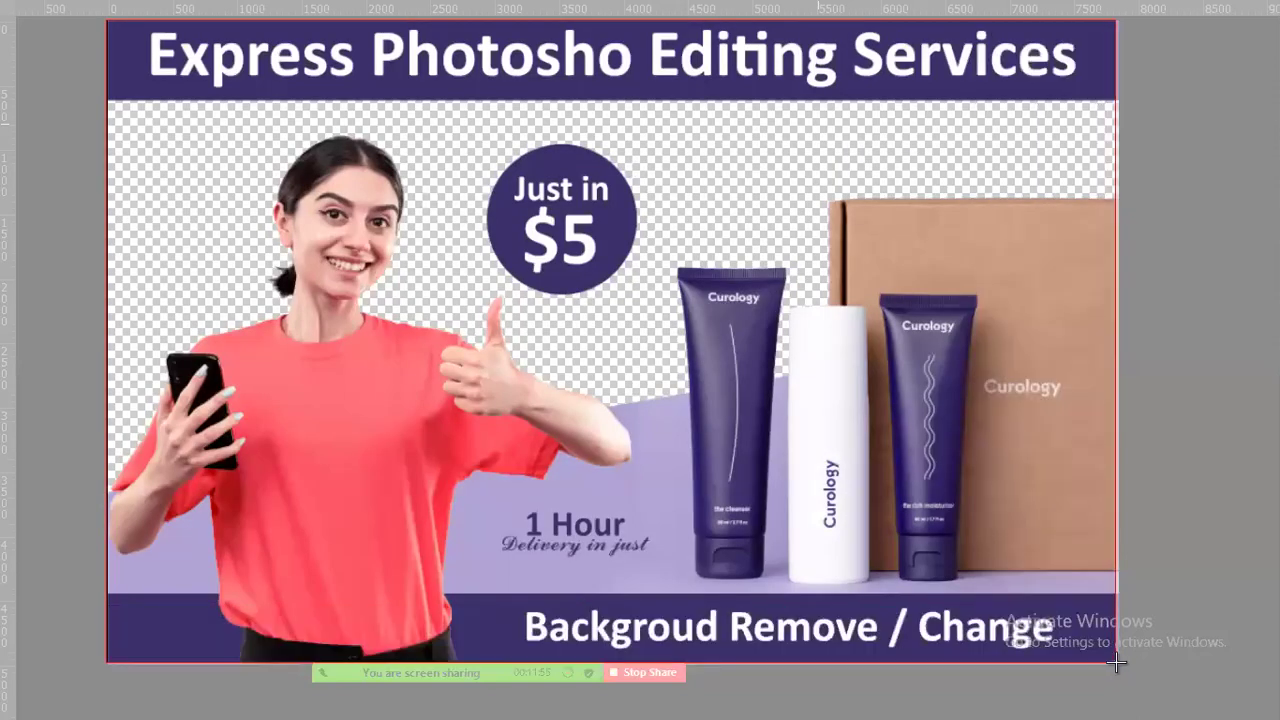
{"action": "left_click_drag", "start_coordinate": [1118, 662], "coordinate": [1116, 660]}
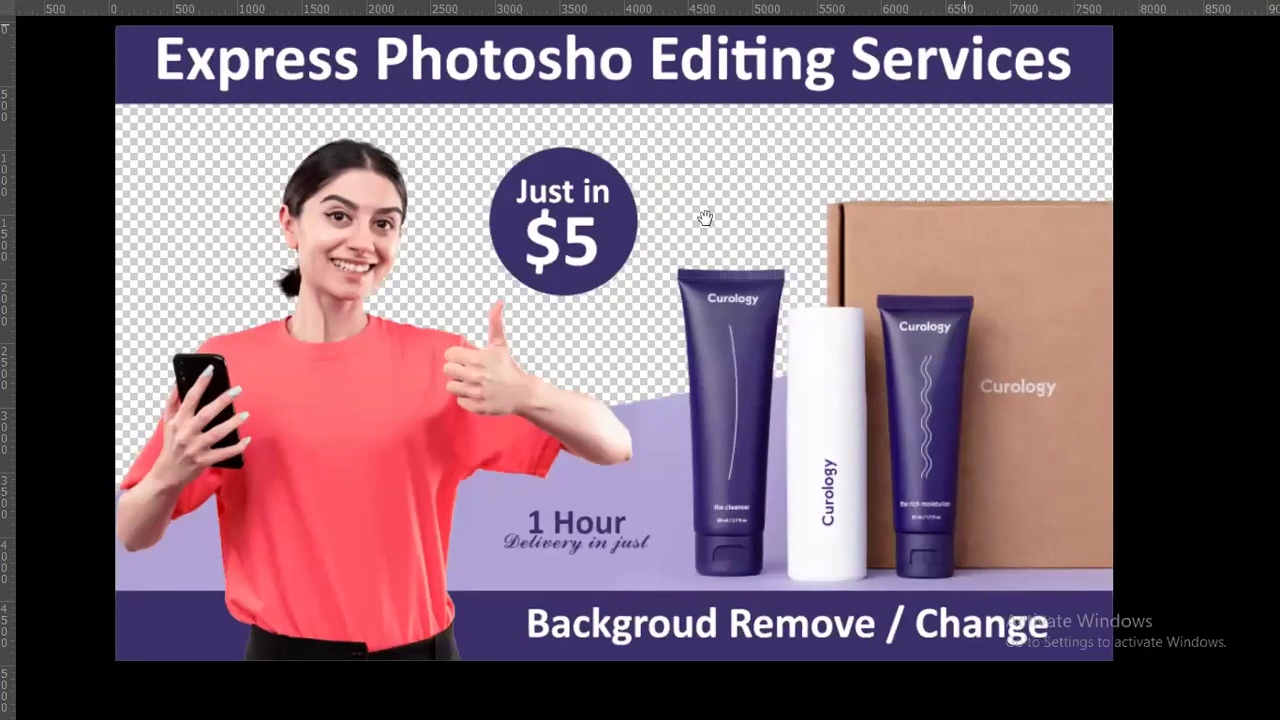
- Start a new rectangular capture, drawing the region around the entire banner
{"action": "scroll", "coordinate": [710, 218], "scroll_direction": "down", "scroll_amount": 1}
{"action": "scroll", "coordinate": [690, 216], "scroll_direction": "right", "scroll_amount": 1}
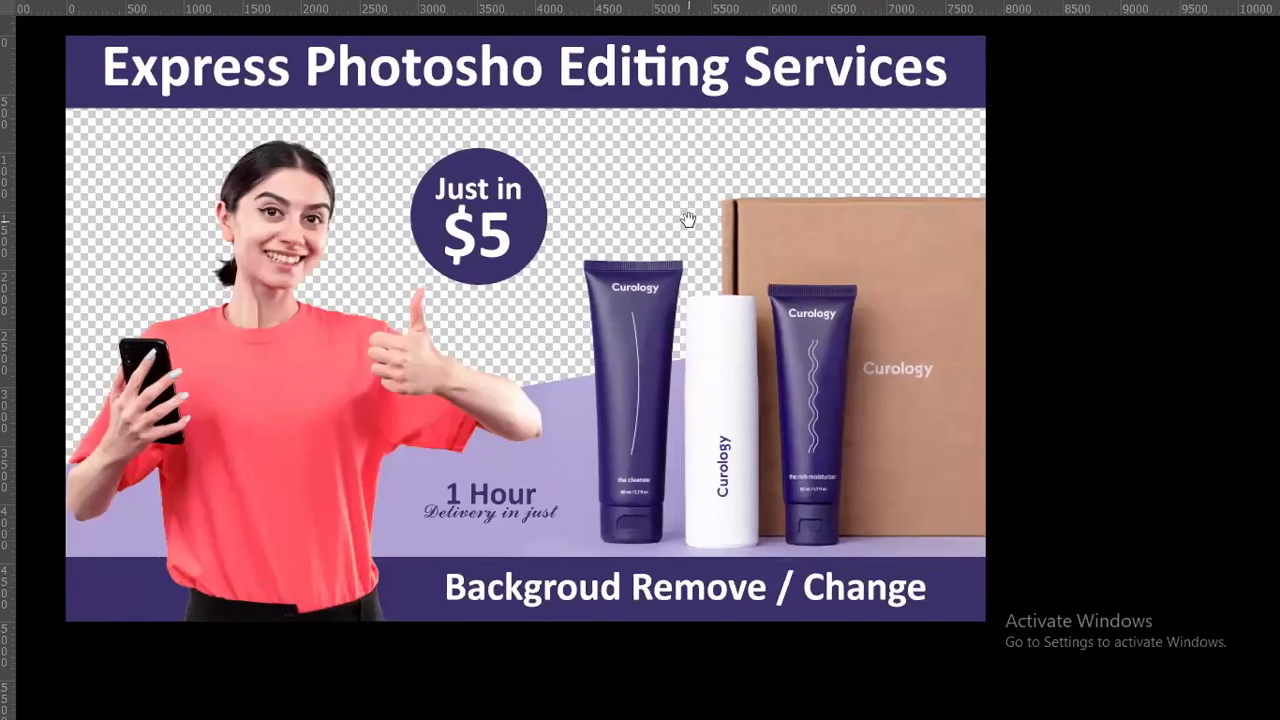
{"action": "key", "text": "alt+Tab"}
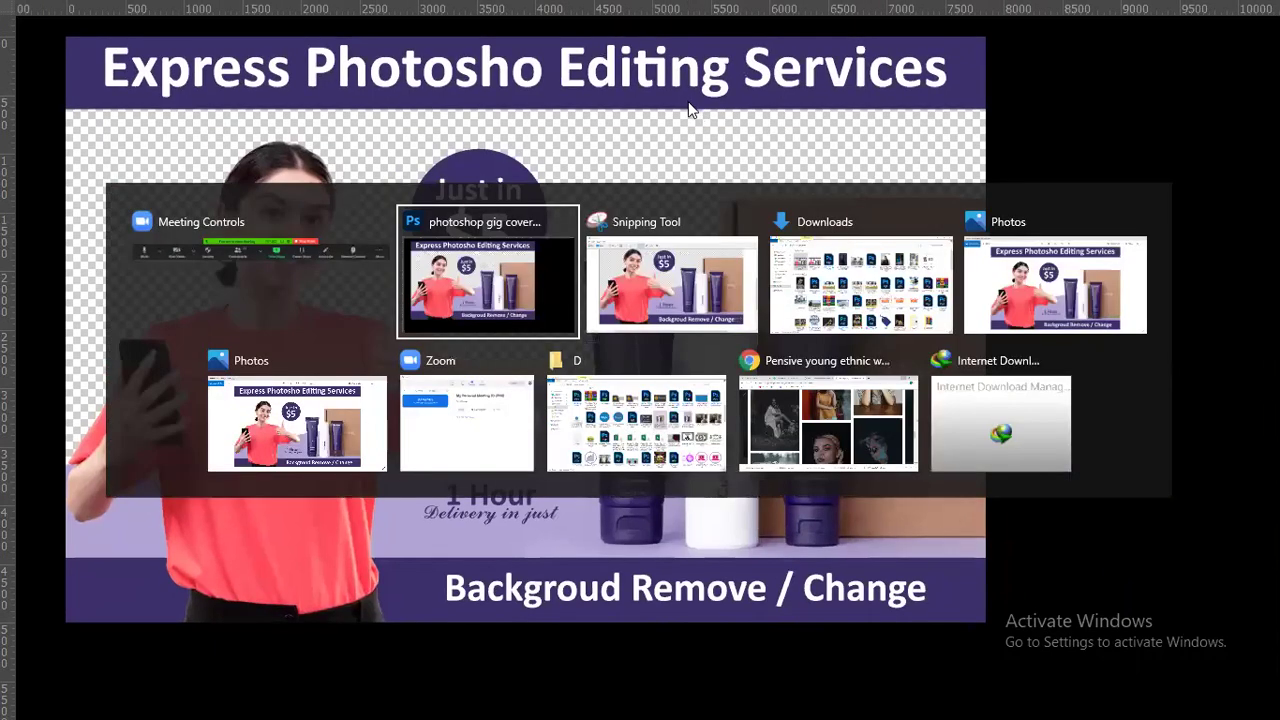
{"action": "left_click", "coordinate": [672, 280]}
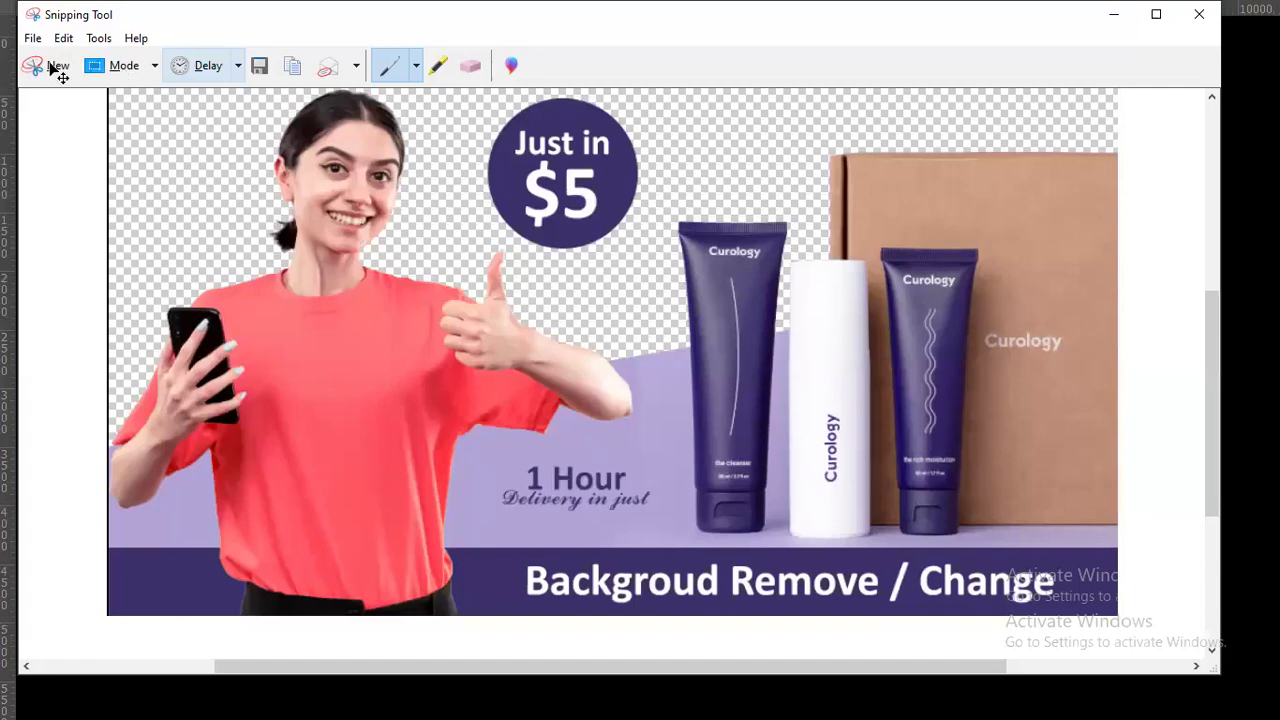
{"action": "key", "text": "ctrl+n"}
{"action": "mouse_move", "coordinate": [66, 40]}
{"action": "left_mouse_down"}
{"action": "mouse_move", "coordinate": [902, 547]}
{"action": "mouse_move", "coordinate": [985, 621]}
{"action": "left_mouse_up"}
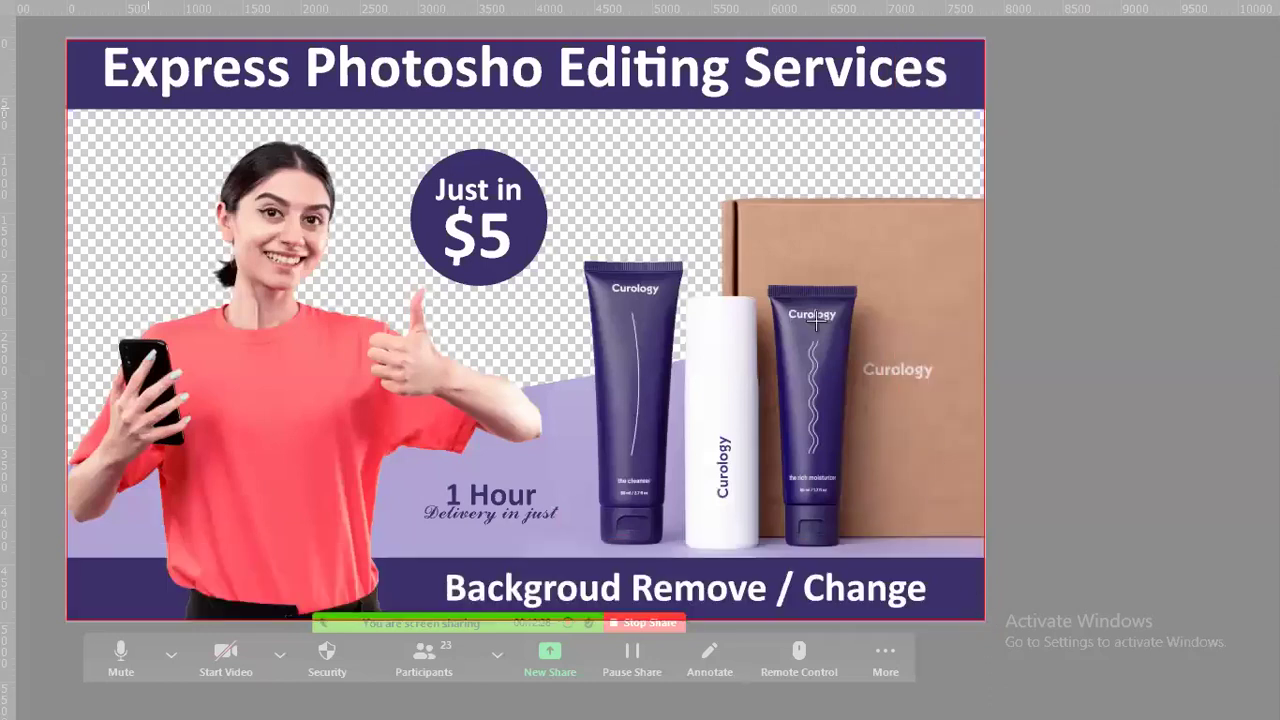